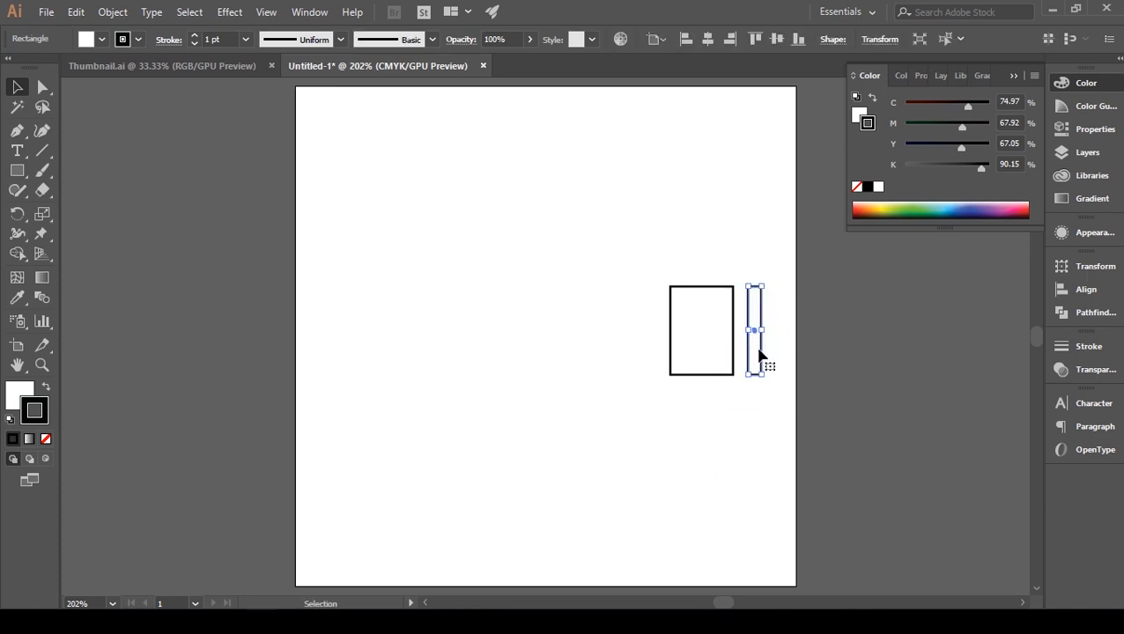
Draw a small square window in the upper-left corner of the building's front rectangle
{"action": "left_click", "coordinate": [766, 338]}
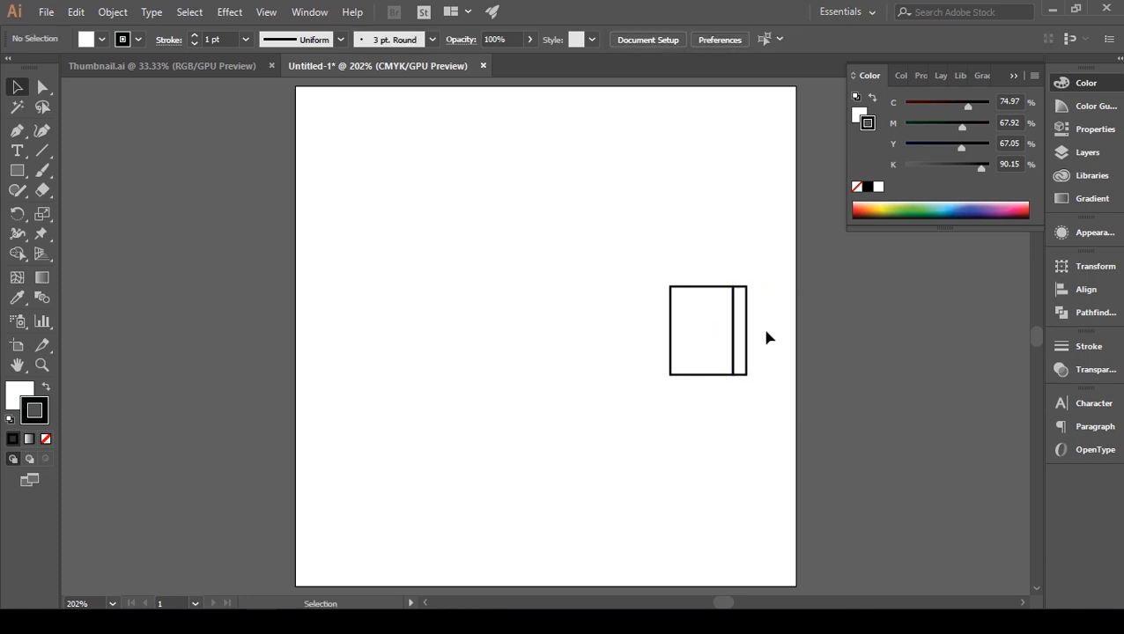
{"action": "key", "text": "ctrl+plus"}
{"action": "key", "text": "ctrl+plus"}
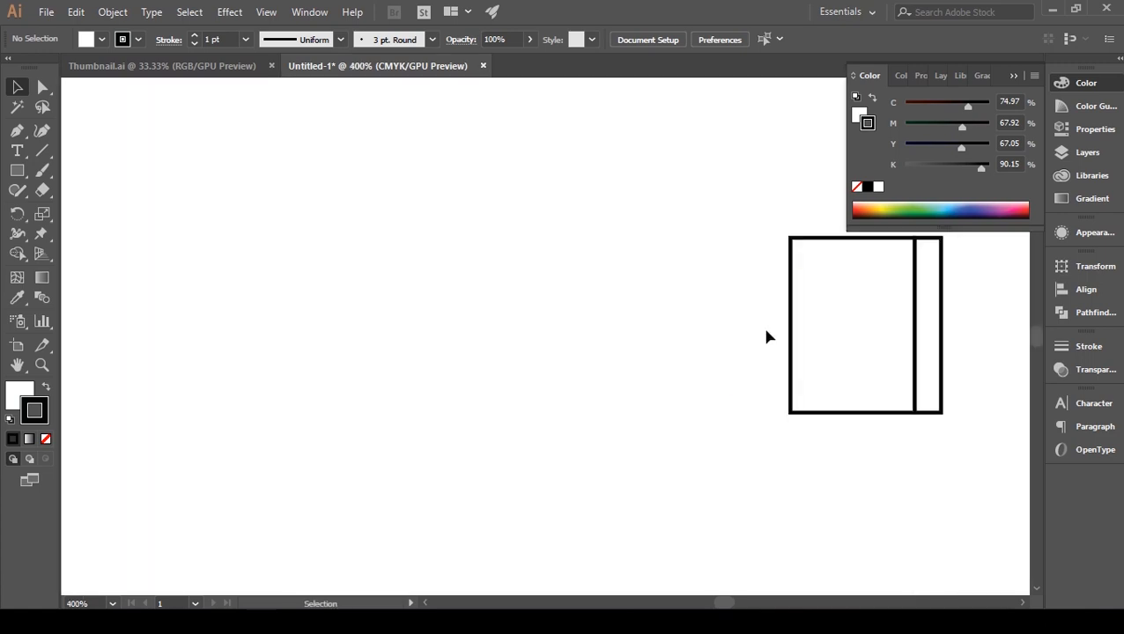
{"action": "left_click_drag", "start_coordinate": [730, 326], "coordinate": [564, 352]}
{"action": "left_click", "coordinate": [16, 170]}
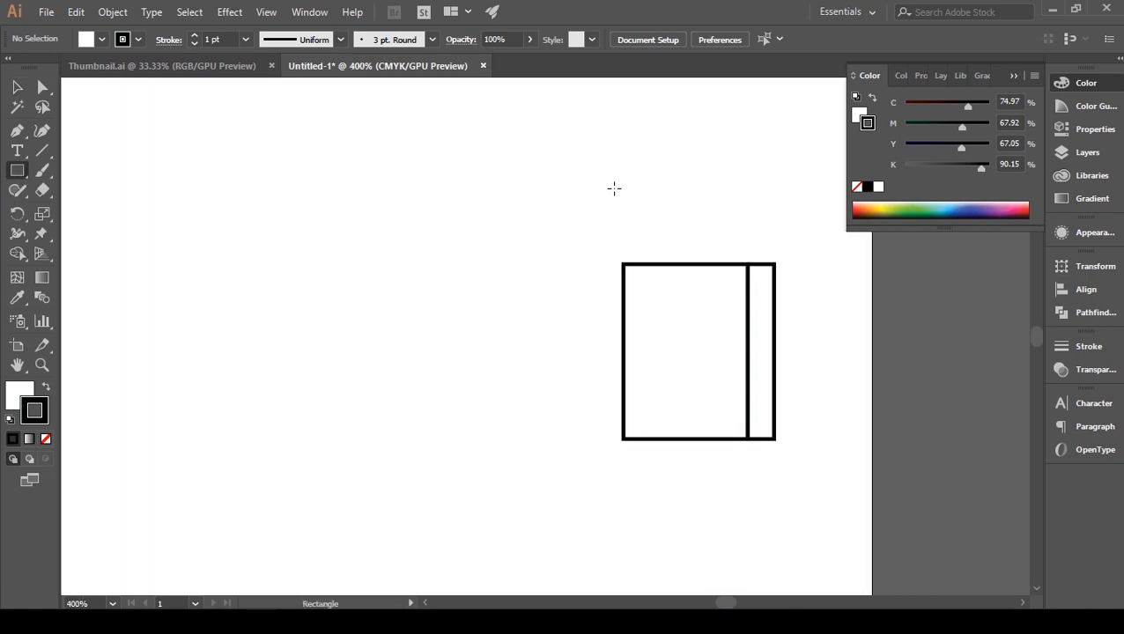
{"action": "left_click_drag", "start_coordinate": [638, 281], "coordinate": [669, 311]}
Duplicate the square window and place the copy beside the original, aligned in the same row
{"action": "key", "text": "v"}
{"action": "key", "text": "ctrl+c"}
{"action": "key", "text": "ctrl+v"}
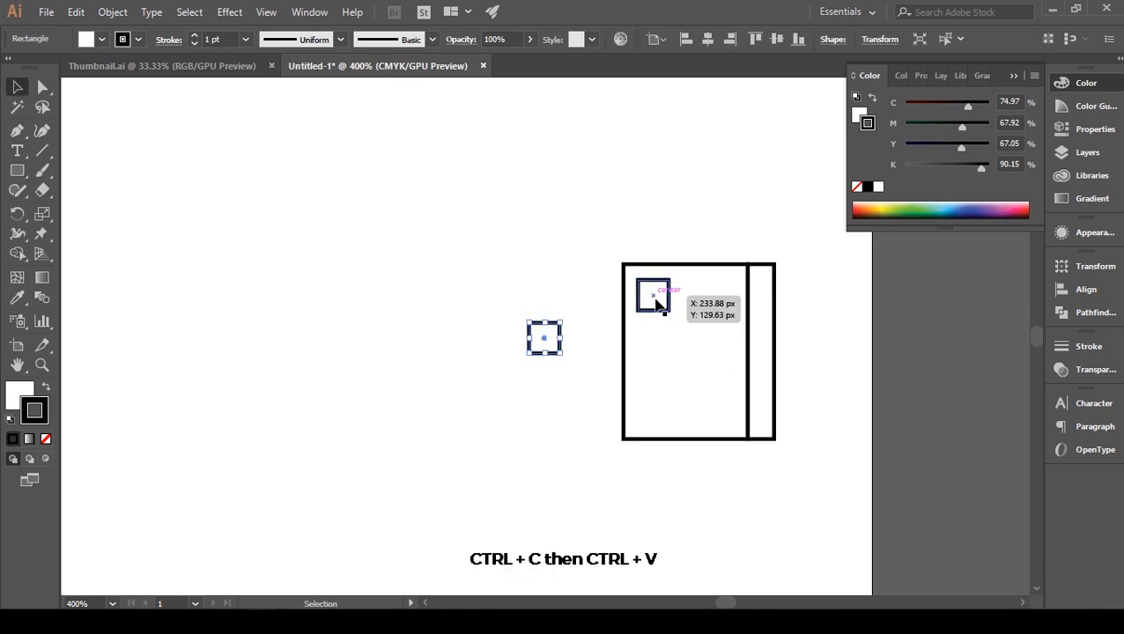
{"action": "left_click_drag", "start_coordinate": [542, 344], "coordinate": [696, 296]}
Copy both windows in place and shift the copies straight down to form a second row
{"action": "left_click", "coordinate": [669, 308], "text": "shift"}
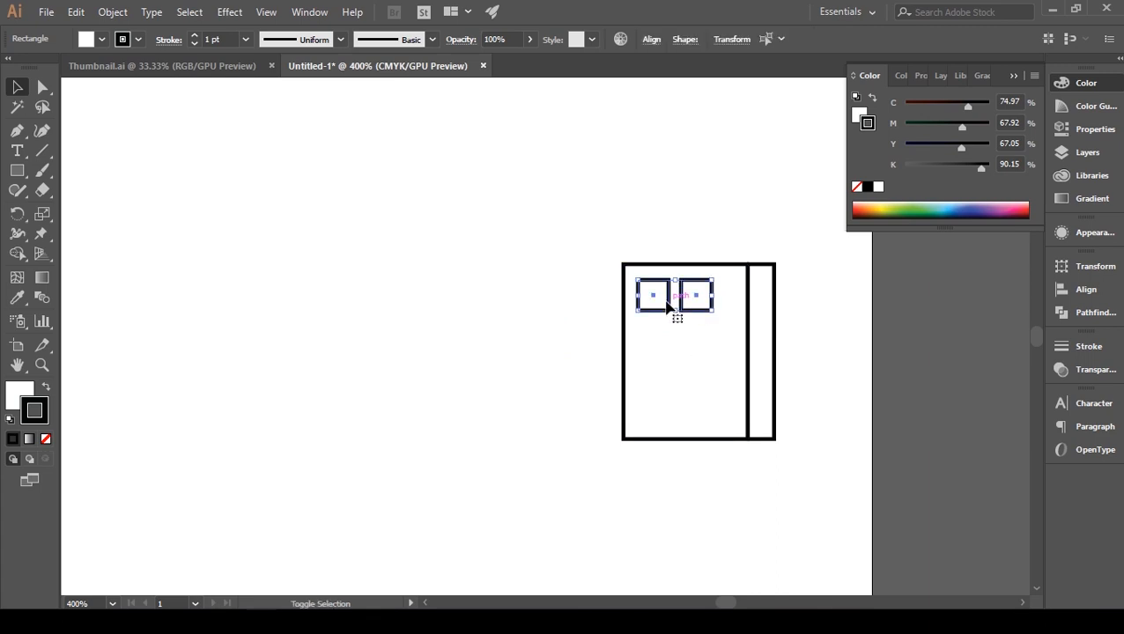
{"action": "key", "text": "ctrl+c"}
{"action": "key", "text": "ctrl+f"}
{"action": "key", "text": "shift+Down"}
{"action": "key", "text": "shift+Down"}
{"action": "key", "text": "Up"}
{"action": "key", "text": "Up"}
{"action": "key", "text": "Up"}
{"action": "key", "text": "Up"}
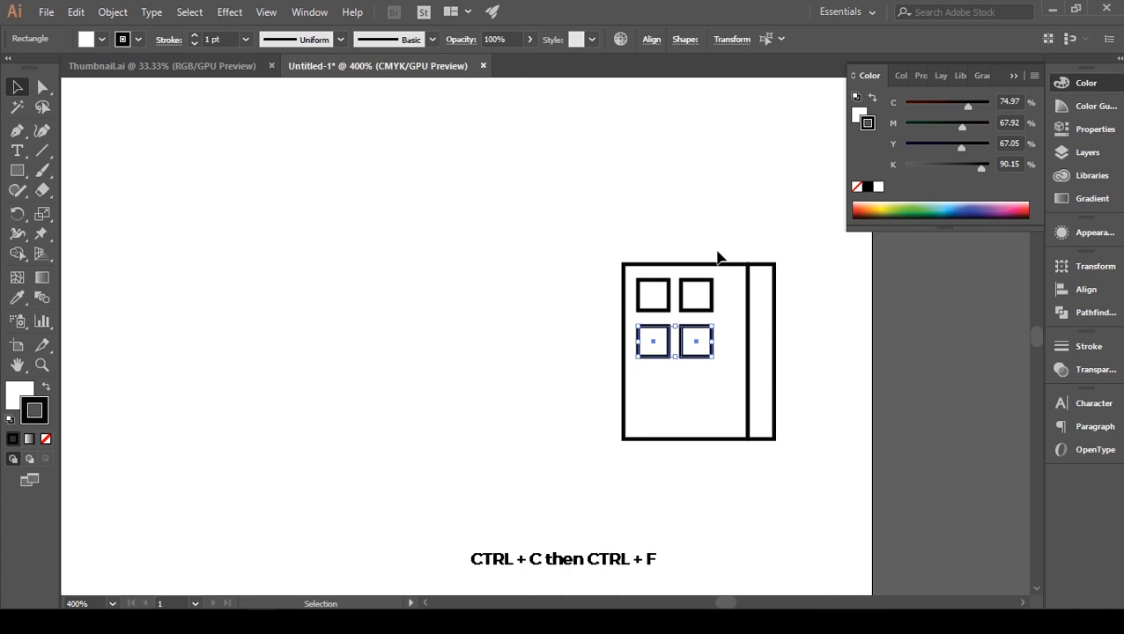
Fill the building's narrow side rectangle with light gray at 26% black
{"action": "left_click", "coordinate": [733, 254]}
{"action": "left_click", "coordinate": [763, 282]}
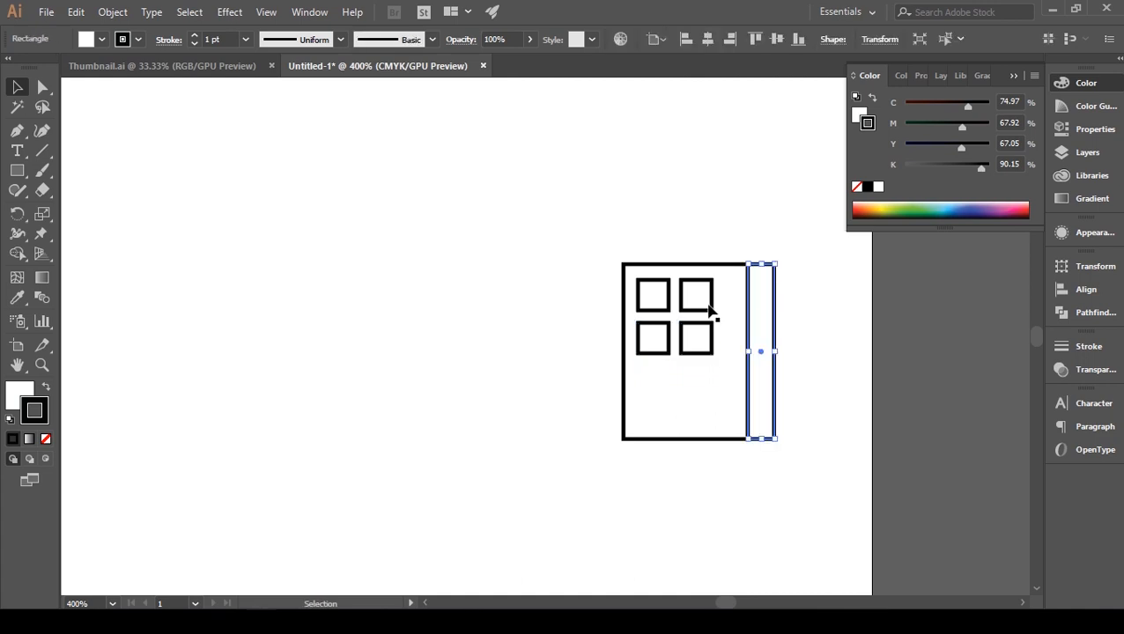
{"action": "left_click", "coordinate": [11, 391]}
{"action": "left_click_drag", "start_coordinate": [908, 168], "coordinate": [927, 168]}
{"action": "left_click", "coordinate": [787, 172]}
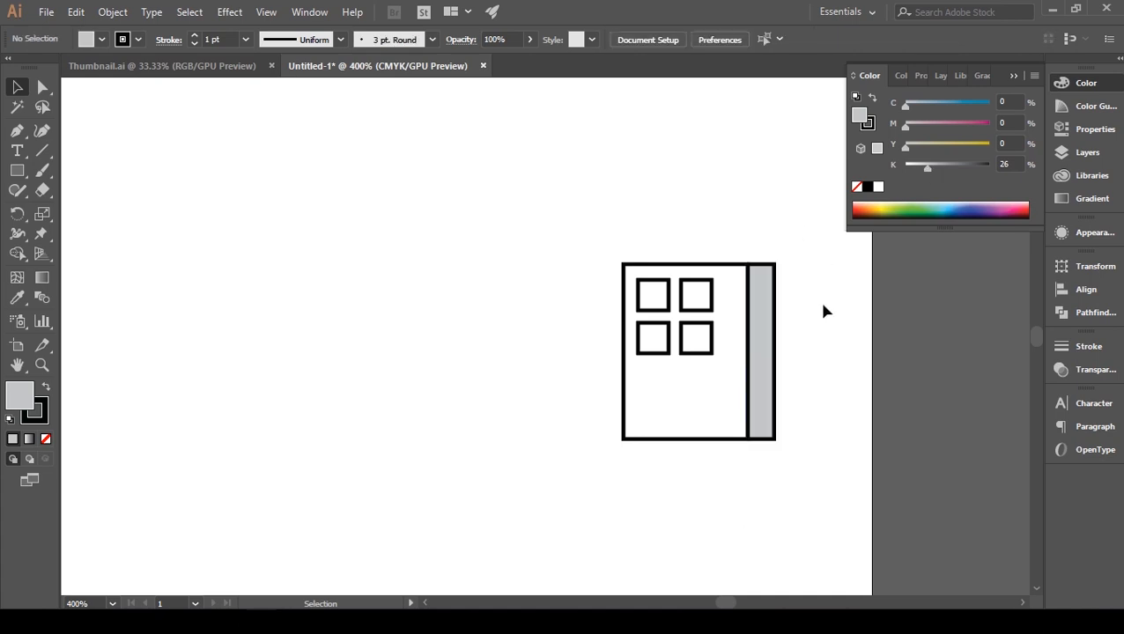
Select all four windows and scale them up proportionally from their upper-left corner to nearly fill the facade's width
{"action": "key", "text": "ctrl+minus"}
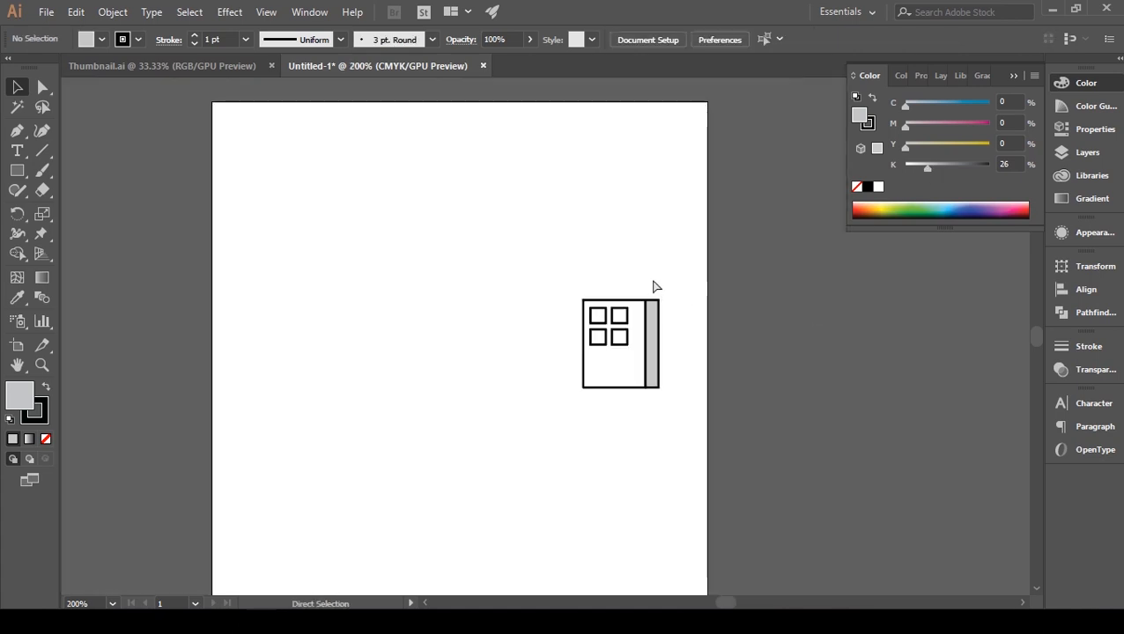
{"action": "key", "text": "ctrl+plus"}
{"action": "left_click", "coordinate": [649, 294]}
{"action": "left_click", "coordinate": [686, 310], "text": "shift"}
{"action": "left_click", "coordinate": [657, 334], "text": "shift"}
{"action": "left_click", "coordinate": [689, 332], "text": "shift"}
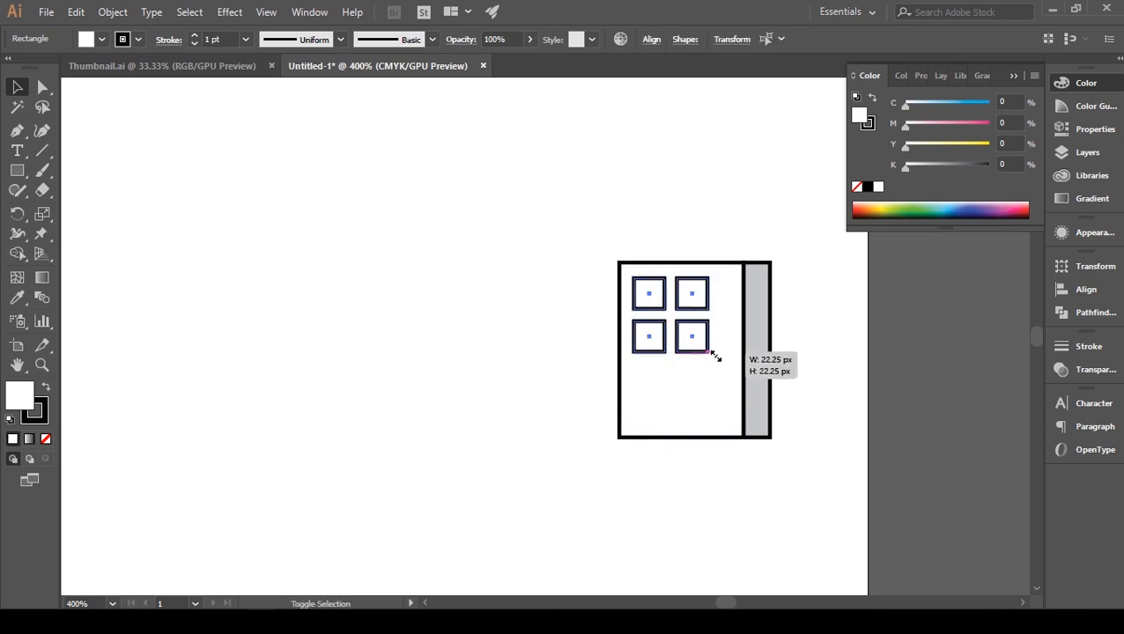
{"action": "left_click_drag", "start_coordinate": [716, 357], "coordinate": [731, 371]}
{"action": "left_click", "coordinate": [736, 211]}
{"action": "key", "text": "space"}
{"action": "left_click_drag", "start_coordinate": [697, 206], "coordinate": [747, 239]}
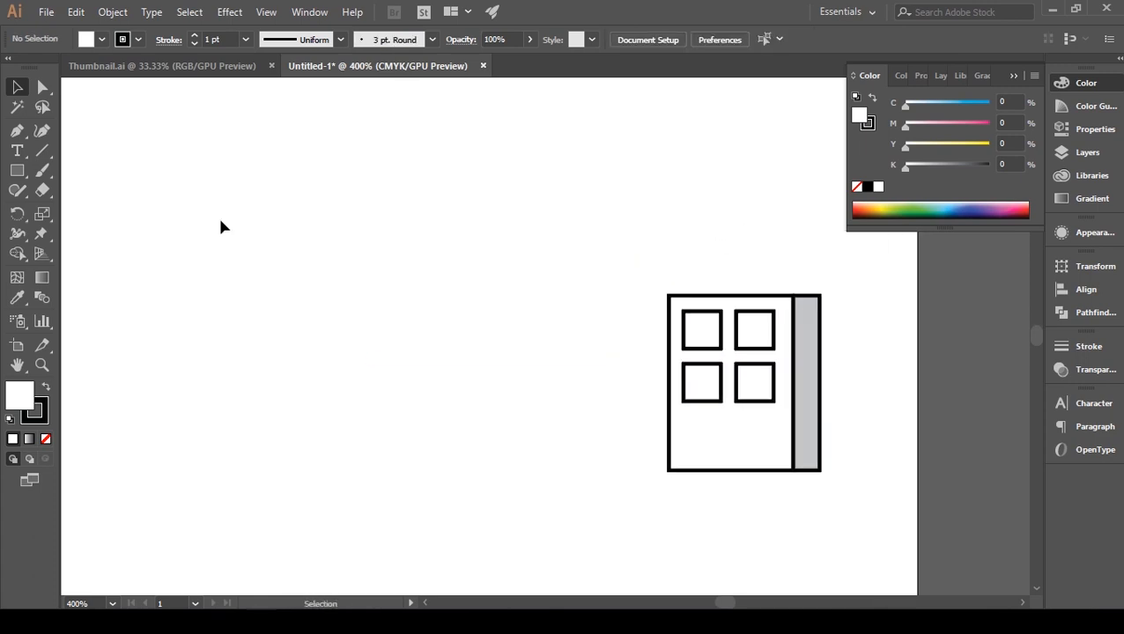
Draw a short vertical trunk line just left of the building, starting at its base level
{"action": "left_click", "coordinate": [42, 151]}
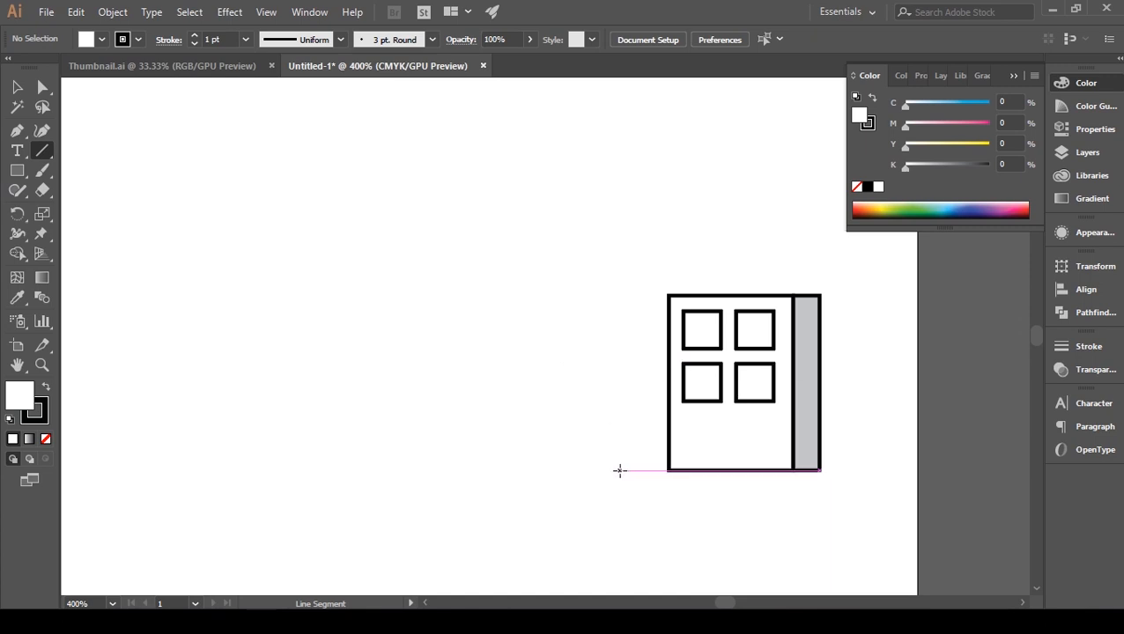
{"action": "left_click_drag", "start_coordinate": [620, 470], "coordinate": [619, 413]}
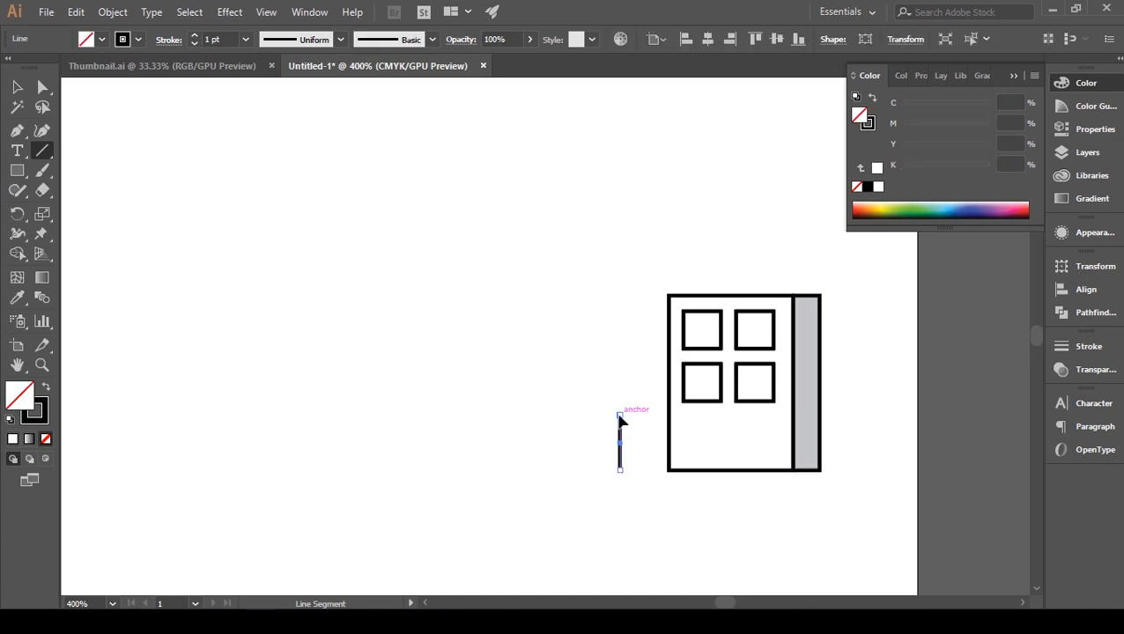
{"action": "key", "text": "v"}
{"action": "left_click", "coordinate": [459, 331]}
Draw a closed teardrop tree crown with the Pen tool, pointed above the trunk and rounded around its upper part
{"action": "left_click", "coordinate": [17, 130]}
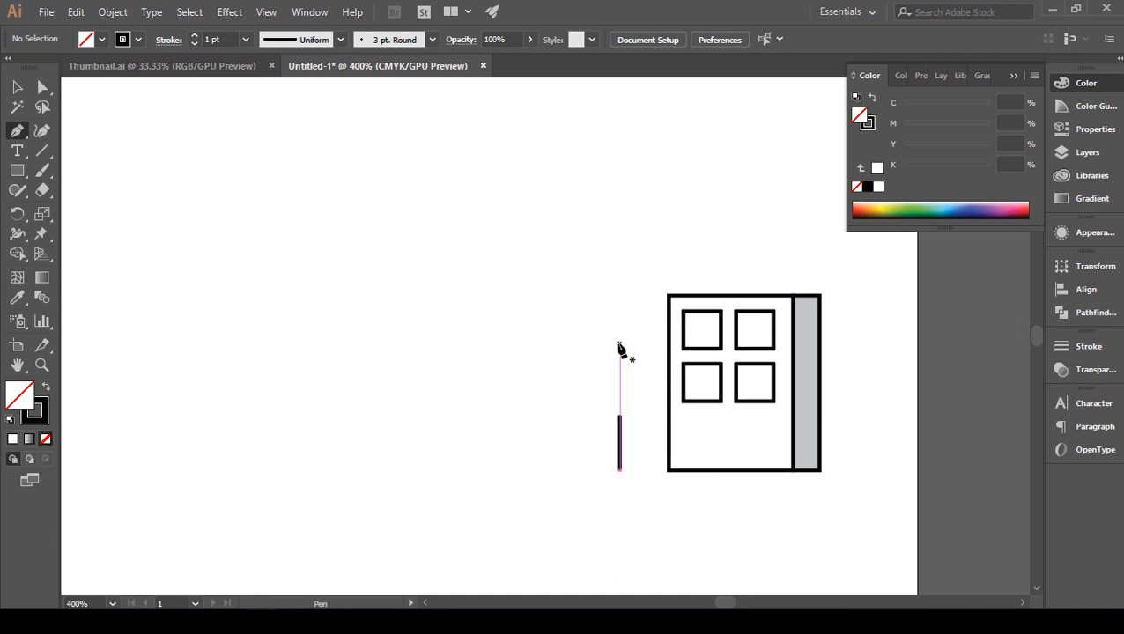
{"action": "left_click", "coordinate": [619, 259]}
{"action": "left_click_drag", "start_coordinate": [619, 442], "coordinate": [688, 447]}
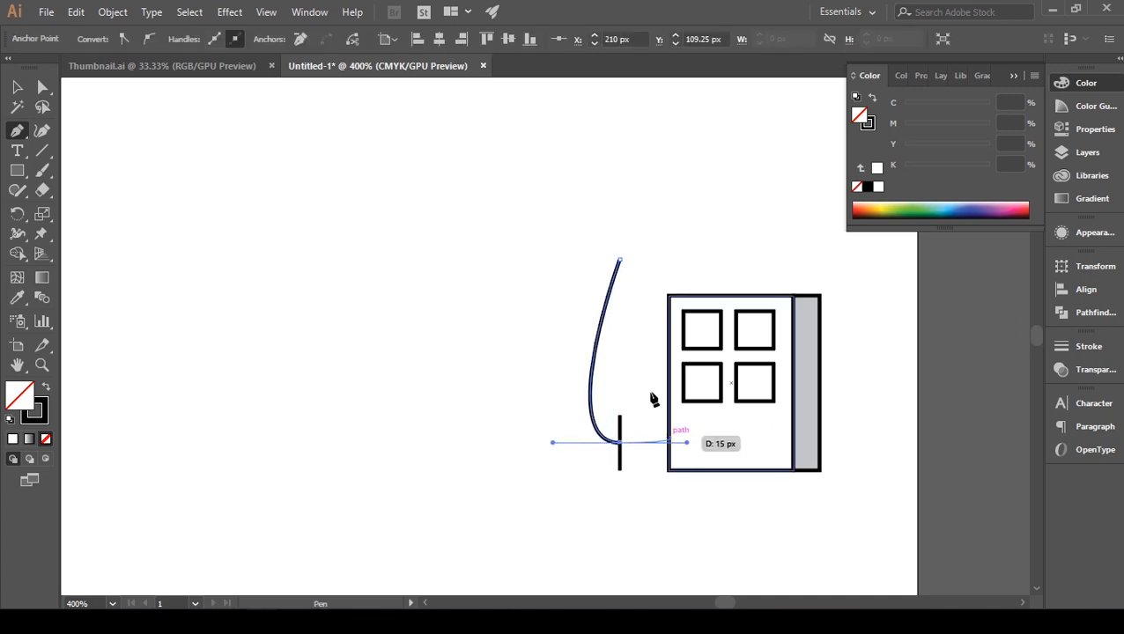
{"action": "left_click", "coordinate": [619, 260]}
{"action": "key", "text": "v"}
{"action": "left_click", "coordinate": [654, 242]}
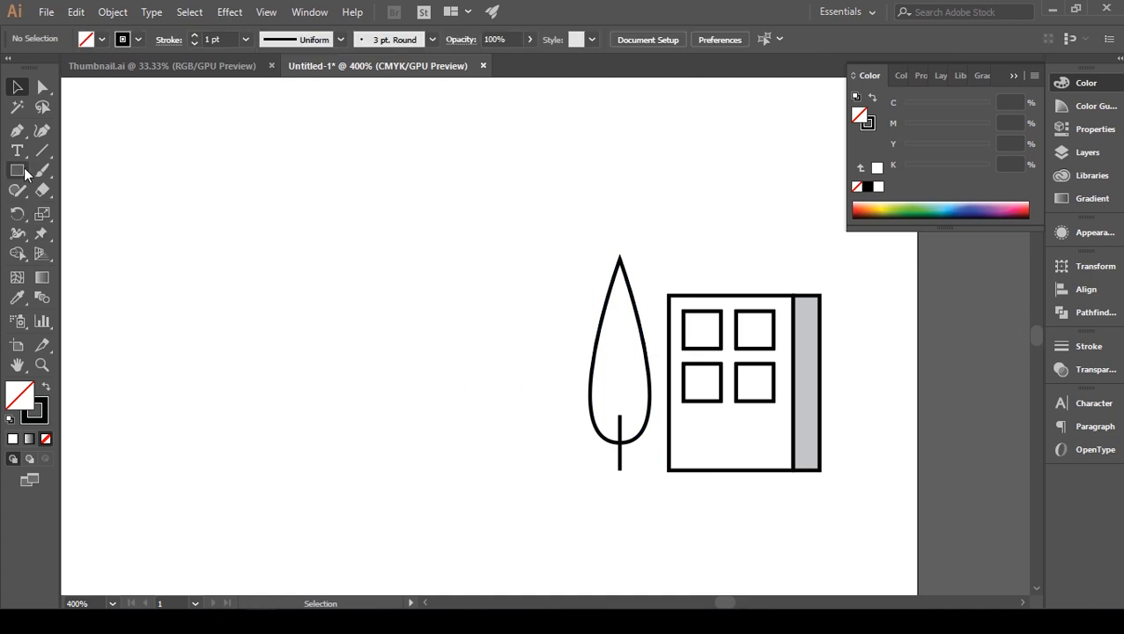
Place a shorter copy of the trunk line to the left of the tree, on the same base level
{"action": "left_click", "coordinate": [621, 459]}
{"action": "left_click_drag", "start_coordinate": [617, 460], "coordinate": [578, 438]}
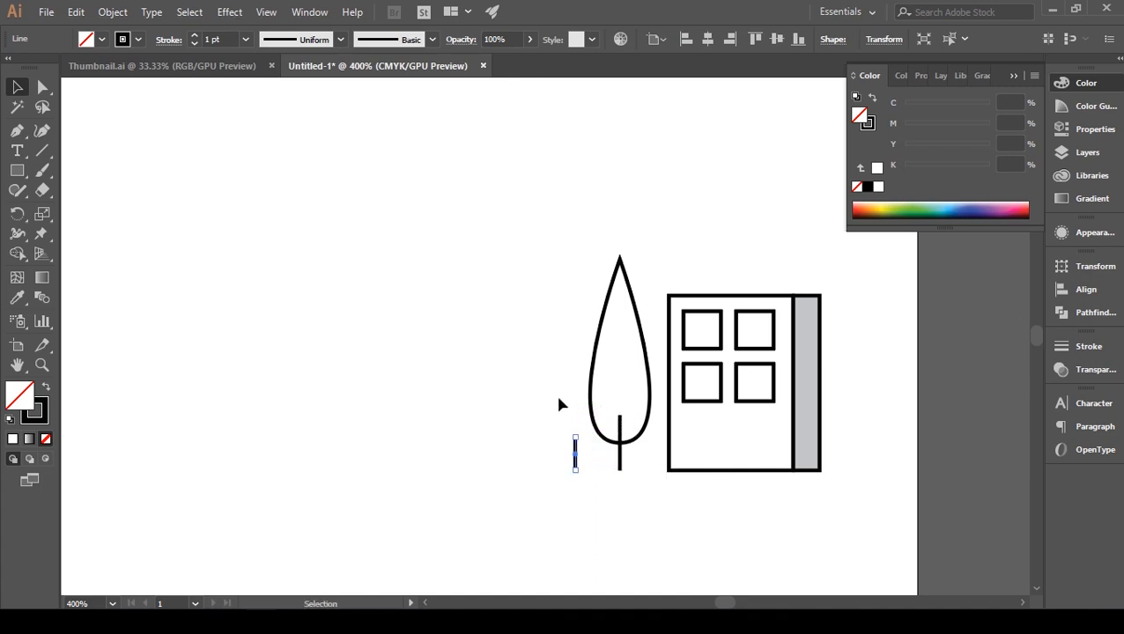
{"action": "left_click", "coordinate": [557, 400]}
Draw a circular crown centered over the short trunk with the Ellipse tool, overlapping the teardrop crown
{"action": "left_click", "coordinate": [26, 173]}
{"action": "left_click", "coordinate": [79, 208]}
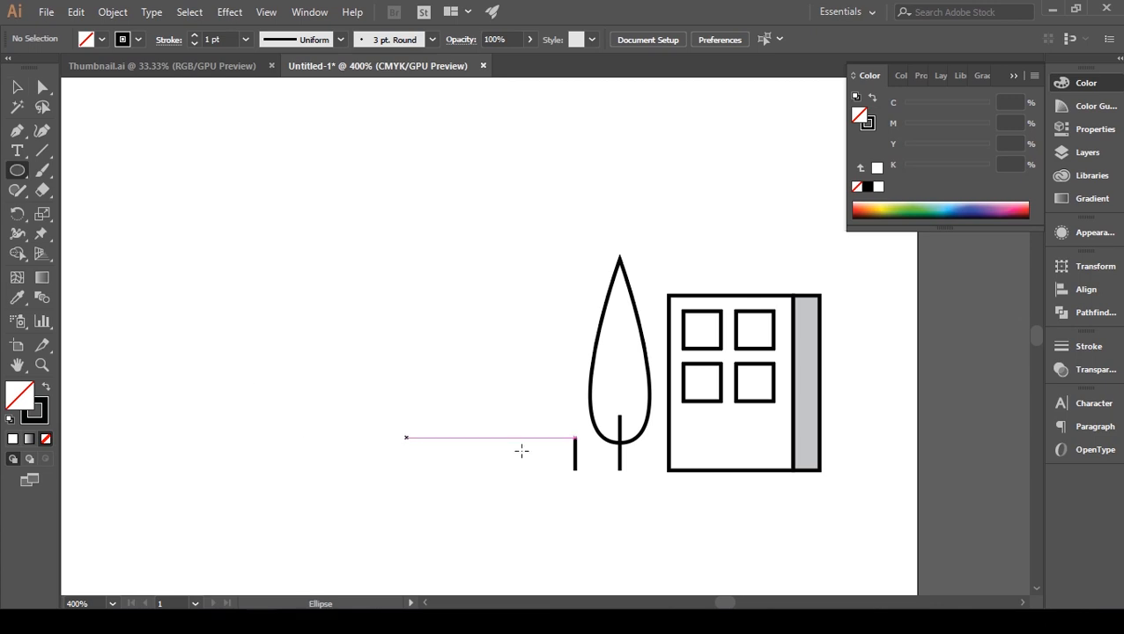
{"action": "left_click_drag", "start_coordinate": [540, 403], "coordinate": [577, 424]}
{"action": "key", "text": "v"}
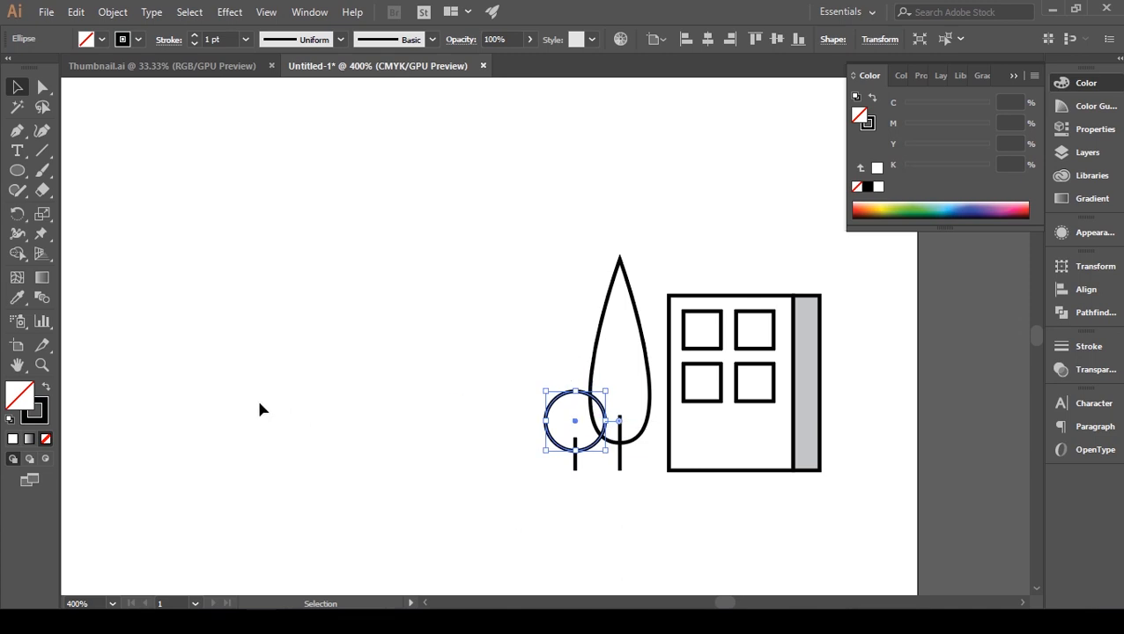
Fill the teardrop crown with white and bring it forward in front of the circular crown
{"action": "left_click", "coordinate": [611, 306]}
{"action": "left_click", "coordinate": [12, 420]}
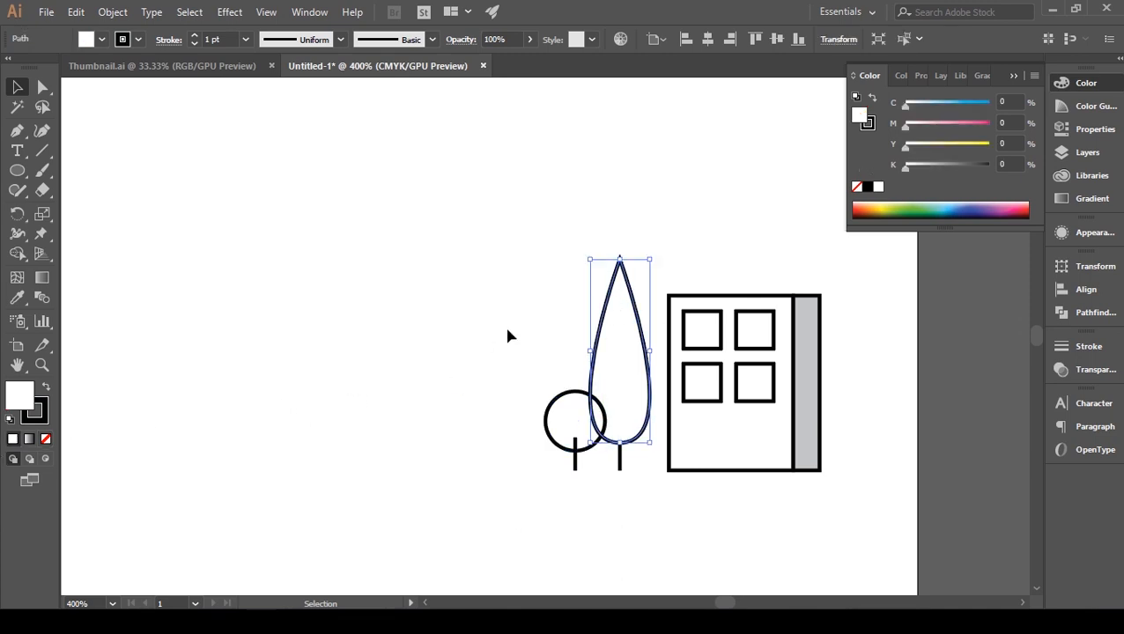
{"action": "right_click", "coordinate": [611, 316]}
{"action": "mouse_move", "coordinate": [767, 508]}
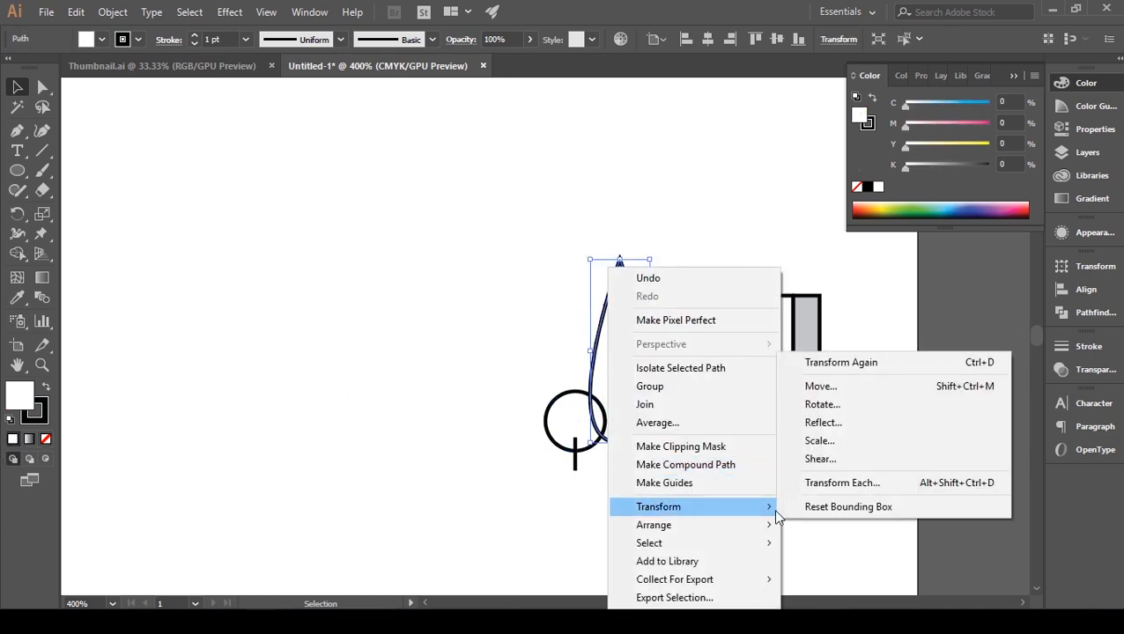
{"action": "mouse_move", "coordinate": [705, 526]}
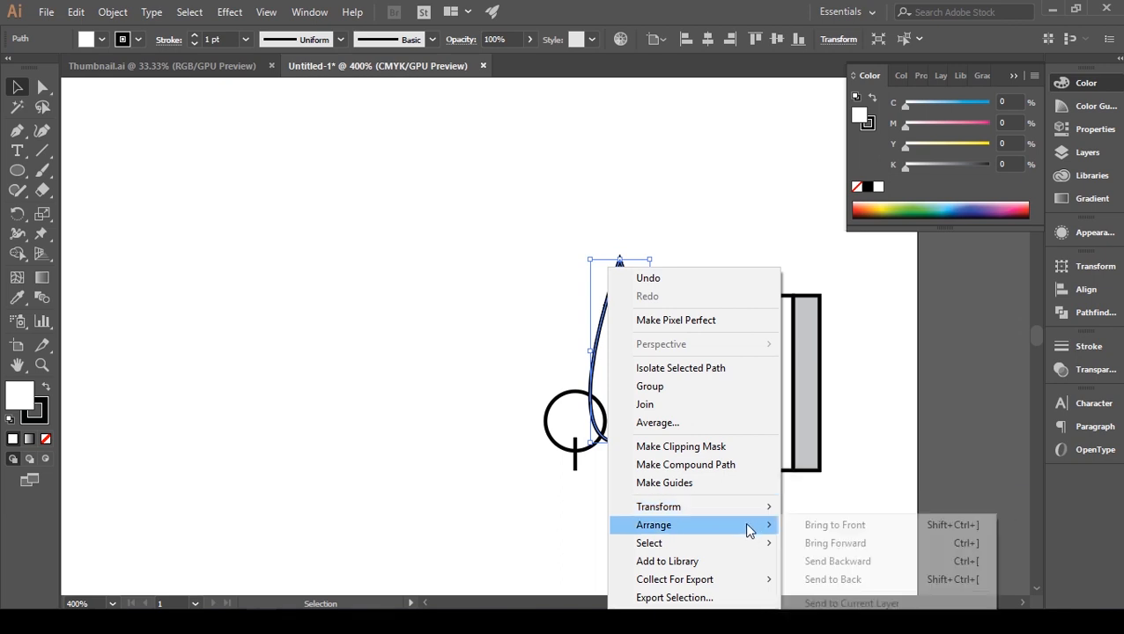
{"action": "left_click", "coordinate": [832, 543]}
{"action": "left_click", "coordinate": [701, 527]}
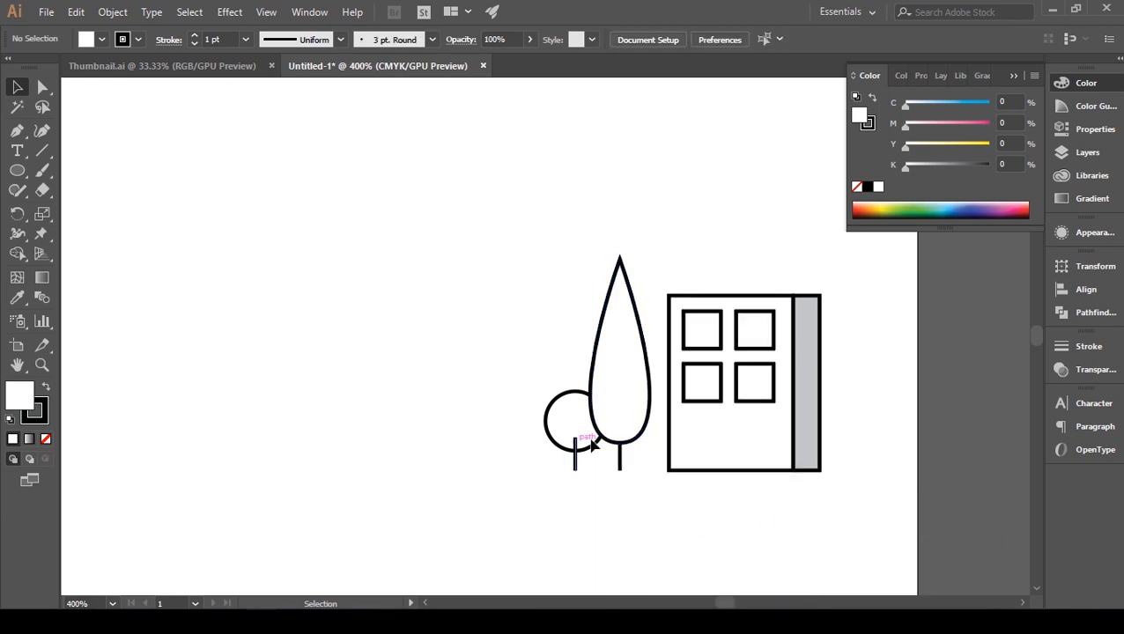
Fill the circular crown with the light gray sampled from the building's side using the Eyedropper
{"action": "left_click", "coordinate": [596, 446]}
{"action": "left_click", "coordinate": [879, 187]}
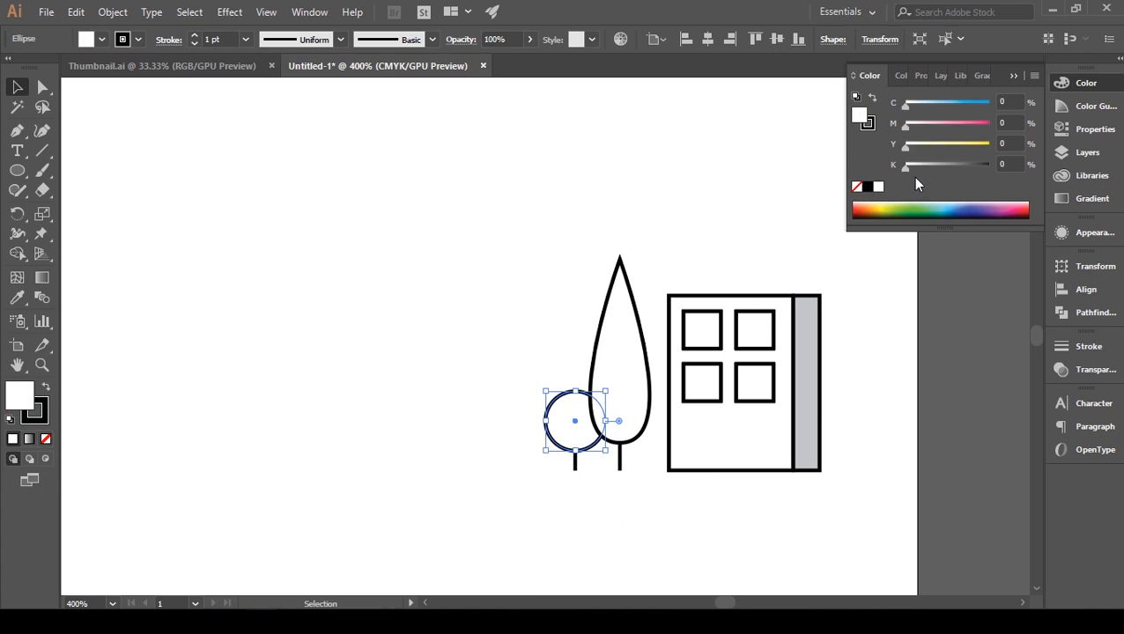
{"action": "left_click", "coordinate": [17, 297]}
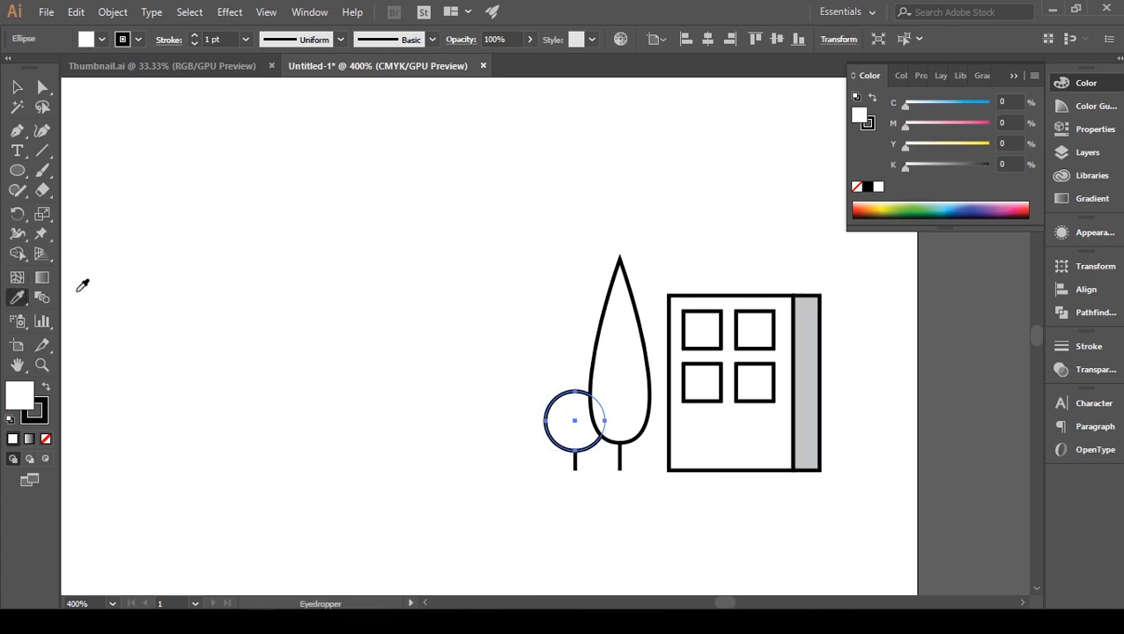
{"action": "left_click", "coordinate": [806, 316]}
{"action": "key", "text": "v"}
{"action": "left_click", "coordinate": [684, 223]}
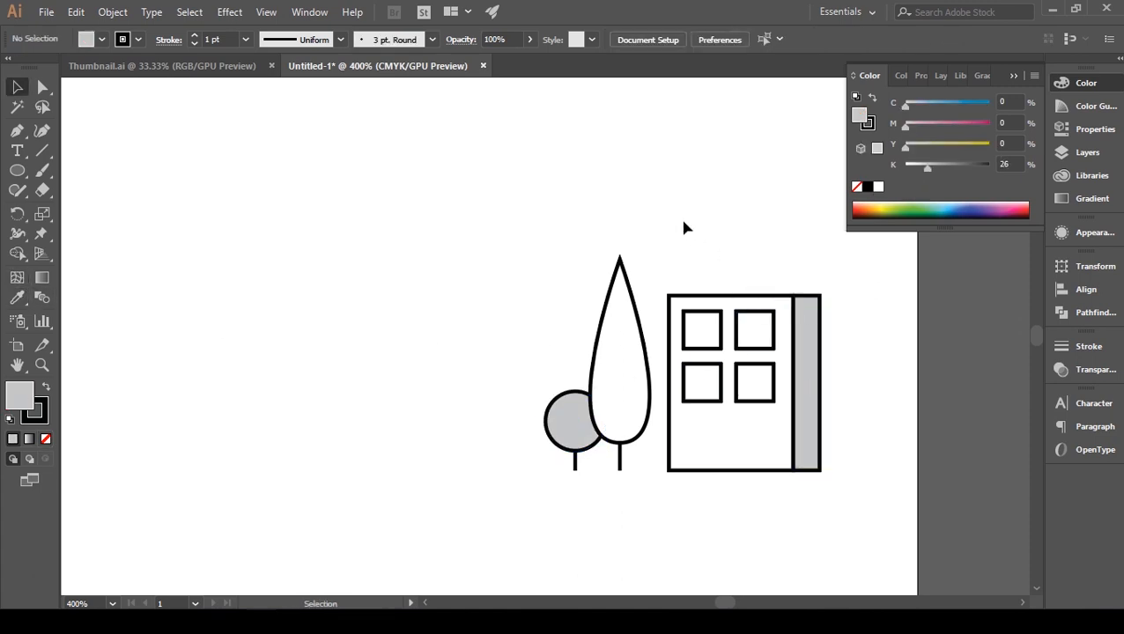
Bring both trunk lines to the front so they overlap their tree crowns
{"action": "right_click", "coordinate": [574, 467]}
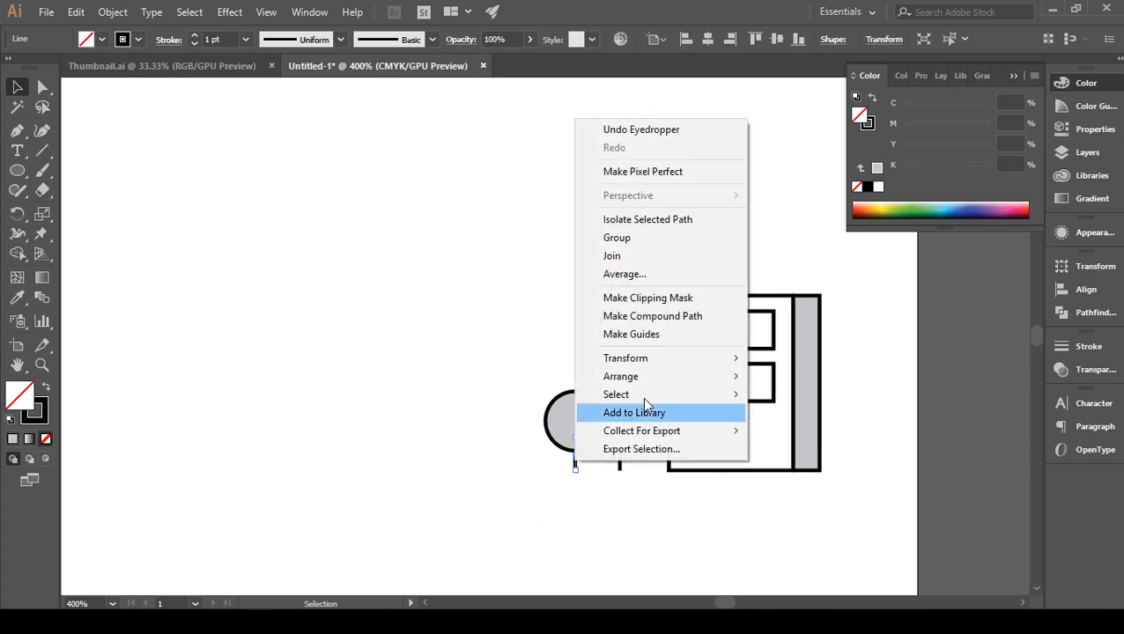
{"action": "mouse_move", "coordinate": [665, 378]}
{"action": "left_click", "coordinate": [795, 380]}
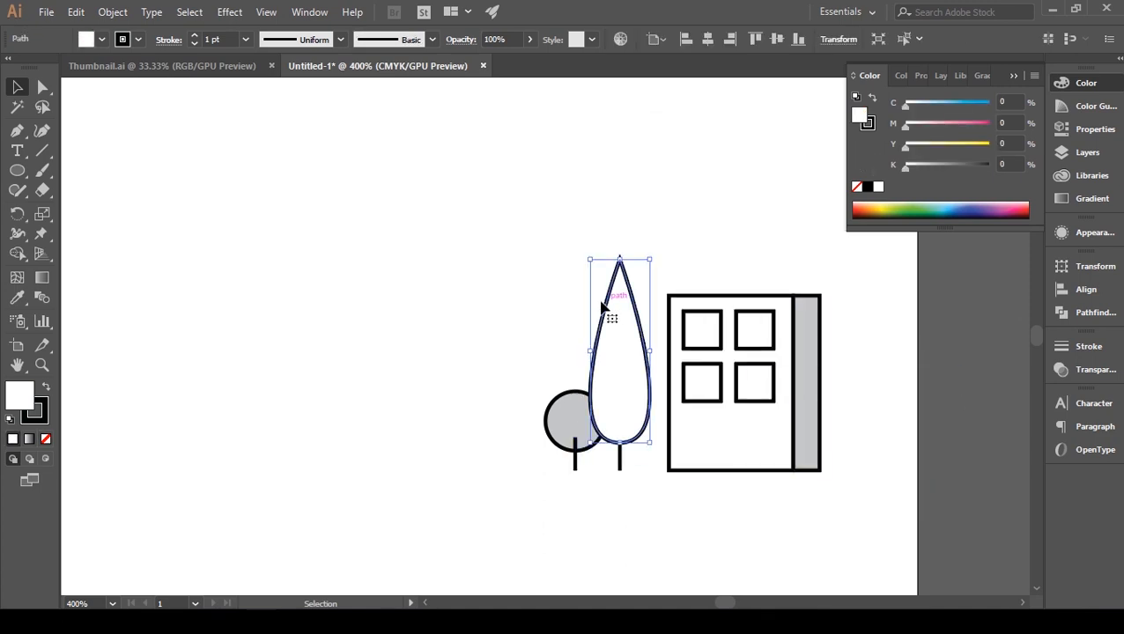
{"action": "left_click", "coordinate": [577, 463]}
{"action": "right_click", "coordinate": [621, 460]}
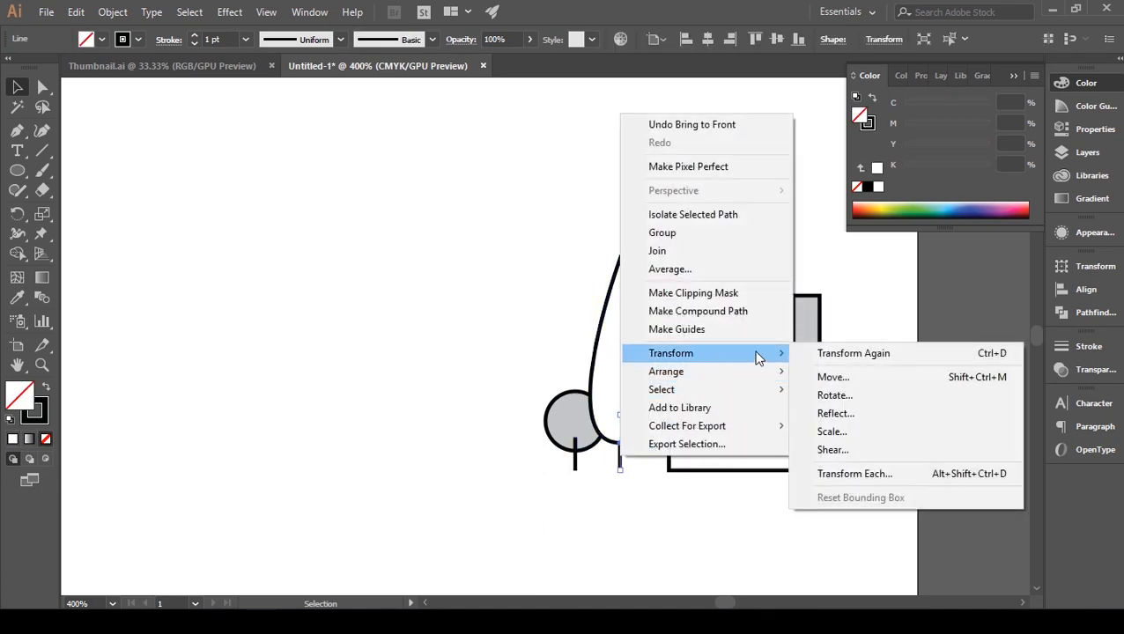
{"action": "mouse_move", "coordinate": [790, 378]}
{"action": "left_click", "coordinate": [846, 372]}
{"action": "left_click", "coordinate": [680, 220]}
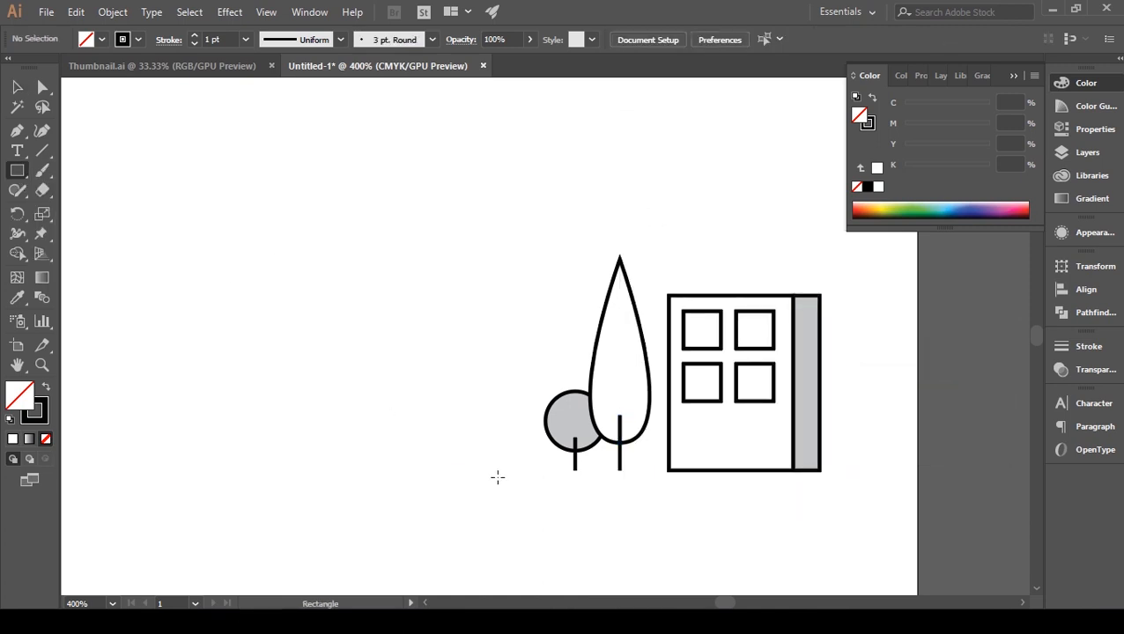
Draw a tall building rectangle left of the trees on the same base level, with a narrow full-height side rectangle along its right edge
{"action": "left_click_drag", "start_coordinate": [504, 471], "coordinate": [349, 170]}
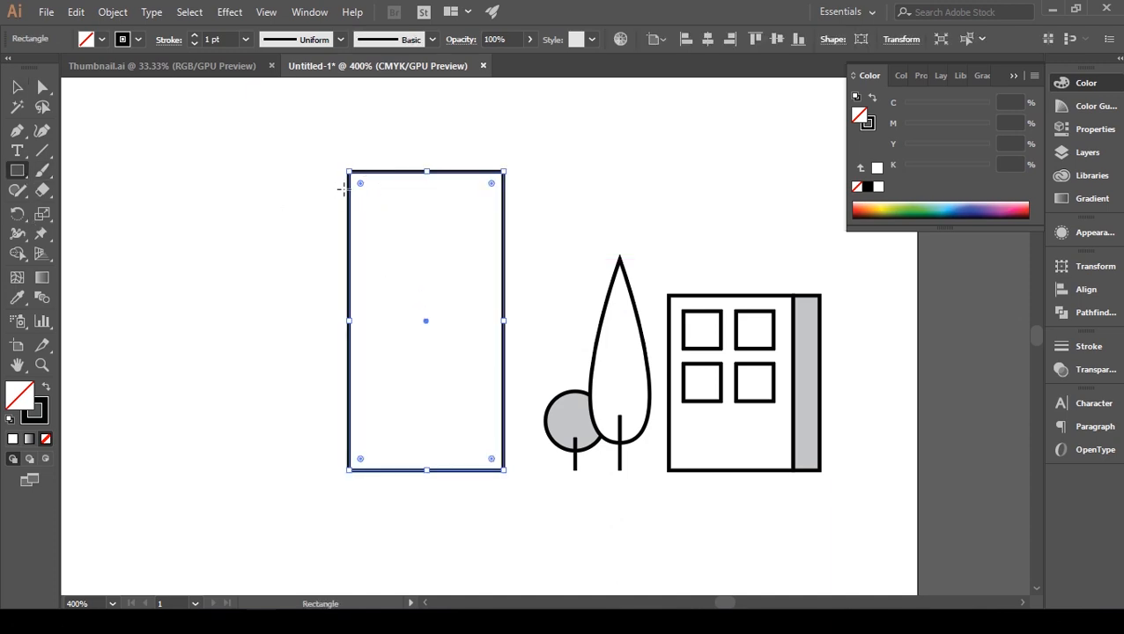
{"action": "left_click", "coordinate": [65, 183], "text": "ctrl"}
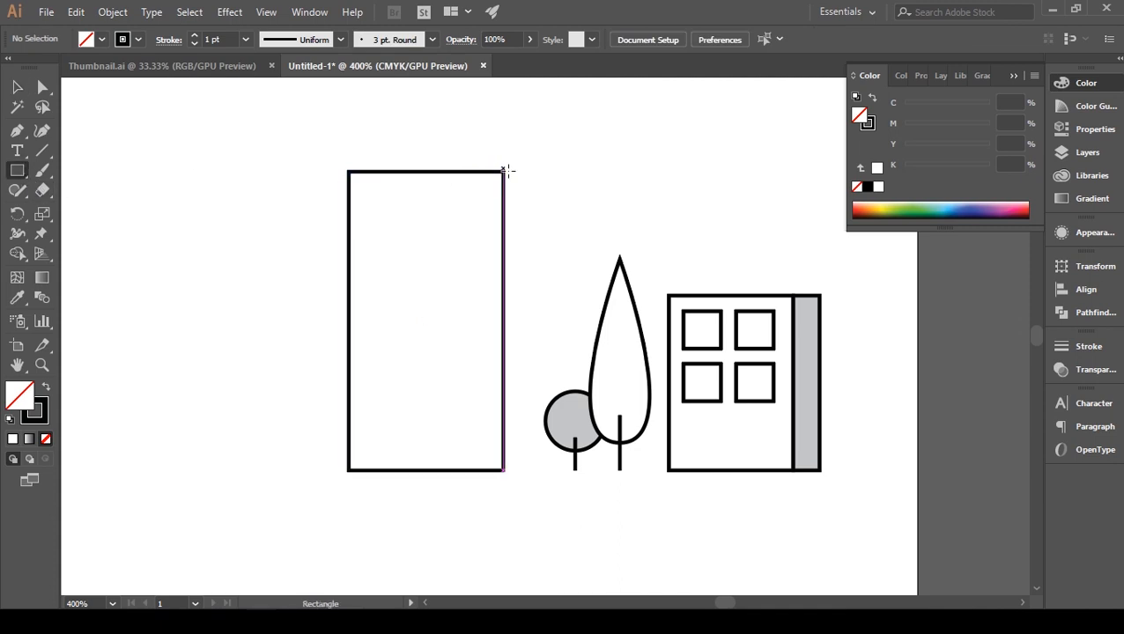
{"action": "left_click_drag", "start_coordinate": [504, 171], "coordinate": [534, 472]}
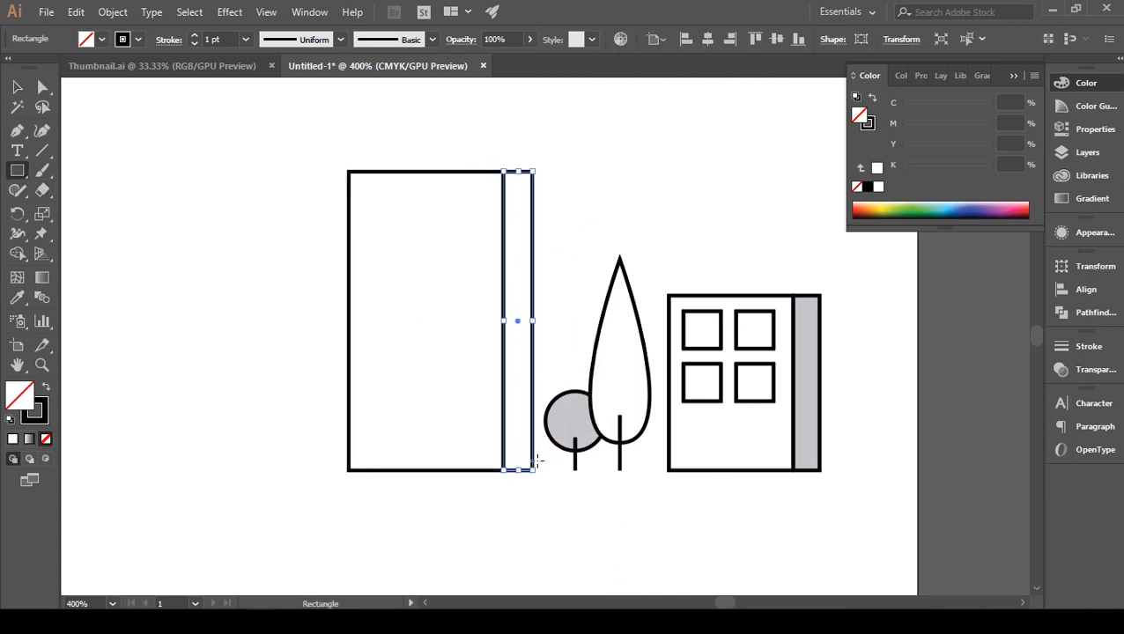
Fill the tall building's narrow side rectangle with the light gray sampled from the small building's side
{"action": "left_click", "coordinate": [16, 298]}
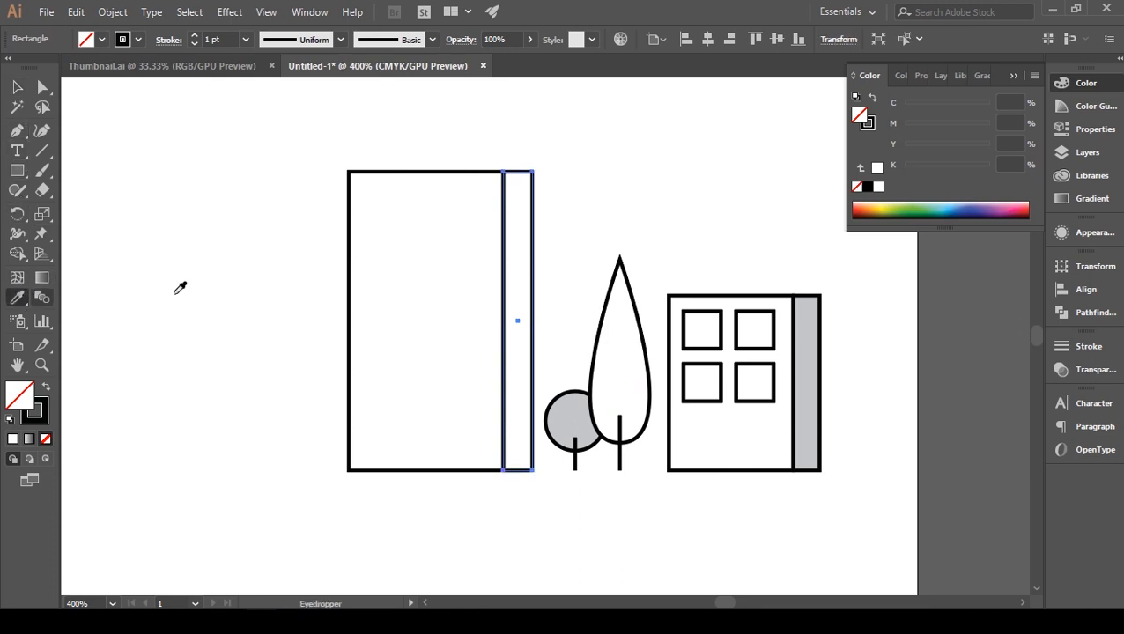
{"action": "left_click", "coordinate": [809, 332]}
{"action": "key", "text": "v"}
{"action": "left_click", "coordinate": [176, 190]}
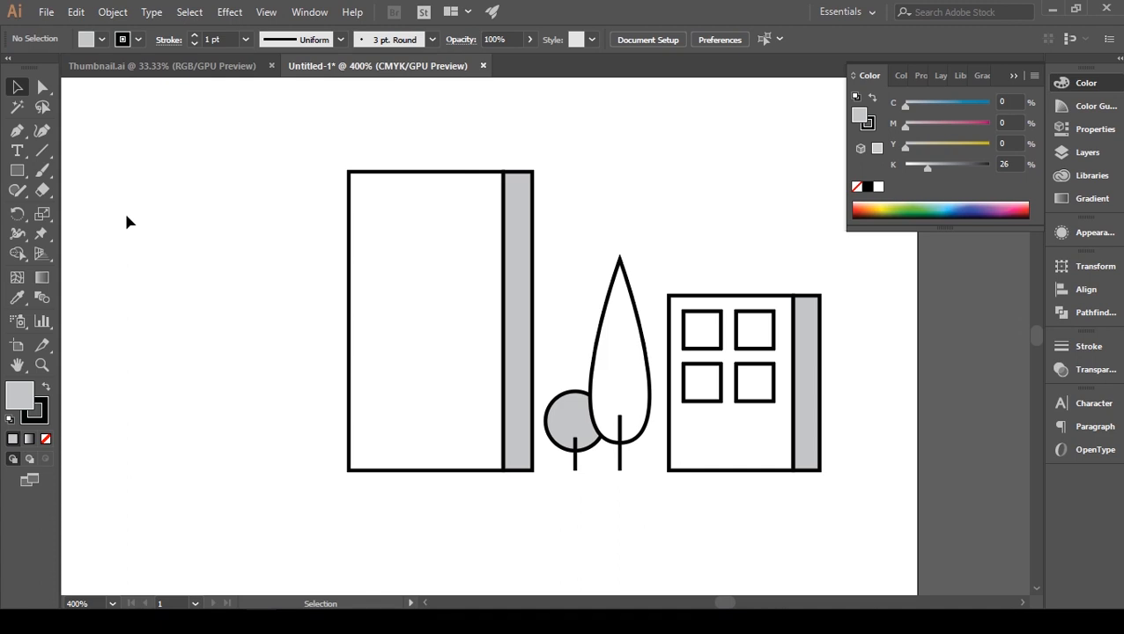
Draw a small upright window rectangle in the tall building's upper-left corner and fill it white
{"action": "left_click", "coordinate": [18, 171]}
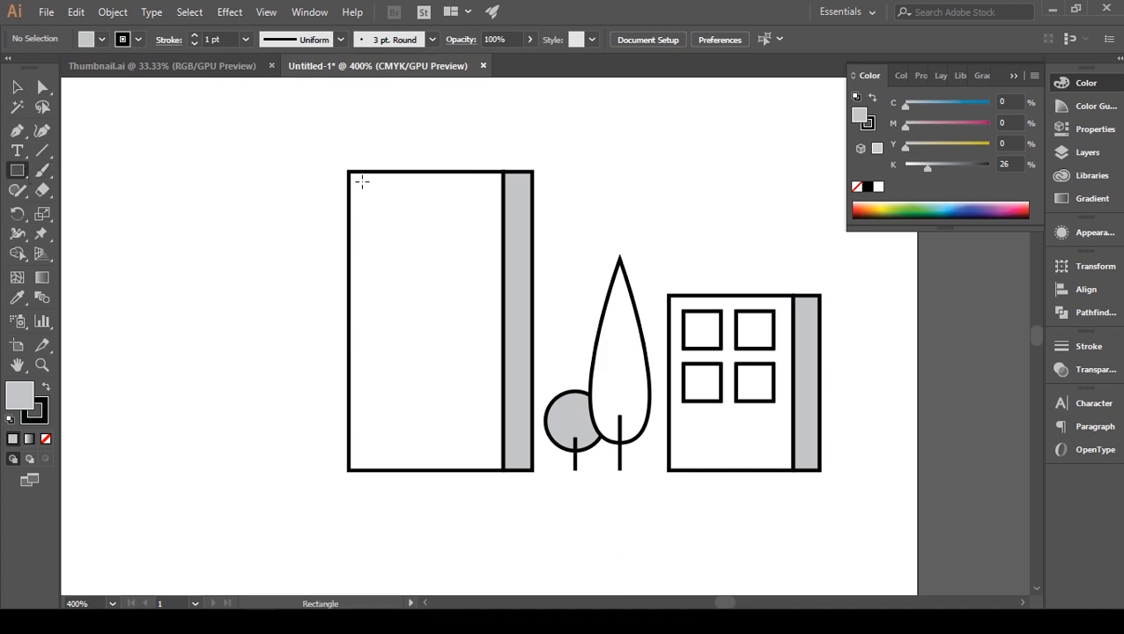
{"action": "mouse_move", "coordinate": [362, 182]}
{"action": "left_mouse_down"}
{"action": "mouse_move", "coordinate": [371, 218]}
{"action": "mouse_move", "coordinate": [396, 223]}
{"action": "left_mouse_up"}
{"action": "key", "text": "v"}
{"action": "left_click", "coordinate": [878, 186]}
{"action": "left_click", "coordinate": [364, 226]}
{"action": "left_click", "coordinate": [384, 209]}
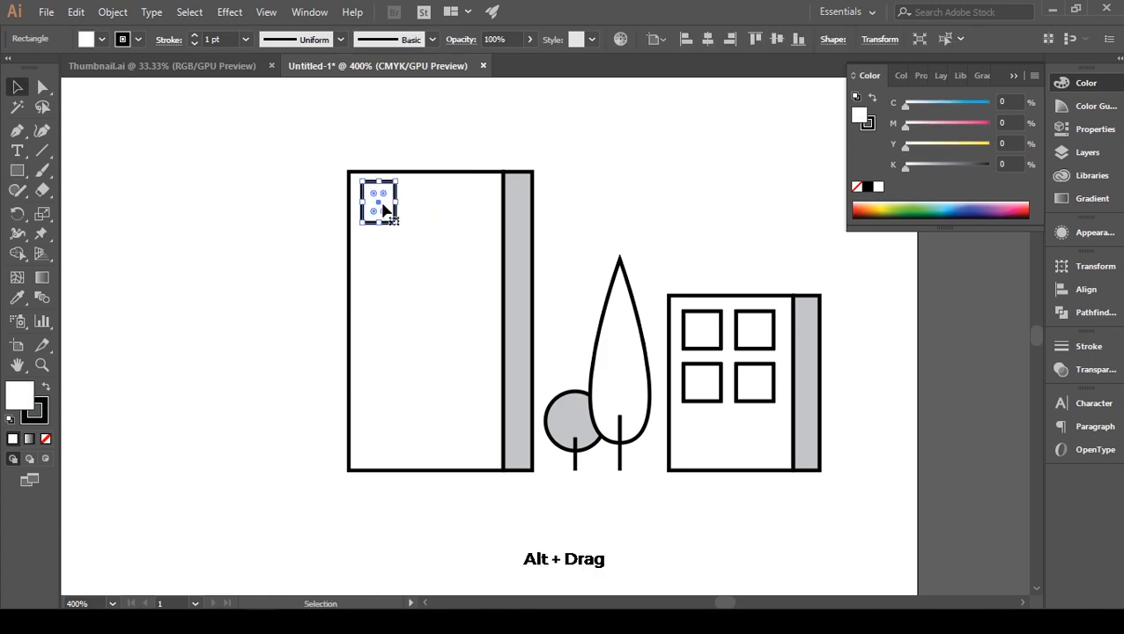
Duplicate the window beside the first one and enlarge the pair together
{"action": "left_click_drag", "start_coordinate": [381, 205], "coordinate": [462, 238]}
{"action": "left_click", "coordinate": [380, 222], "text": "shift"}
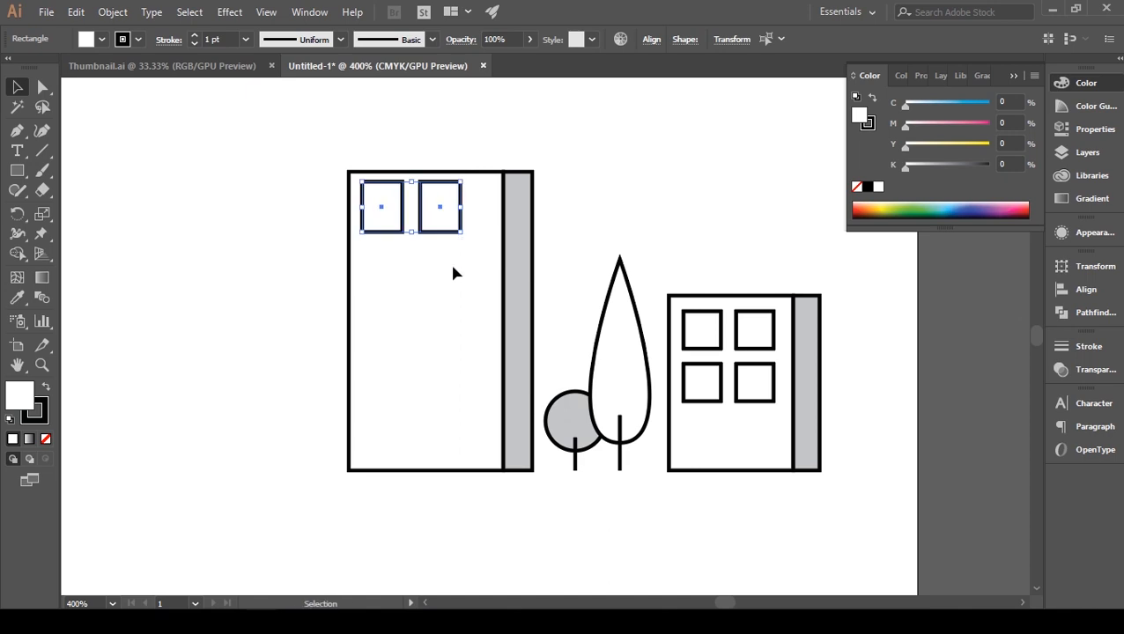
{"action": "left_click", "coordinate": [452, 266]}
Copy the window pair downward at equal spacing to make five rows on the tall building
{"action": "left_click_drag", "start_coordinate": [386, 246], "coordinate": [441, 333]}
{"action": "key", "text": "ctrl+d"}
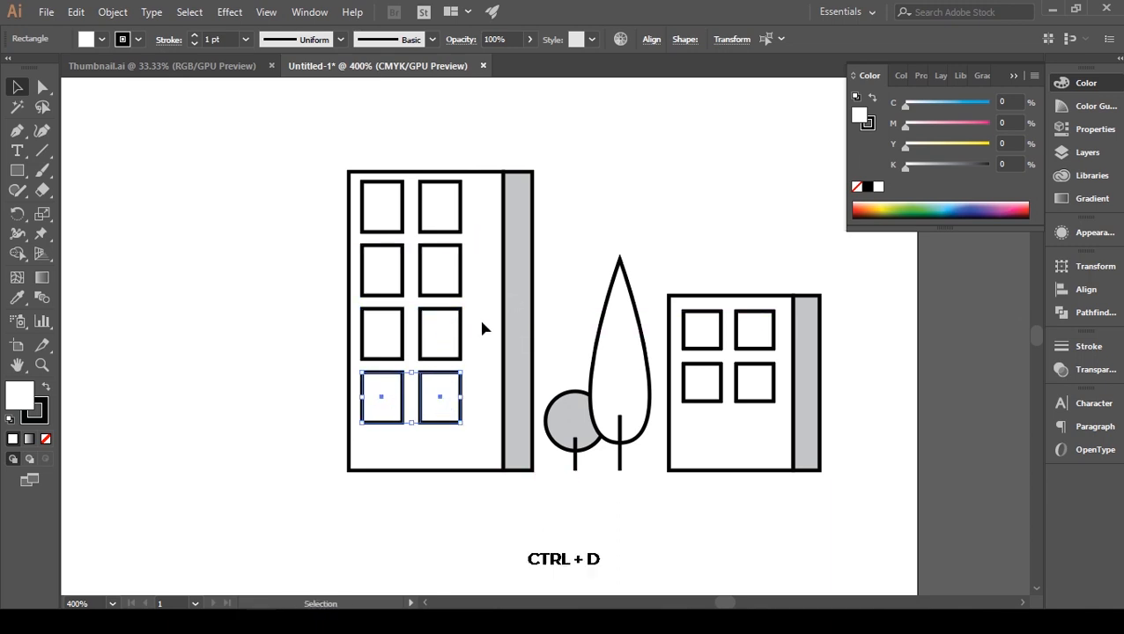
{"action": "key", "text": "ctrl+d"}
{"action": "left_click", "coordinate": [473, 356]}
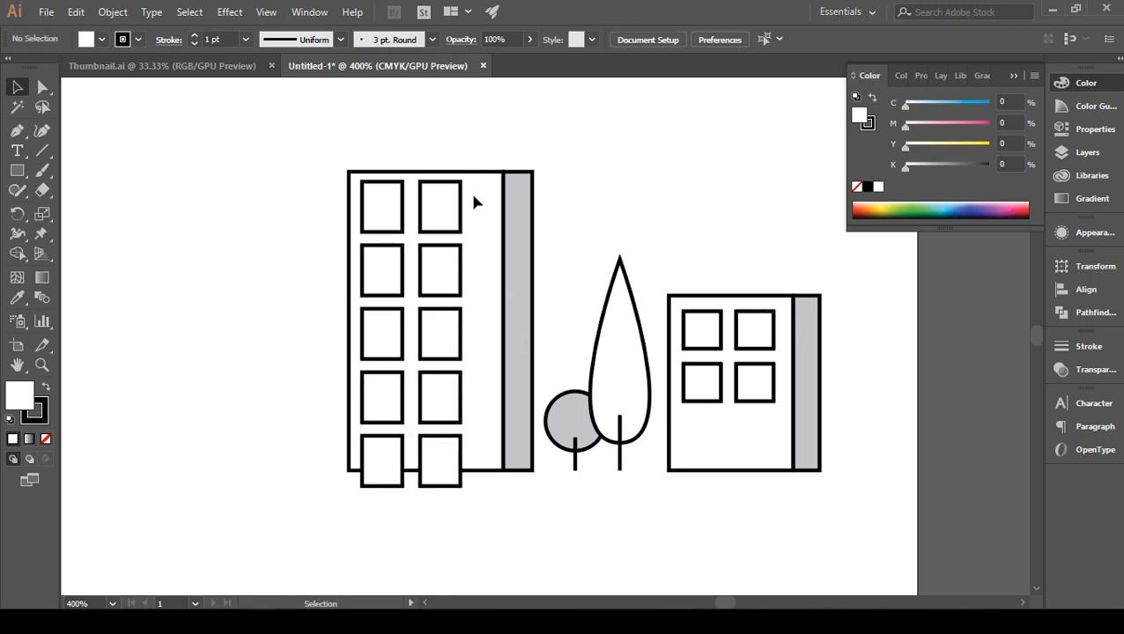
Scale all ten windows down together to fit inside the tall building and shift them toward its horizontal middle
{"action": "left_click_drag", "start_coordinate": [401, 427], "coordinate": [393, 459]}
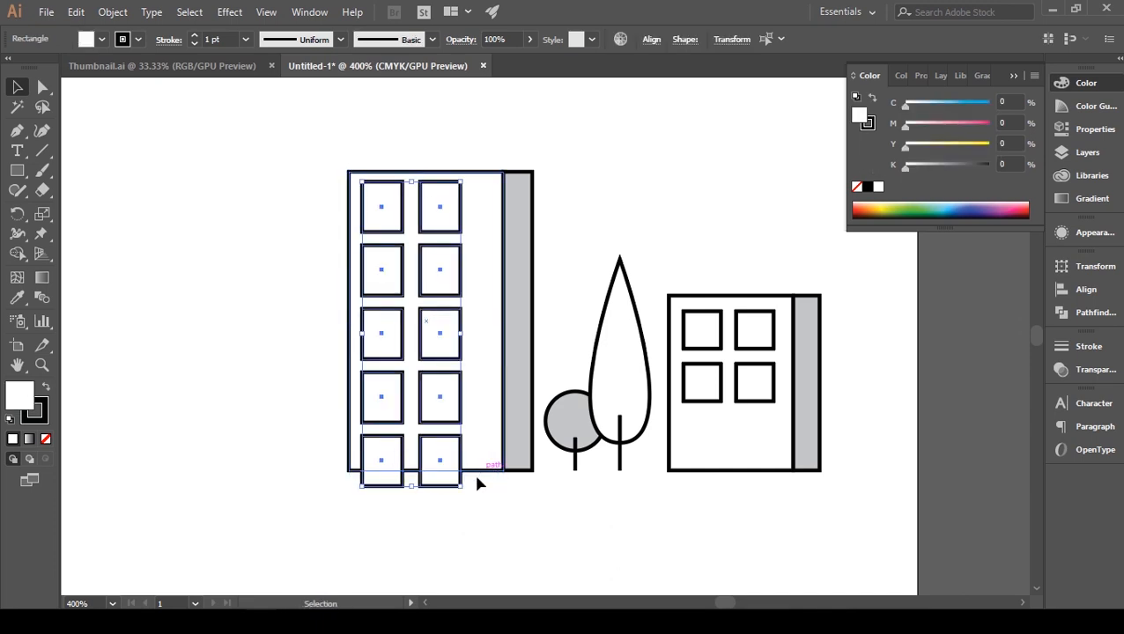
{"action": "left_click_drag", "start_coordinate": [459, 485], "coordinate": [432, 443]}
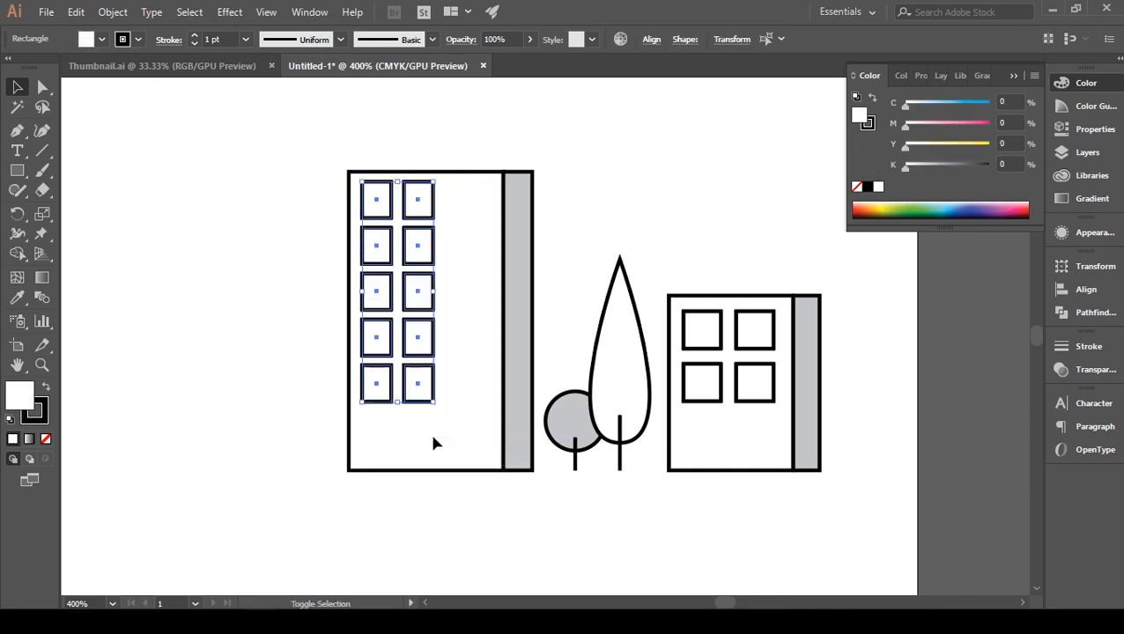
{"action": "key", "text": "shift+Right"}
{"action": "key", "text": "Left"}
{"action": "key", "text": "Left"}
{"action": "key", "text": "Left"}
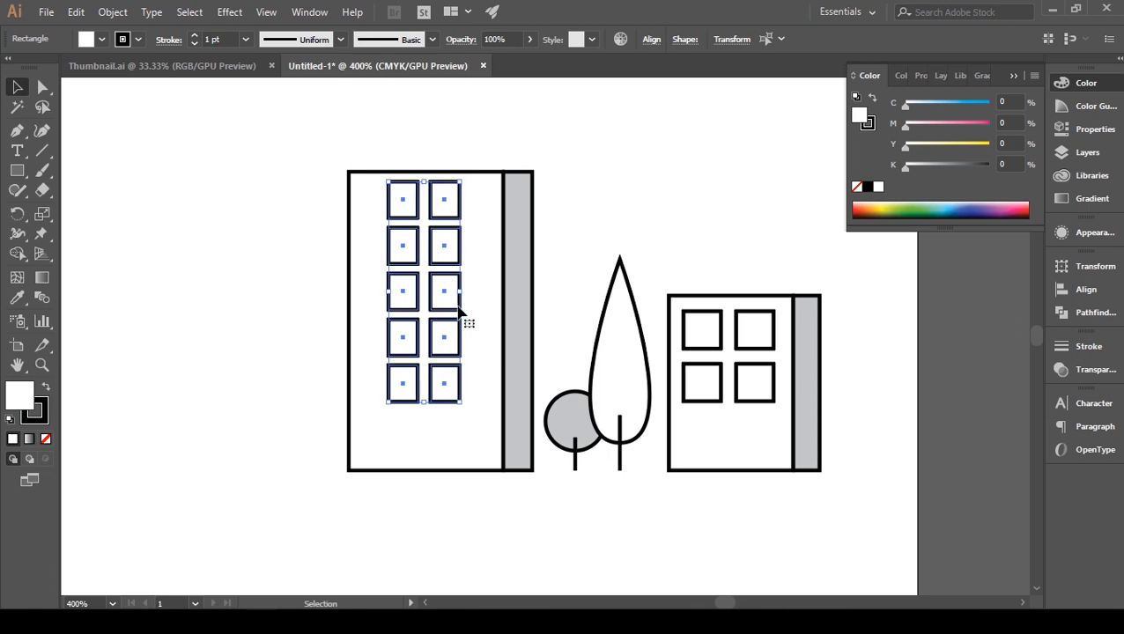
{"action": "key", "text": "Left"}
Narrow the tall building's front face by moving its left edge inward toward the windows
{"action": "left_click", "coordinate": [351, 379]}
{"action": "left_click_drag", "start_coordinate": [347, 321], "coordinate": [369, 323]}
{"action": "left_click", "coordinate": [316, 344]}
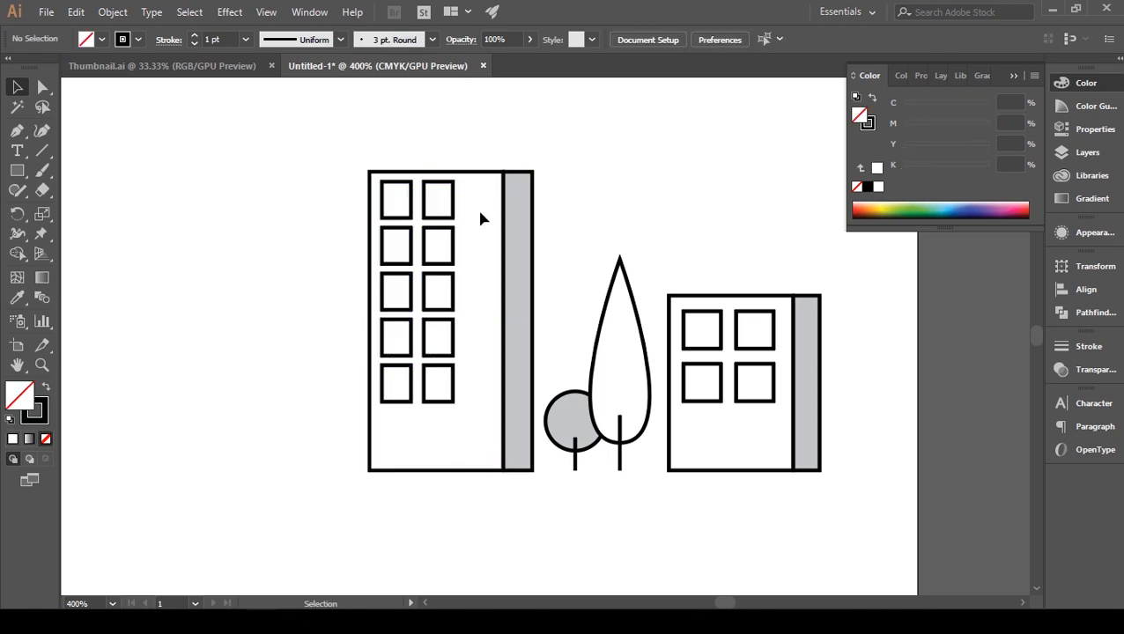
Shift the ten windows right and slightly down to even out their margins inside the narrowed front face
{"action": "left_click_drag", "start_coordinate": [385, 367], "coordinate": [404, 366]}
{"action": "left_click", "coordinate": [427, 450], "text": "shift"}
{"action": "key", "text": "Right"}
{"action": "key", "text": "Right"}
{"action": "key", "text": "Down"}
{"action": "key", "text": "Down"}
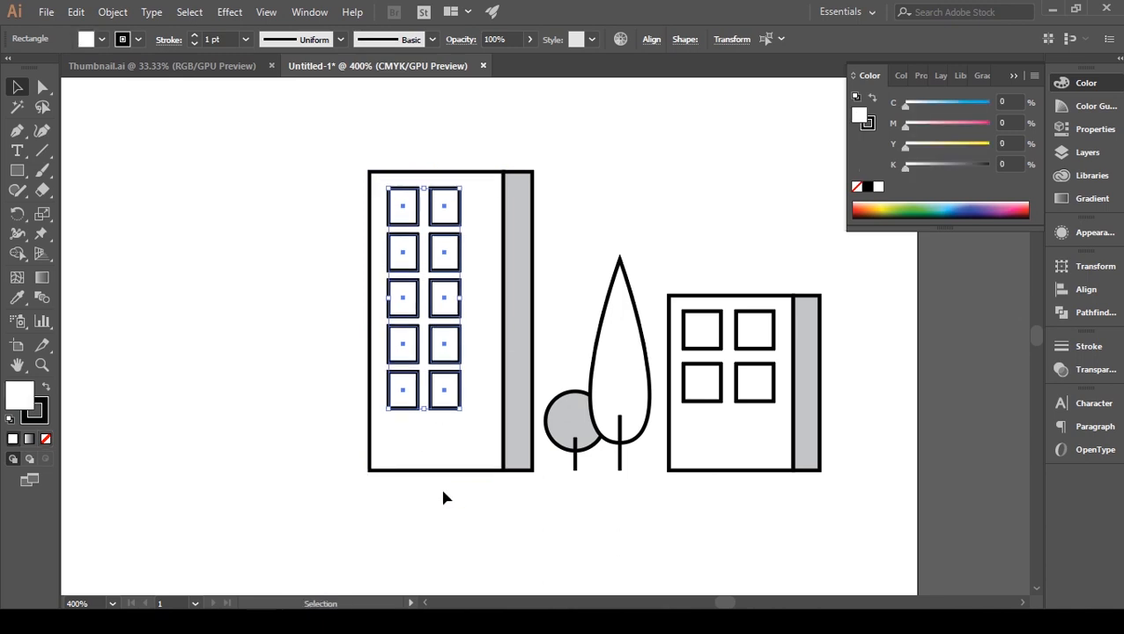
{"action": "key", "text": "Right"}
{"action": "key", "text": "Right"}
{"action": "key", "text": "Right"}
{"action": "left_click", "coordinate": [352, 263]}
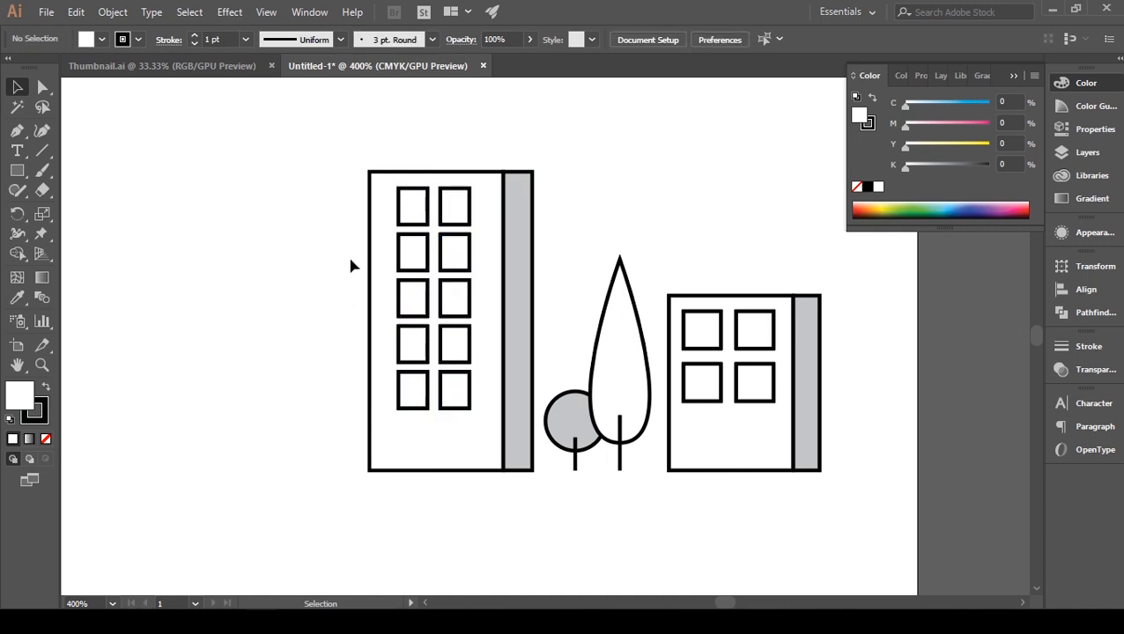
Bring the front face's left edge slightly closer to the window columns
{"action": "left_click", "coordinate": [375, 322]}
{"action": "left_click_drag", "start_coordinate": [374, 322], "coordinate": [379, 321]}
{"action": "left_click", "coordinate": [359, 330]}
{"action": "key", "text": "space"}
{"action": "mouse_move", "coordinate": [324, 296]}
{"action": "left_mouse_down"}
{"action": "mouse_move", "coordinate": [341, 282]}
{"action": "mouse_move", "coordinate": [331, 294]}
{"action": "left_mouse_up"}
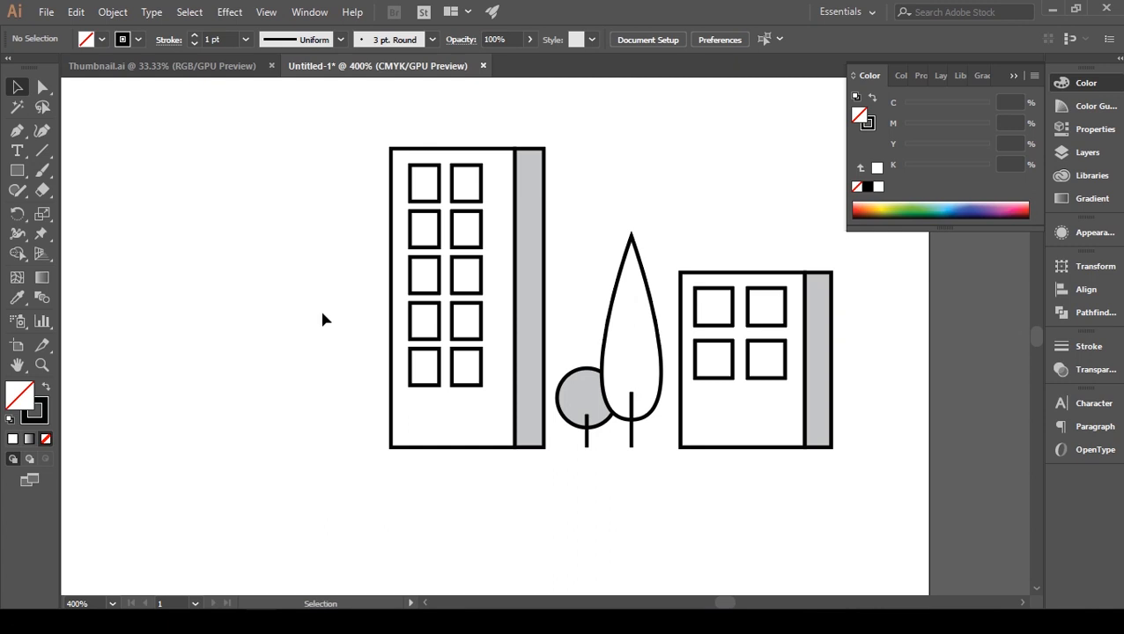
Draw a fully rounded pill shape about 14 pt wide and 28 pt tall left of the tall building
{"action": "left_click_drag", "start_coordinate": [17, 170], "coordinate": [76, 190]}
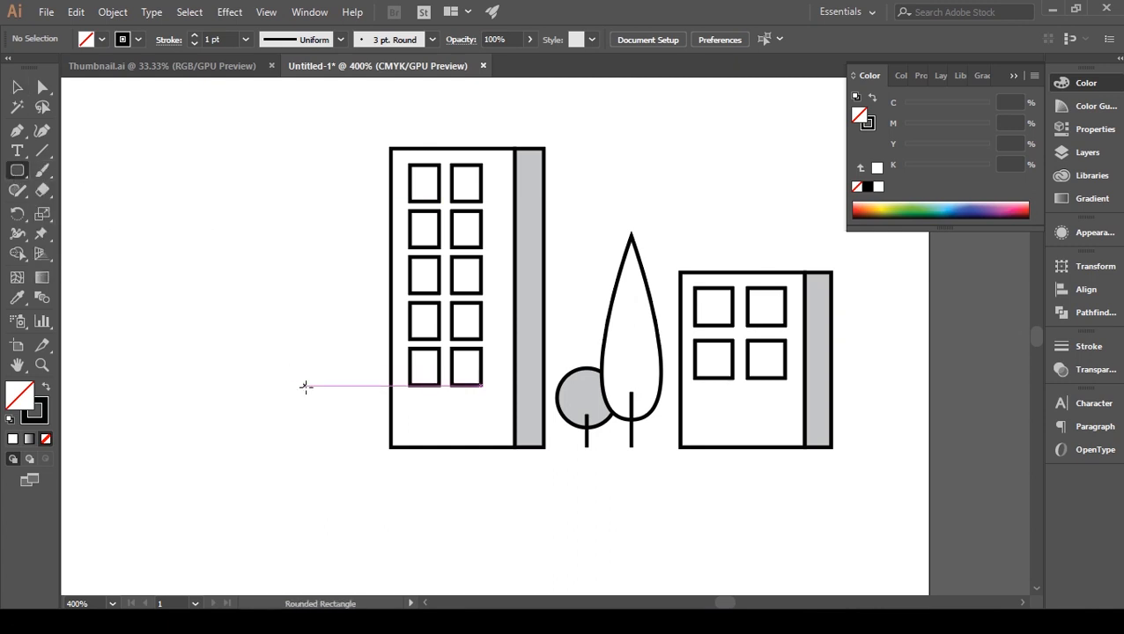
{"action": "left_click_drag", "start_coordinate": [16, 170], "coordinate": [63, 167]}
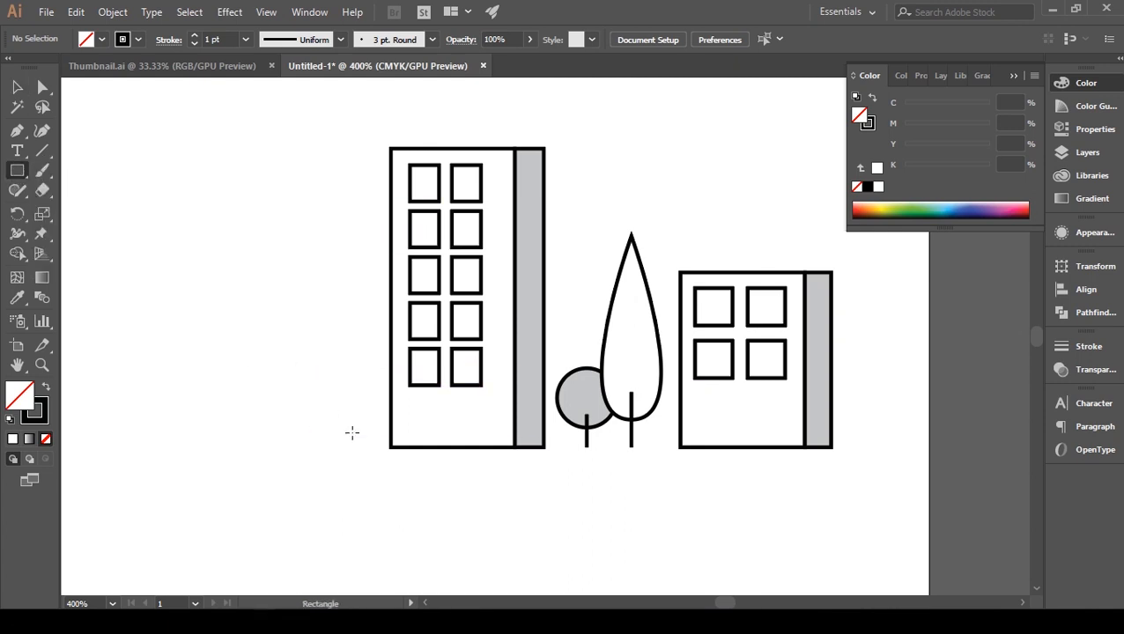
{"action": "mouse_move", "coordinate": [370, 448]}
{"action": "left_mouse_down"}
{"action": "mouse_move", "coordinate": [329, 389]}
{"action": "mouse_move", "coordinate": [323, 354]}
{"action": "mouse_move", "coordinate": [347, 394]}
{"action": "left_mouse_up"}
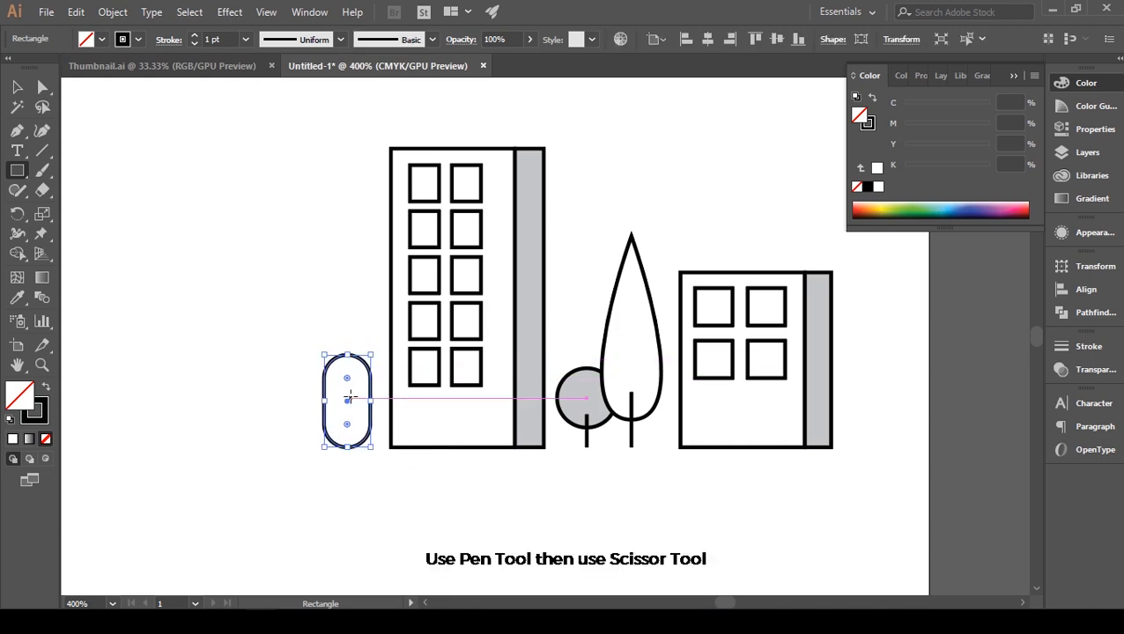
Add anchor points midway on both sides of the pill, cut the path there with Scissors and delete the lower half
{"action": "key", "text": "p"}
{"action": "left_click", "coordinate": [325, 402]}
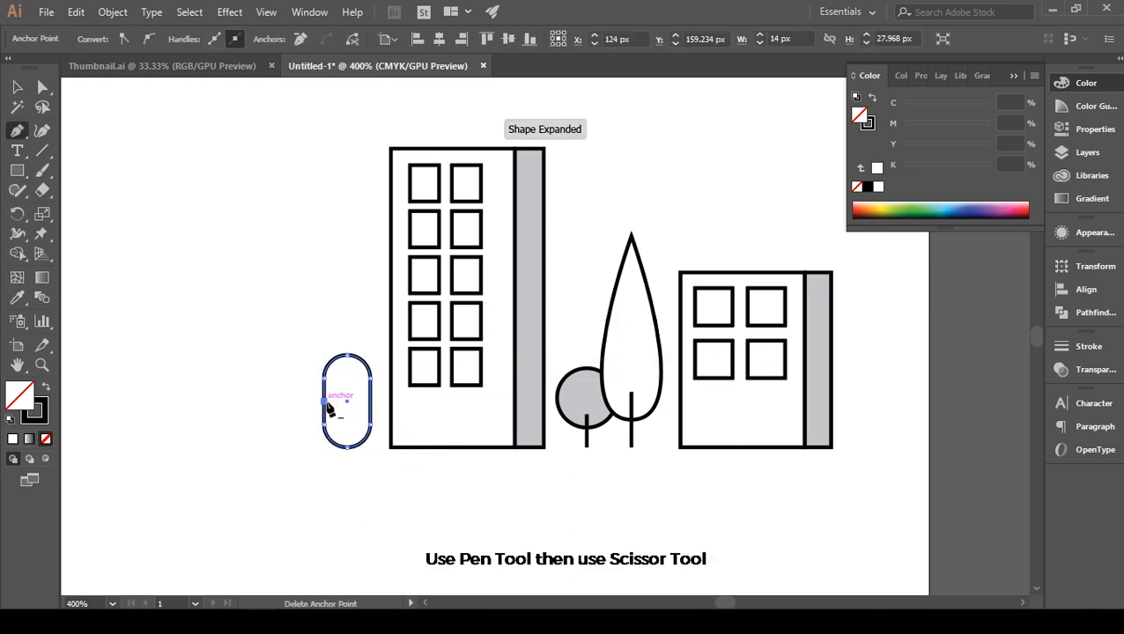
{"action": "left_click", "coordinate": [370, 401]}
{"action": "key", "text": "c"}
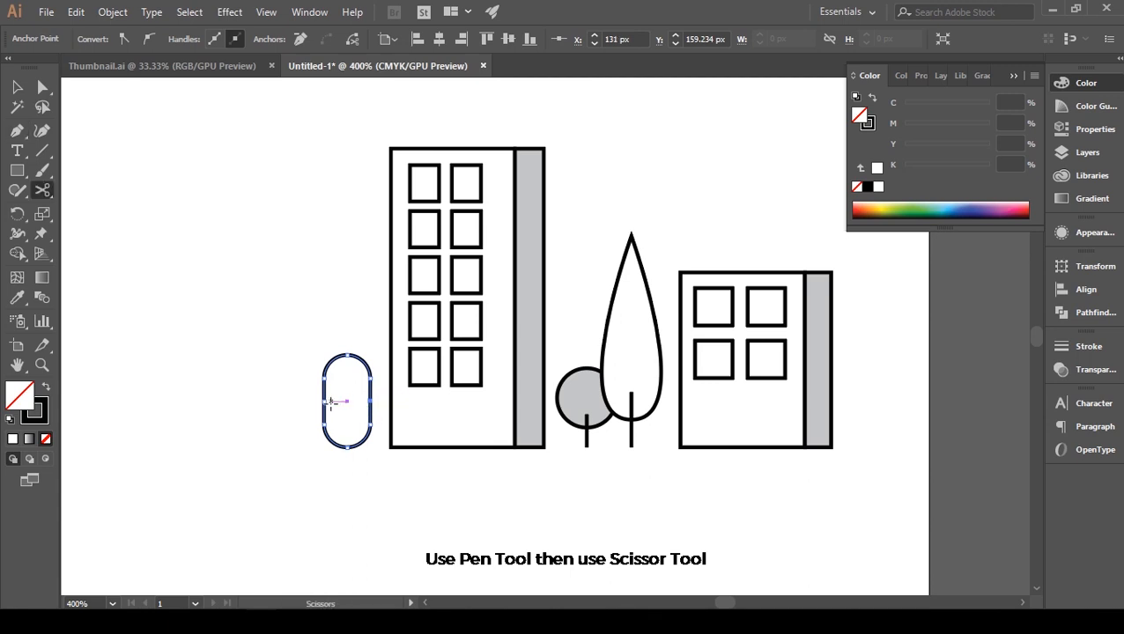
{"action": "left_click", "coordinate": [370, 402]}
{"action": "key", "text": "v"}
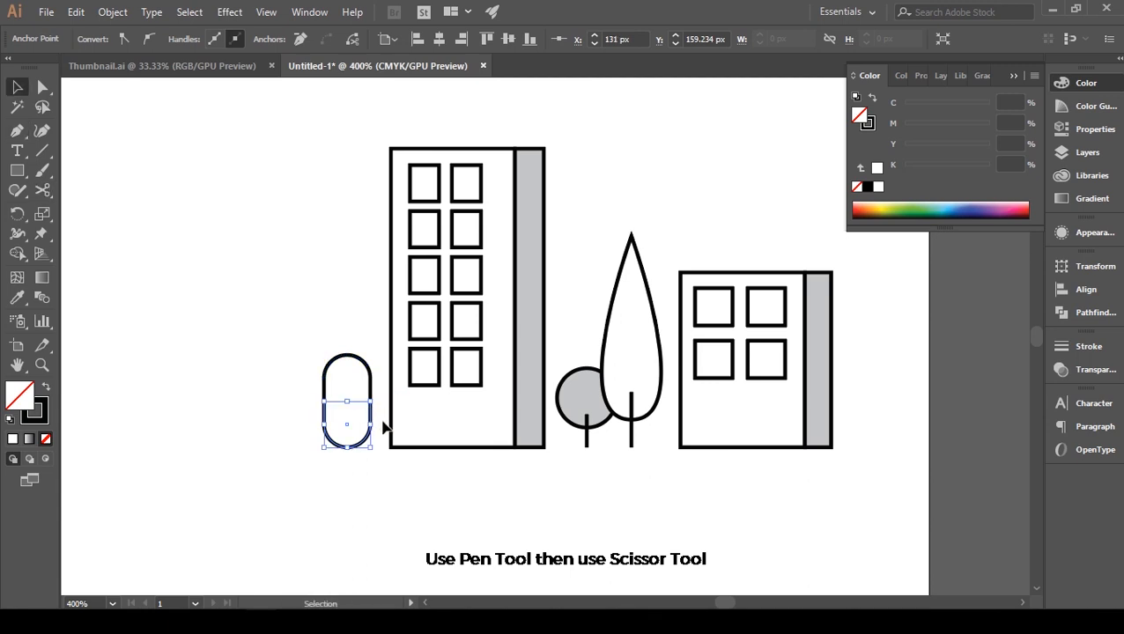
{"action": "left_click", "coordinate": [351, 467]}
{"action": "left_click", "coordinate": [347, 445]}
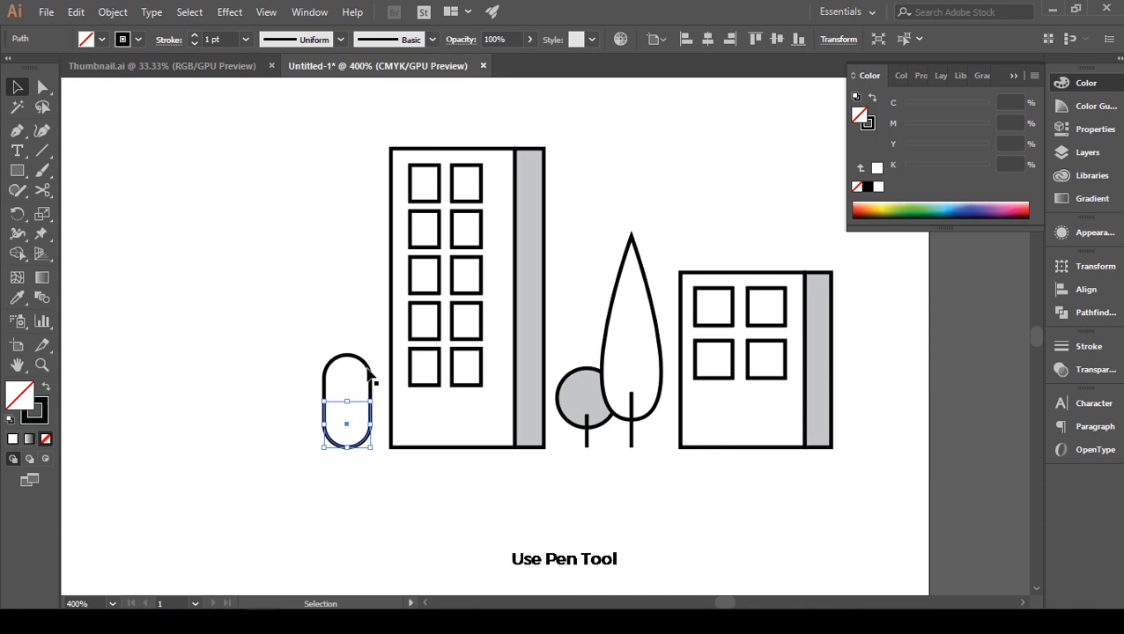
{"action": "key", "text": "Delete"}
Close the remaining arch with a straight bottom edge using the Pen tool
{"action": "key", "text": "p"}
{"action": "left_click", "coordinate": [371, 402]}
{"action": "left_click", "coordinate": [323, 402]}
{"action": "key", "text": "v"}
{"action": "left_click", "coordinate": [322, 328]}
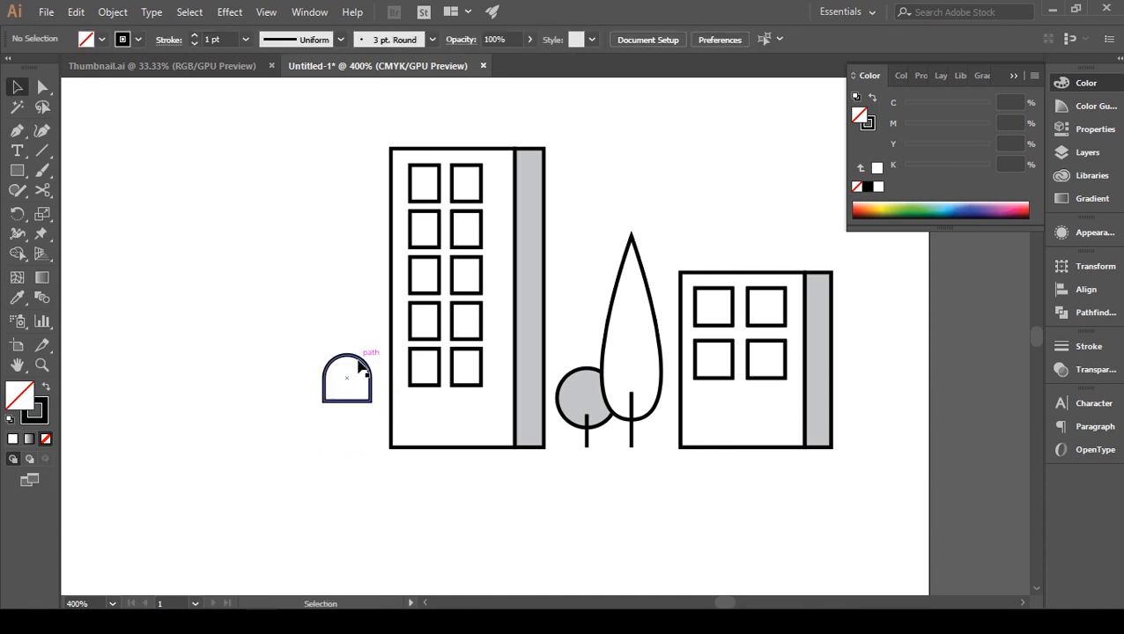
Move the arch over the tall building's lower-left corner and fill it white
{"action": "left_click_drag", "start_coordinate": [360, 368], "coordinate": [383, 417]}
{"action": "left_click", "coordinate": [879, 187]}
{"action": "left_click", "coordinate": [313, 349]}
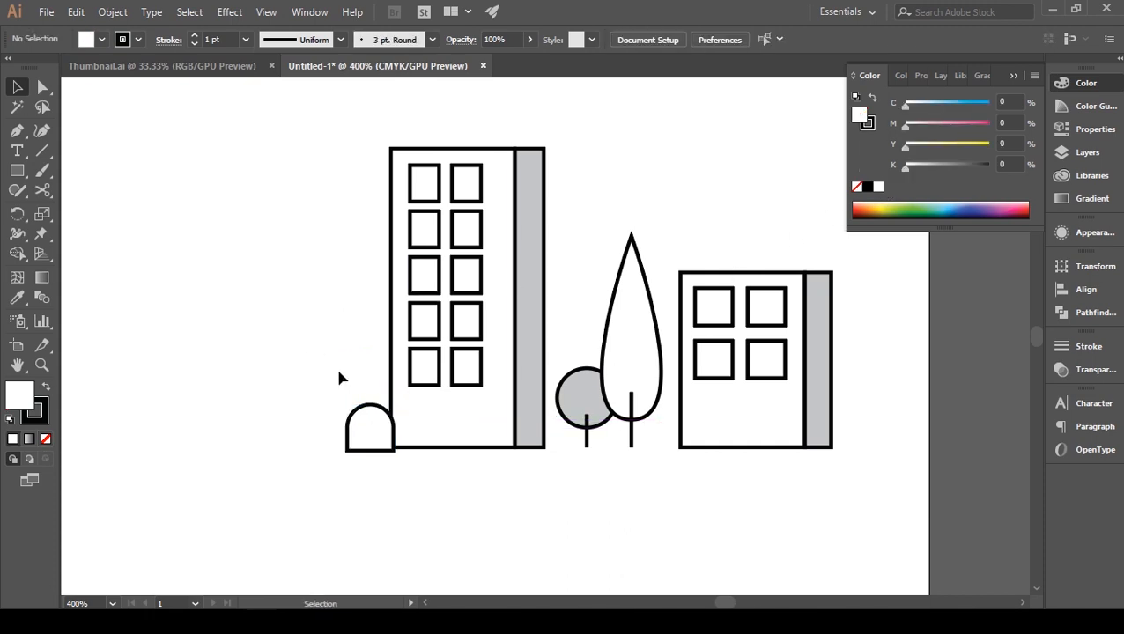
Stretch the white arch slightly taller by raising its top
{"action": "left_click", "coordinate": [366, 406]}
{"action": "left_click_drag", "start_coordinate": [371, 403], "coordinate": [371, 391]}
{"action": "left_click", "coordinate": [349, 376]}
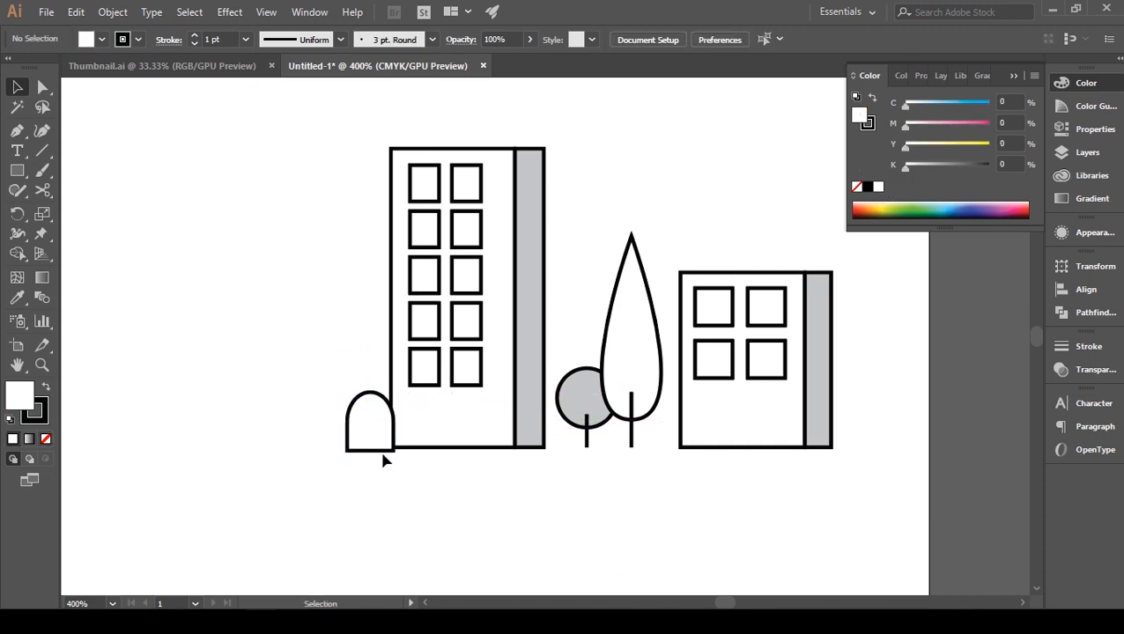
Raise the arch so its bottom edge lines up exactly with the tall building's base line
{"action": "left_click_drag", "start_coordinate": [381, 450], "coordinate": [378, 441]}
{"action": "left_click", "coordinate": [382, 467]}
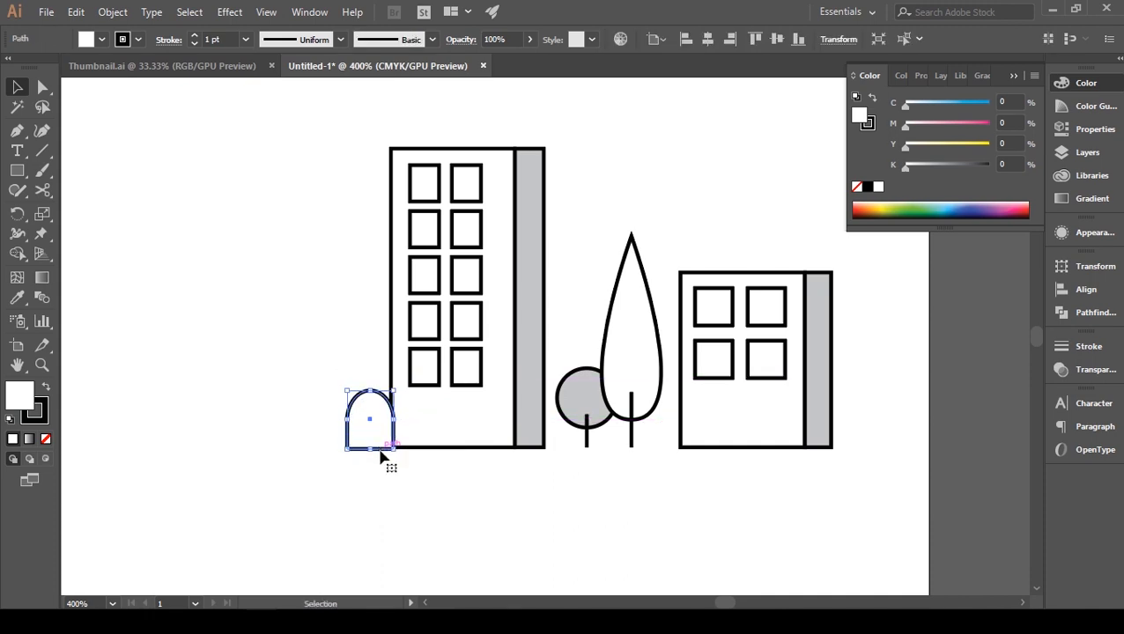
{"action": "left_click", "coordinate": [386, 459]}
{"action": "key", "text": "ctrl+plus"}
{"action": "key", "text": "ctrl+plus"}
{"action": "key", "text": "ctrl+plus"}
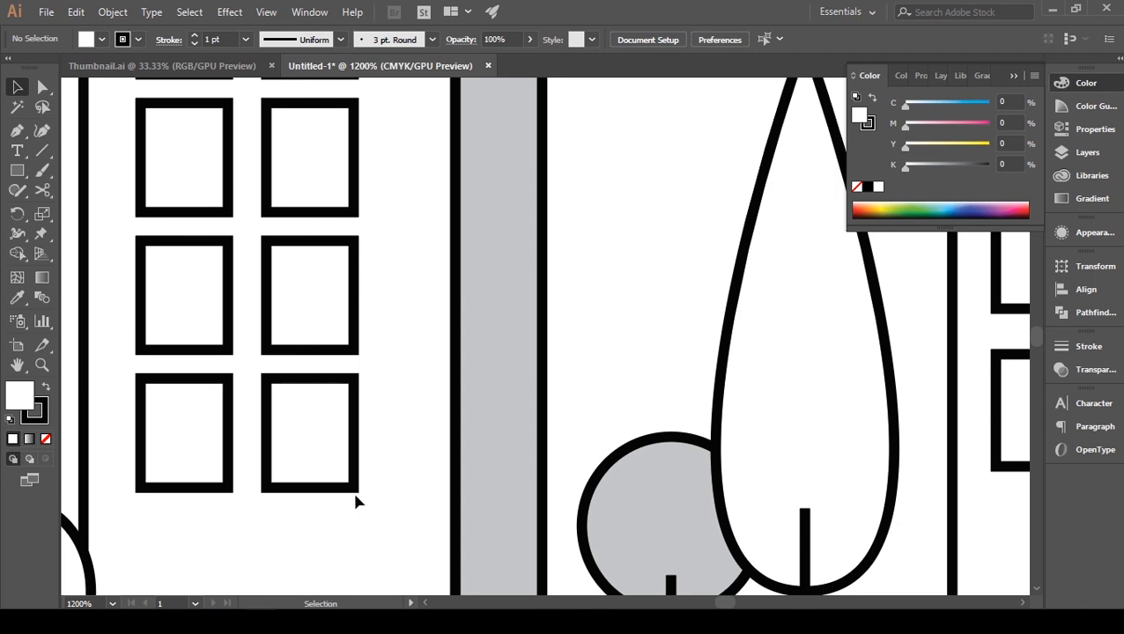
{"action": "left_click_drag", "start_coordinate": [354, 498], "coordinate": [554, 275]}
{"action": "left_click_drag", "start_coordinate": [289, 383], "coordinate": [294, 387]}
{"action": "left_click", "coordinate": [376, 509]}
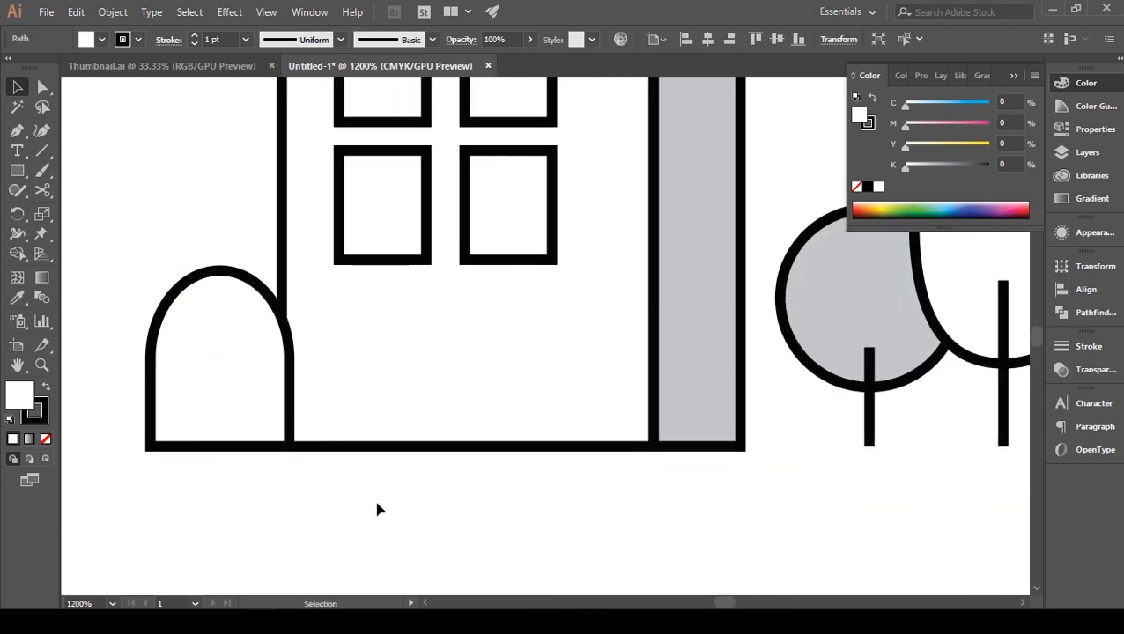
{"action": "key", "text": "ctrl+minus"}
{"action": "key", "text": "ctrl+minus"}
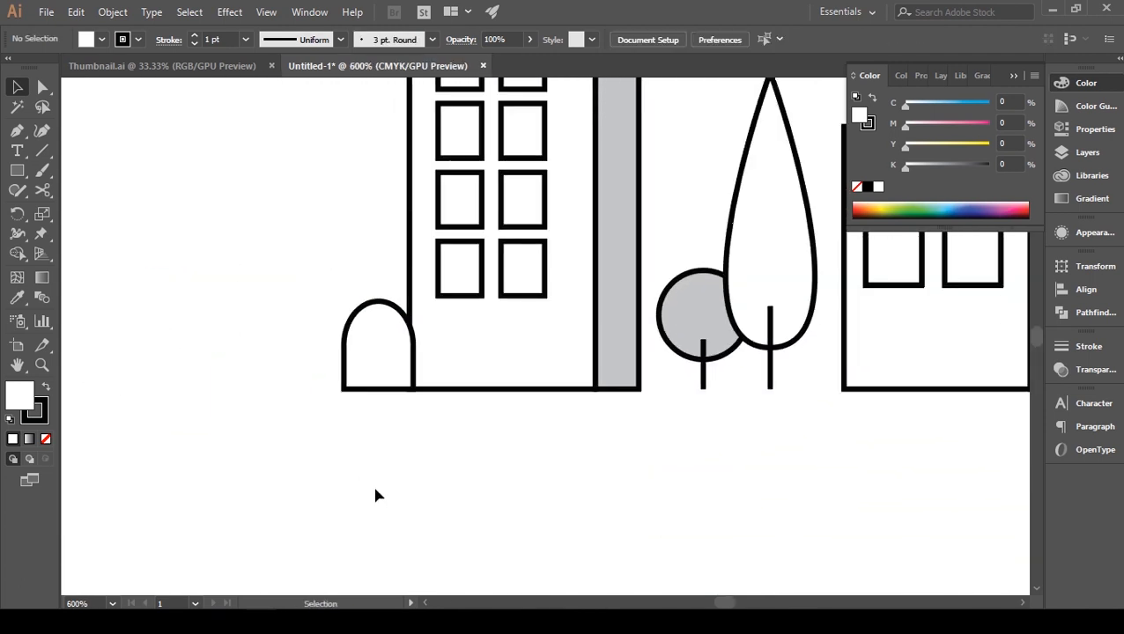
Place a smaller copy of the arch against its right side on the base line
{"action": "left_click_drag", "start_coordinate": [376, 494], "coordinate": [395, 515]}
{"action": "left_click", "coordinate": [430, 388]}
{"action": "key", "text": "a"}
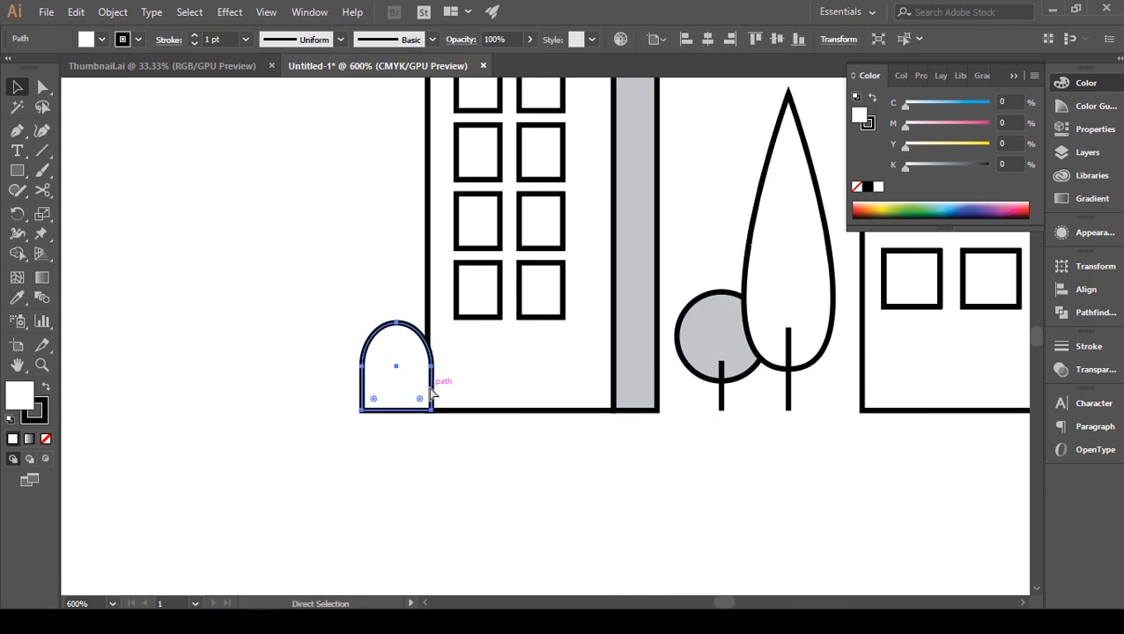
{"action": "key", "text": "v"}
{"action": "left_click_drag", "start_coordinate": [489, 393], "coordinate": [500, 381]}
{"action": "left_click_drag", "start_coordinate": [499, 328], "coordinate": [476, 369]}
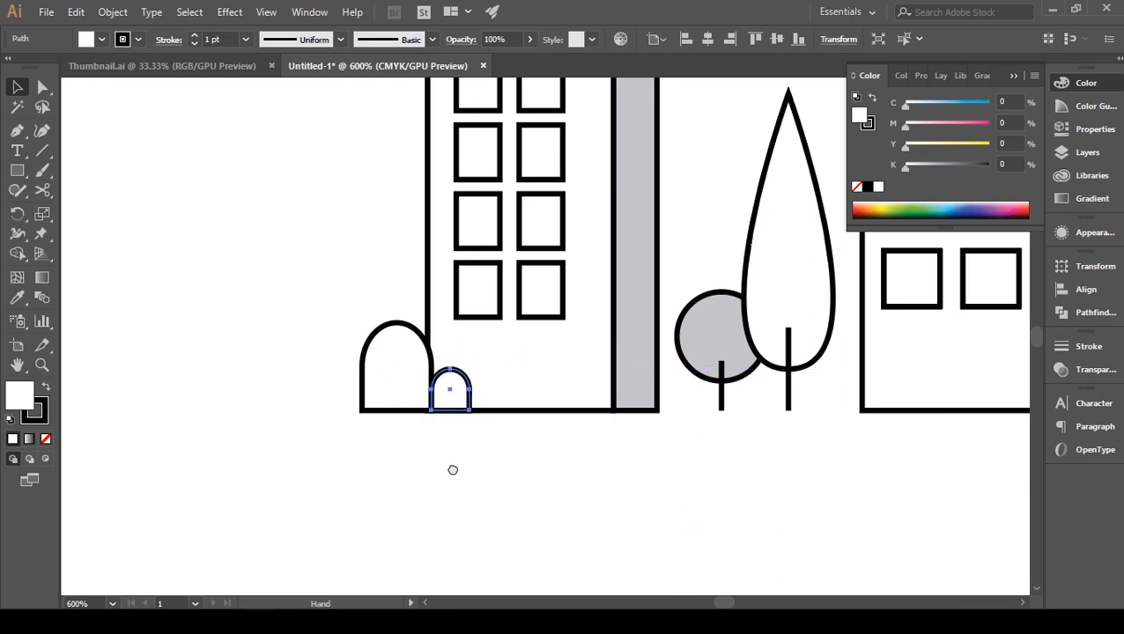
Duplicate the small arch onto the large arch's left side at the same base level
{"action": "left_click_drag", "start_coordinate": [453, 469], "coordinate": [529, 484]}
{"action": "left_click_drag", "start_coordinate": [521, 409], "coordinate": [420, 411]}
{"action": "left_click", "coordinate": [459, 449]}
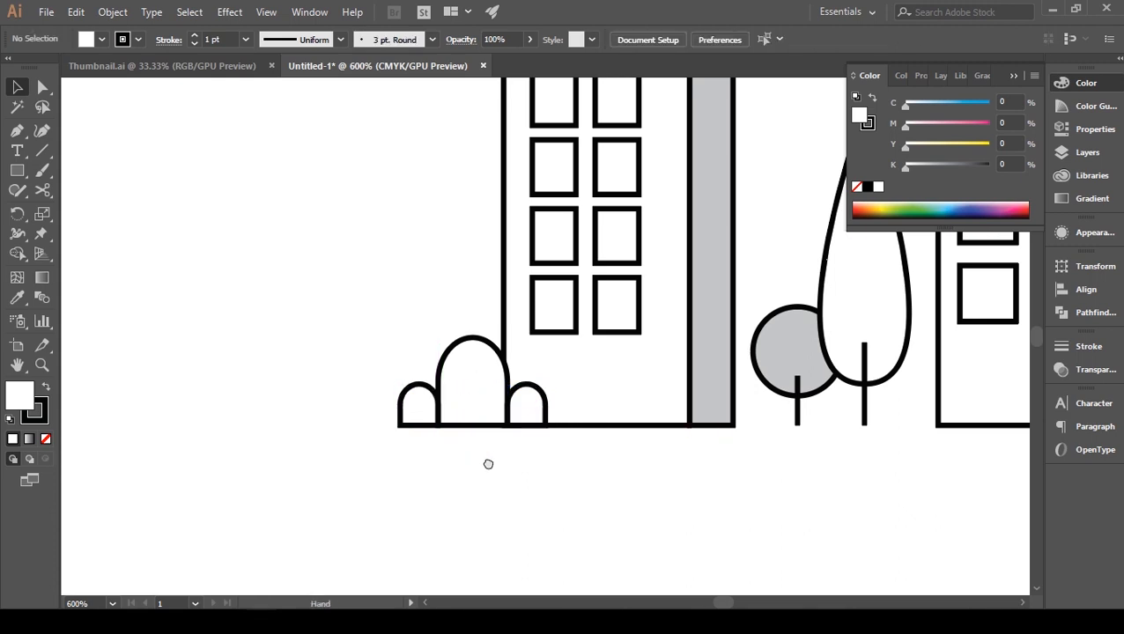
Fill the large middle arch with the light gray sampled from the circular tree crown
{"action": "left_click_drag", "start_coordinate": [489, 456], "coordinate": [468, 485]}
{"action": "left_click", "coordinate": [432, 383]}
{"action": "left_click_drag", "start_coordinate": [433, 381], "coordinate": [409, 397]}
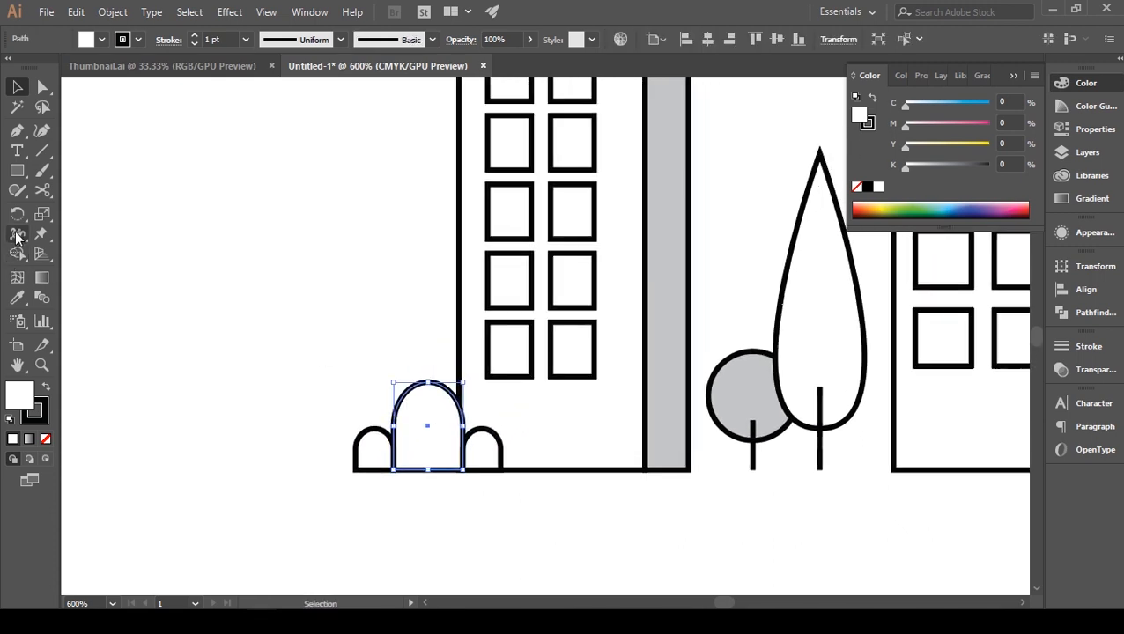
{"action": "left_click", "coordinate": [710, 379]}
{"action": "left_click", "coordinate": [17, 86]}
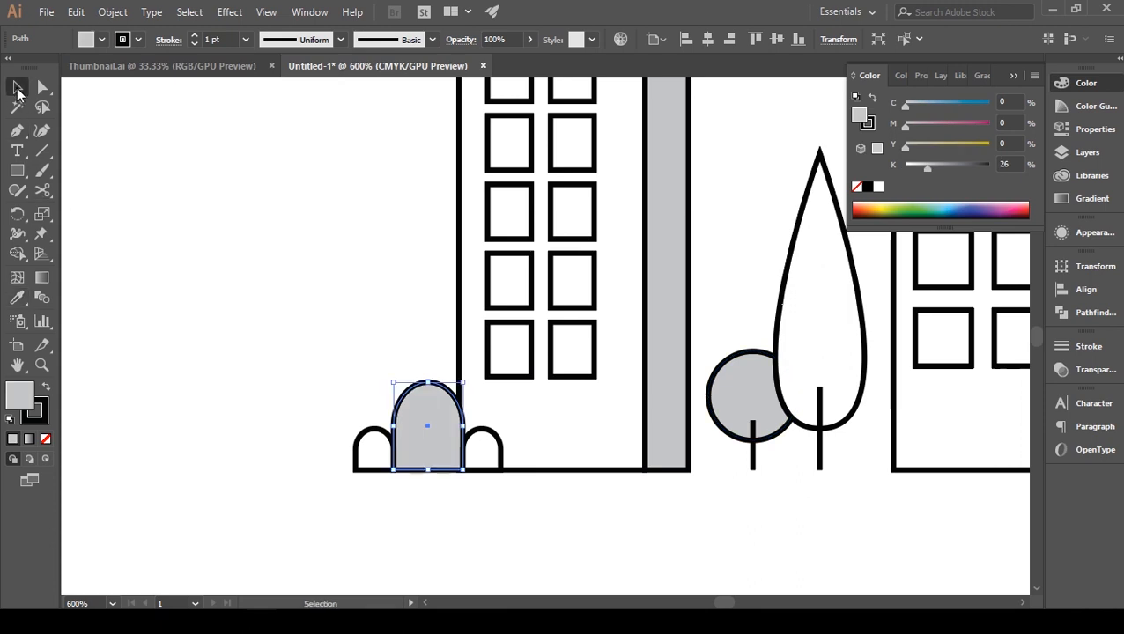
{"action": "left_click", "coordinate": [256, 236]}
Draw a thin light gray rectangle on top of the tall building and lower it to meet the roof line
{"action": "key", "text": "ctrl+minus"}
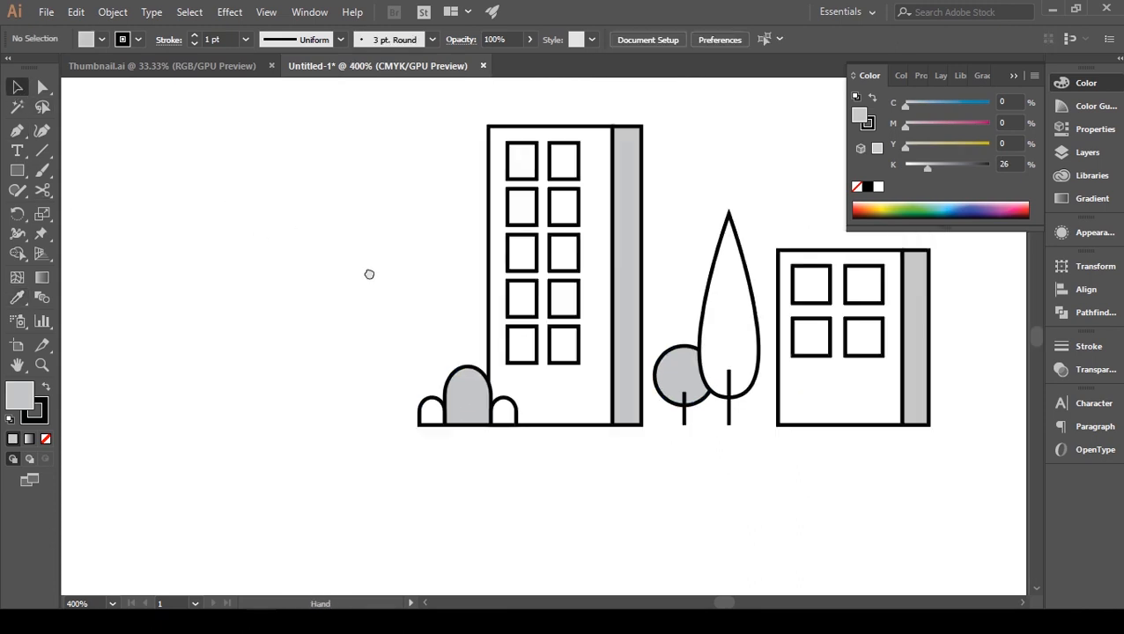
{"action": "left_click_drag", "start_coordinate": [369, 270], "coordinate": [330, 365]}
{"action": "left_click", "coordinate": [17, 170]}
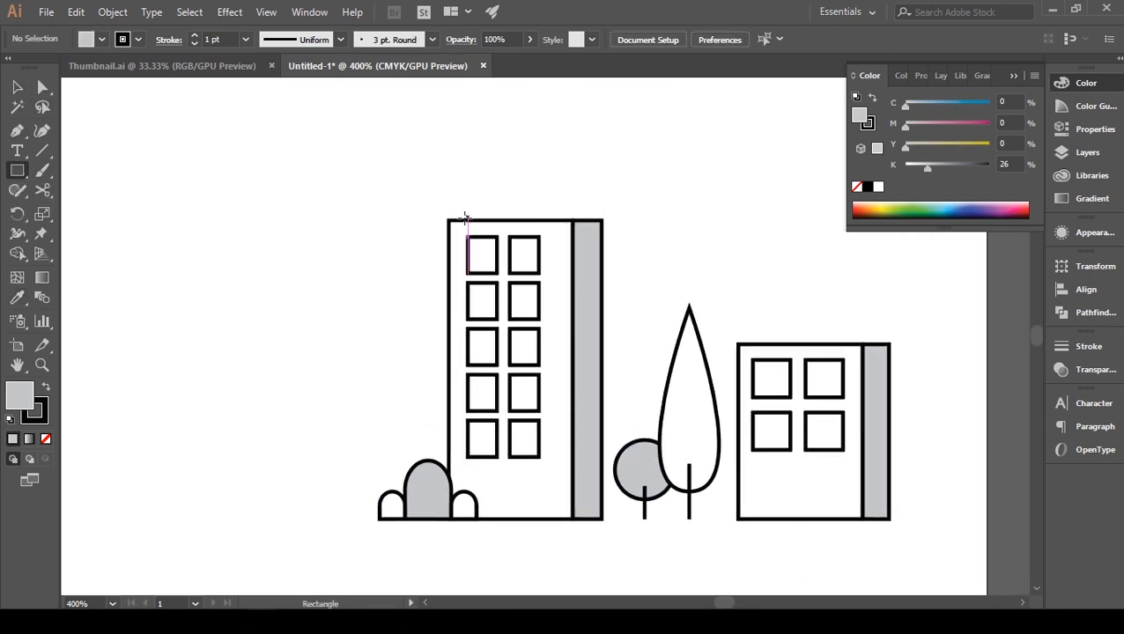
{"action": "mouse_move", "coordinate": [467, 217]}
{"action": "left_mouse_down"}
{"action": "mouse_move", "coordinate": [500, 201]}
{"action": "mouse_move", "coordinate": [565, 203]}
{"action": "left_mouse_up"}
{"action": "key", "text": "b"}
{"action": "key", "text": "v"}
{"action": "left_click", "coordinate": [603, 168]}
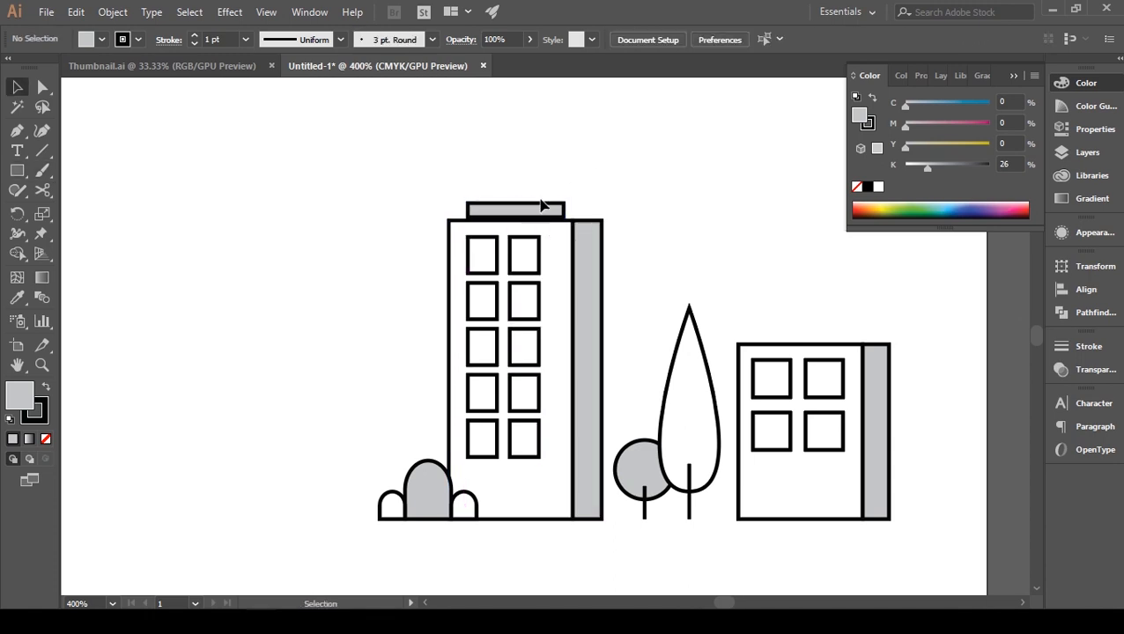
{"action": "left_click_drag", "start_coordinate": [543, 212], "coordinate": [518, 223]}
{"action": "left_click", "coordinate": [535, 184]}
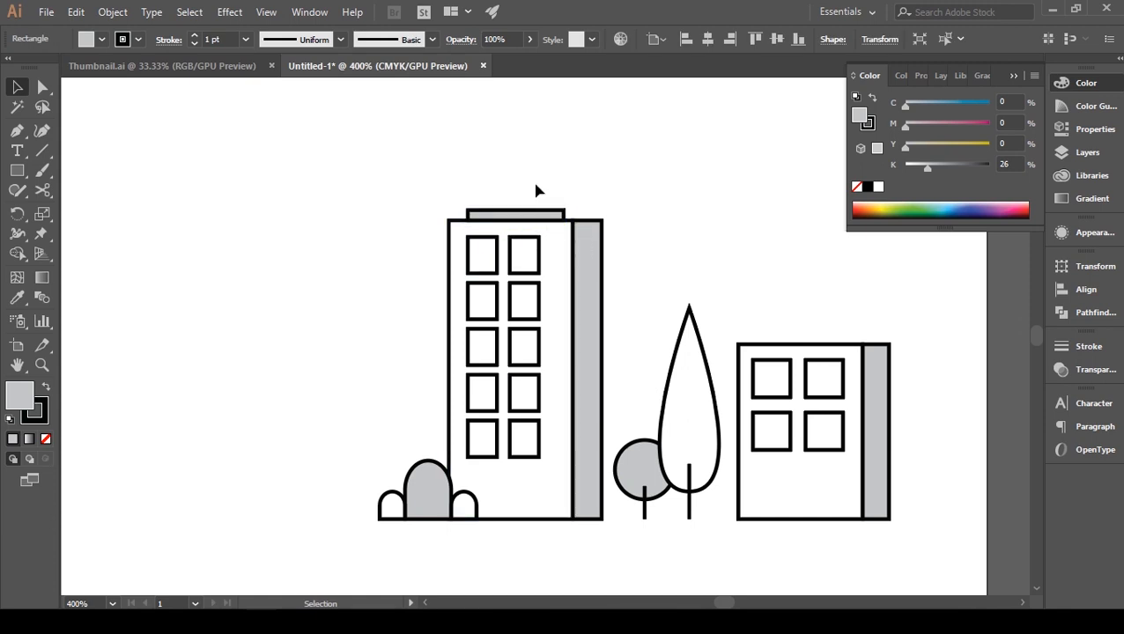
Shorten the gray rectangle on the tall building's roof from its right end
{"action": "left_click", "coordinate": [543, 212]}
{"action": "mouse_move", "coordinate": [566, 213]}
{"action": "left_mouse_down"}
{"action": "mouse_move", "coordinate": [574, 208]}
{"action": "mouse_move", "coordinate": [553, 213]}
{"action": "left_mouse_up"}
{"action": "left_click", "coordinate": [572, 191]}
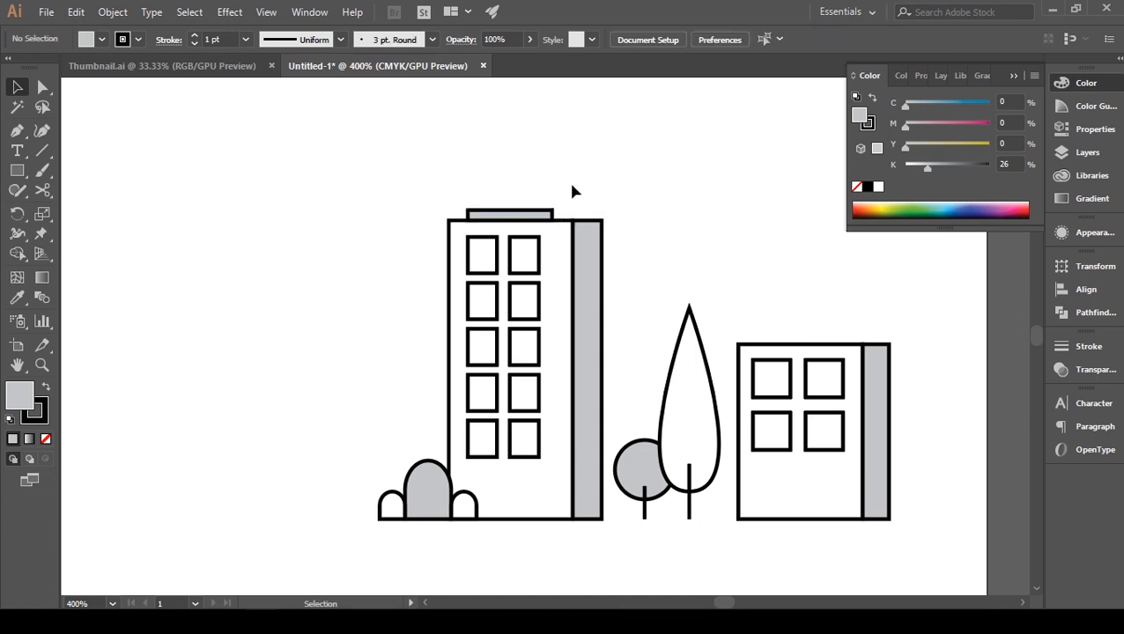
Replace the roof rectangle's gray fill by sampling the unfilled, black-outlined look of the tall building's front
{"action": "scroll", "coordinate": [568, 198], "scroll_direction": "up", "scroll_amount": 1}
{"action": "left_click", "coordinate": [535, 238]}
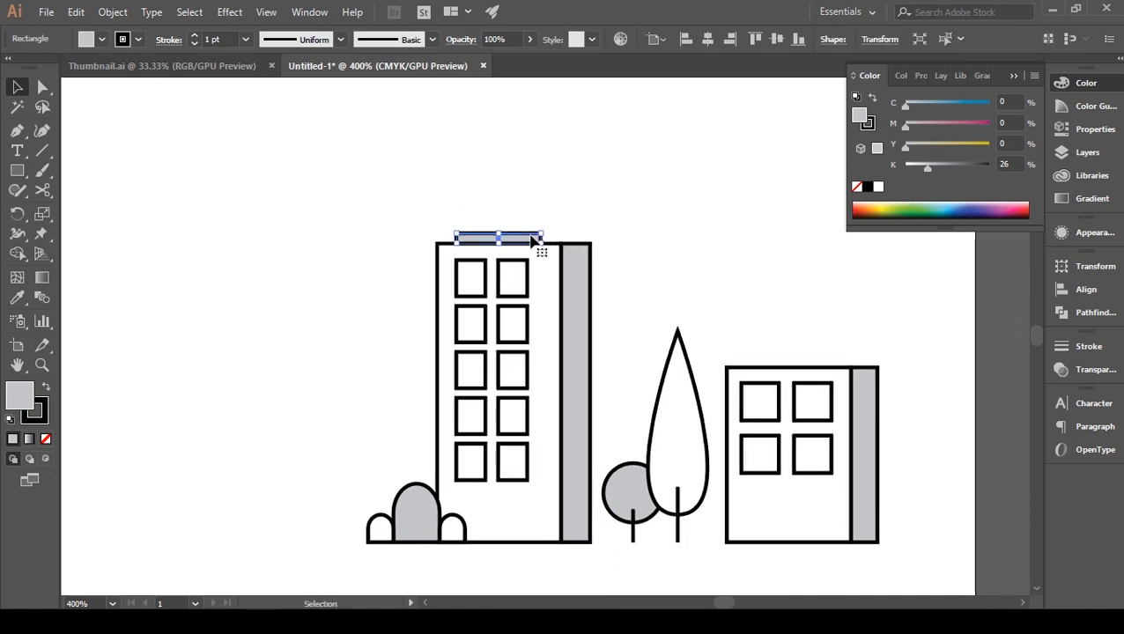
{"action": "left_click", "coordinate": [17, 298]}
{"action": "left_click", "coordinate": [547, 271]}
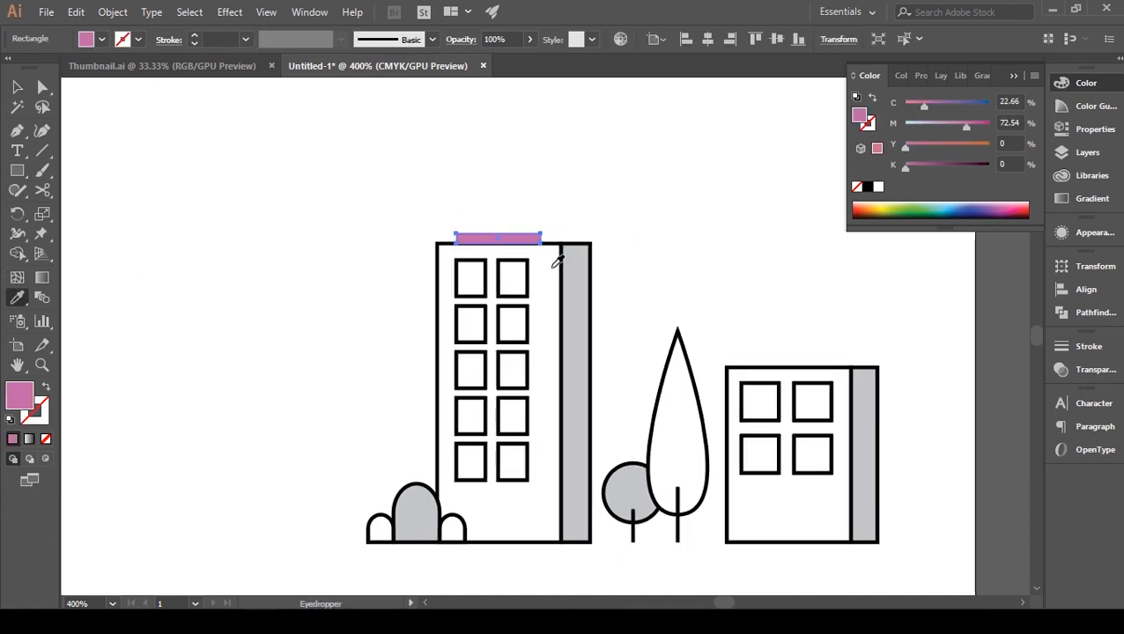
{"action": "left_click", "coordinate": [551, 287]}
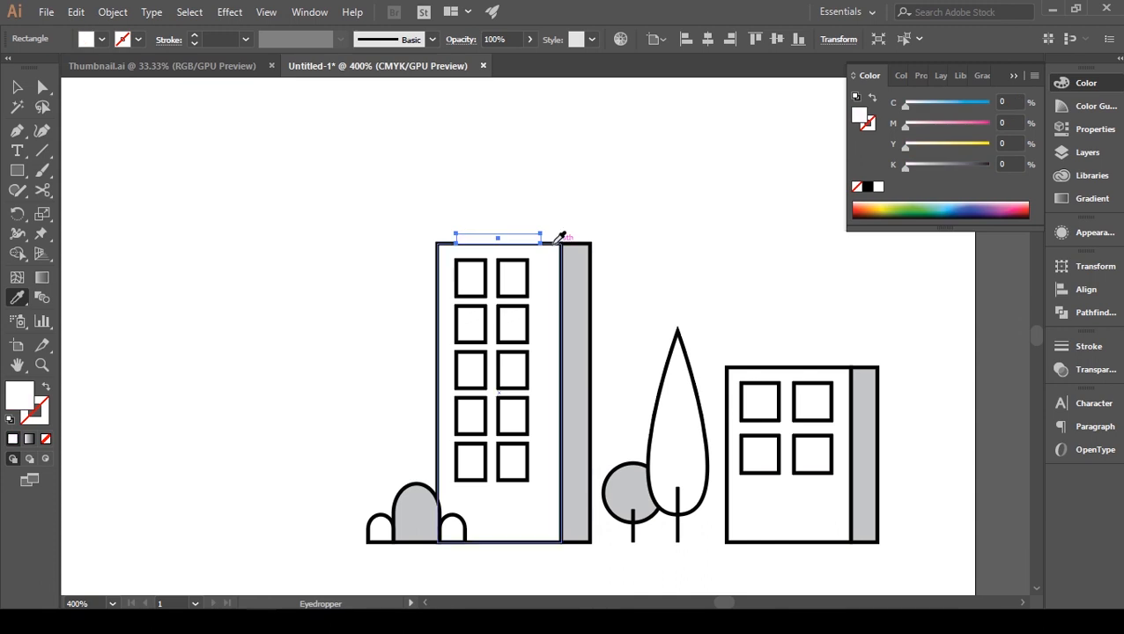
{"action": "left_click", "coordinate": [561, 243]}
{"action": "key", "text": "v"}
{"action": "left_click", "coordinate": [565, 226]}
{"action": "left_click", "coordinate": [561, 251]}
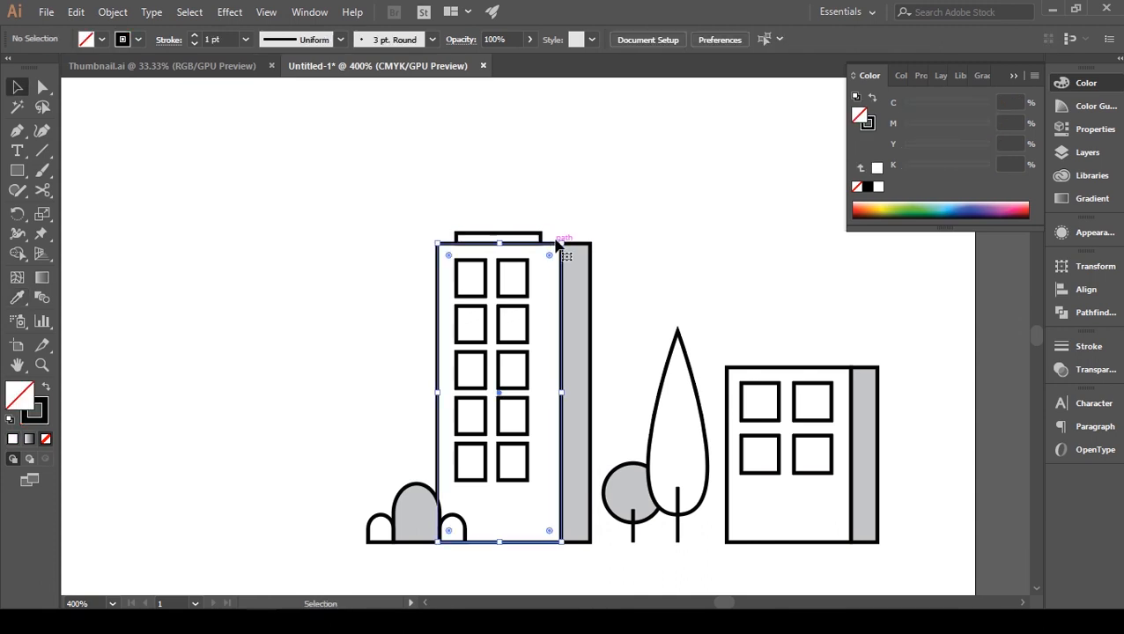
{"action": "left_click", "coordinate": [604, 212]}
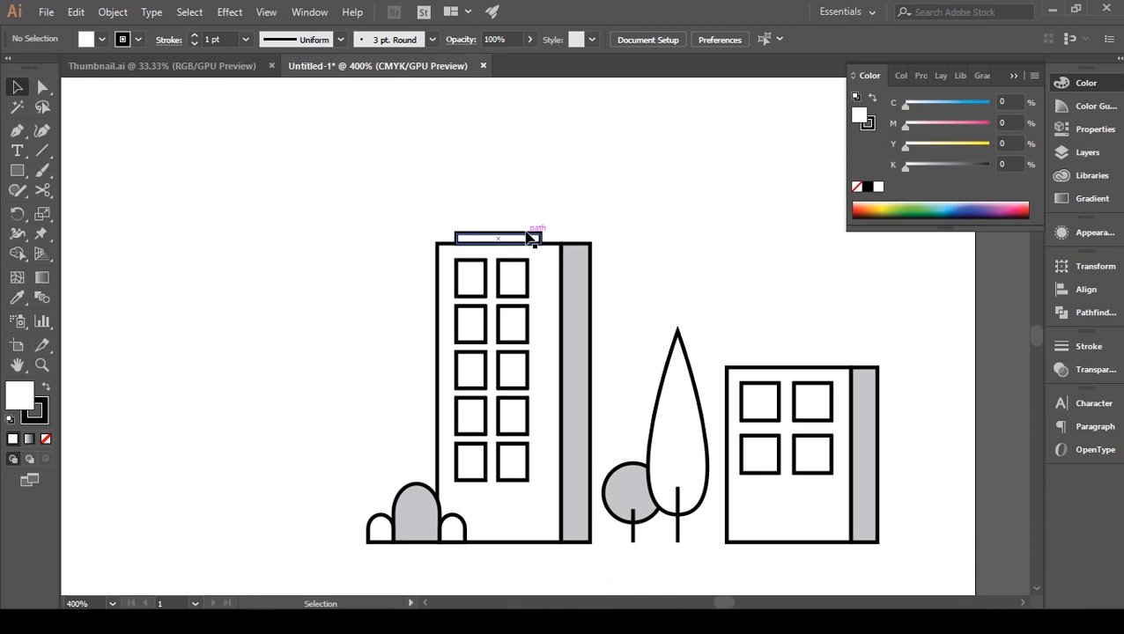
{"action": "right_click", "coordinate": [528, 235]}
{"action": "left_click", "coordinate": [514, 201]}
{"action": "left_click", "coordinate": [527, 237]}
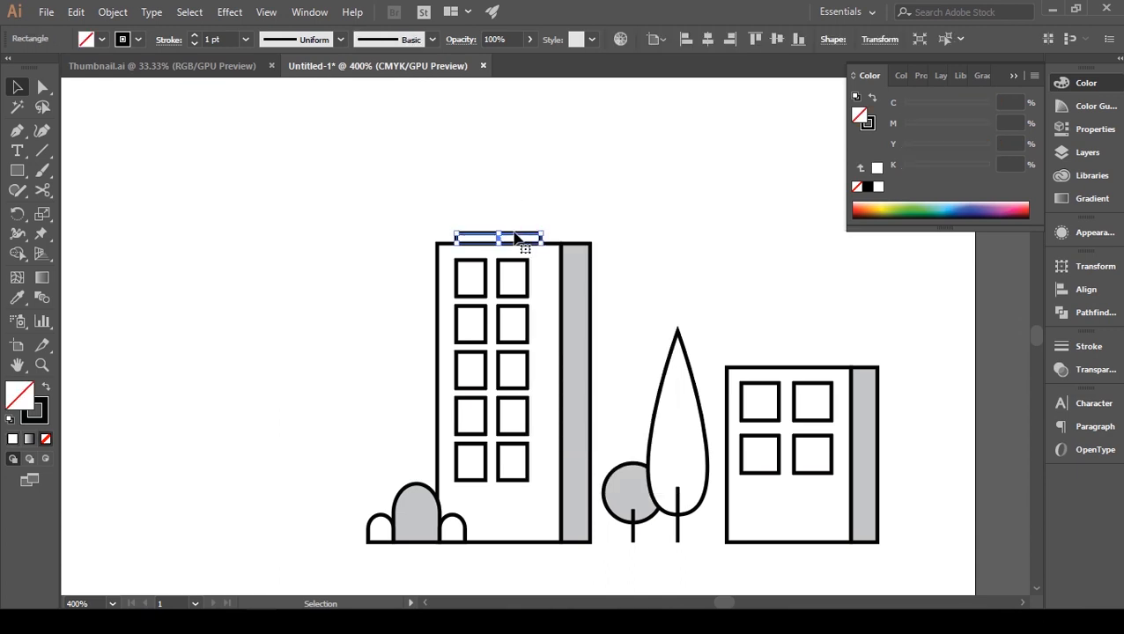
Duplicate the roof rectangle as a narrow segment at its right end and fill it with the gray sampled from the building's shaded side
{"action": "left_click", "coordinate": [562, 190]}
{"action": "key", "text": "ctrl+plus"}
{"action": "key", "text": "ctrl+plus"}
{"action": "left_click_drag", "start_coordinate": [580, 191], "coordinate": [566, 281]}
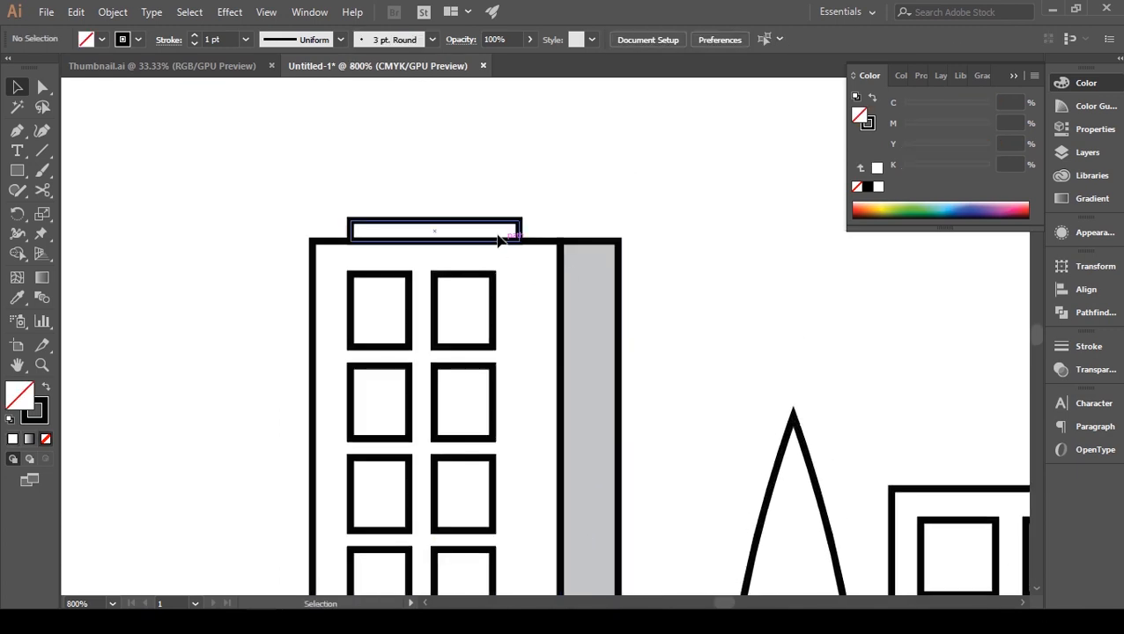
{"action": "left_click", "coordinate": [493, 226]}
{"action": "left_click_drag", "start_coordinate": [350, 231], "coordinate": [550, 230]}
{"action": "key", "text": "i"}
{"action": "left_click", "coordinate": [608, 250]}
{"action": "key", "text": "v"}
{"action": "left_click", "coordinate": [639, 184]}
{"action": "left_click_drag", "start_coordinate": [640, 183], "coordinate": [675, 210]}
Align the gray roof segment with the right edge of the building front and extend the unfilled roof rectangle to meet it
{"action": "key", "text": "ctrl+minus"}
{"action": "key", "text": "ctrl+minus"}
{"action": "left_click_drag", "start_coordinate": [678, 355], "coordinate": [704, 287]}
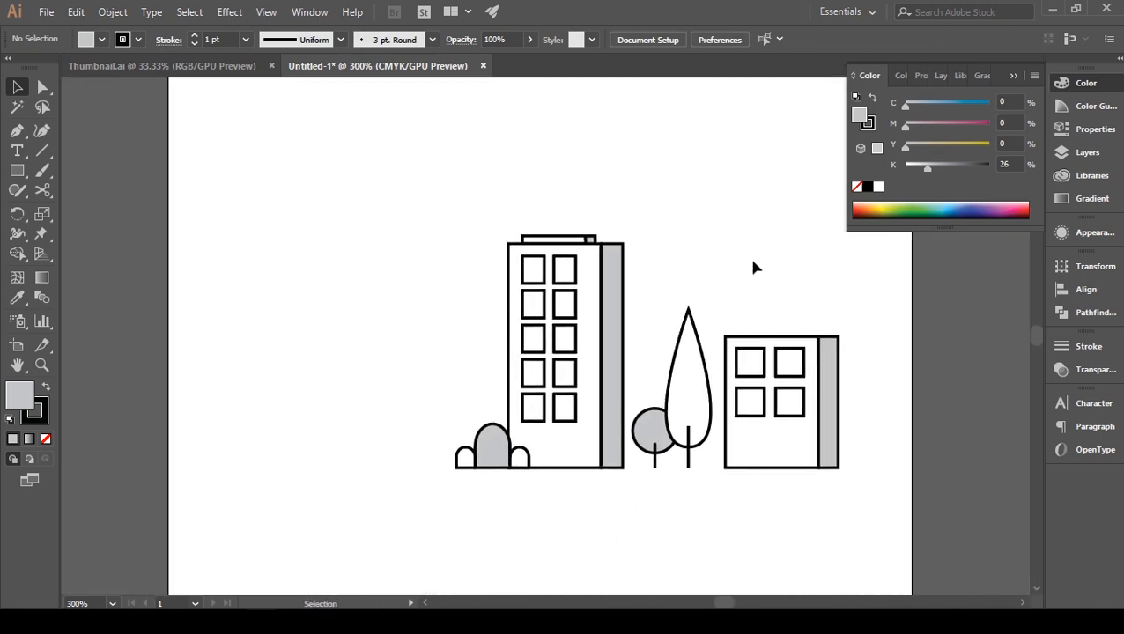
{"action": "key", "text": "ctrl+plus"}
{"action": "key", "text": "ctrl+plus"}
{"action": "scroll", "coordinate": [731, 261], "scroll_direction": "up", "scroll_amount": 1}
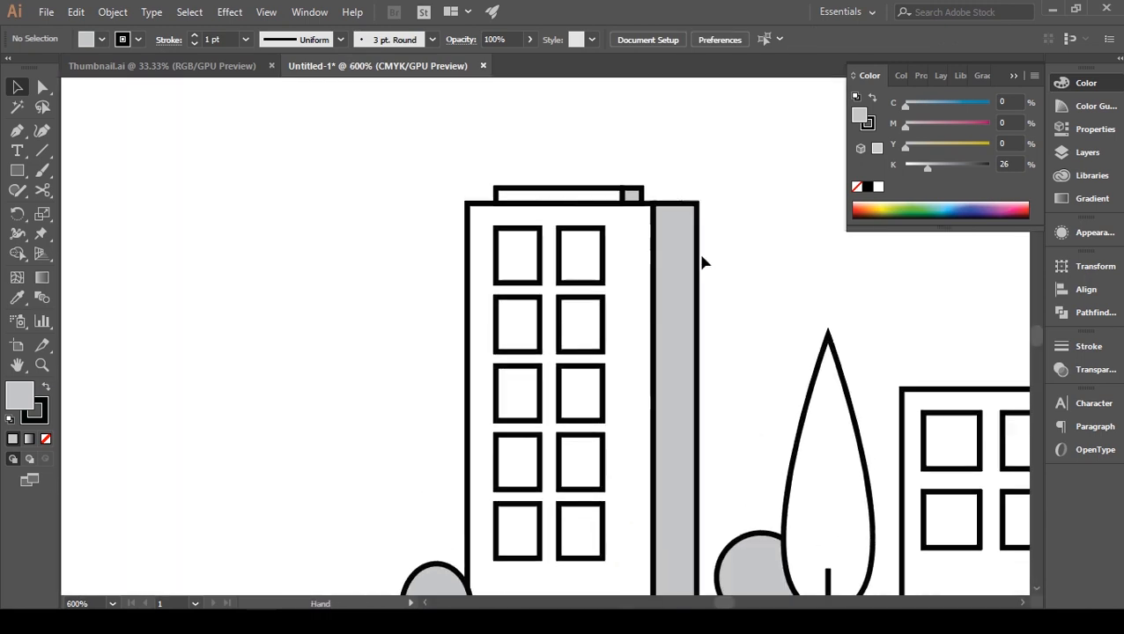
{"action": "left_click", "coordinate": [634, 196]}
{"action": "key", "text": "ctrl+plus"}
{"action": "mouse_move", "coordinate": [560, 338]}
{"action": "left_mouse_down"}
{"action": "mouse_move", "coordinate": [575, 338]}
{"action": "mouse_move", "coordinate": [544, 339]}
{"action": "left_mouse_up"}
{"action": "left_click", "coordinate": [534, 345]}
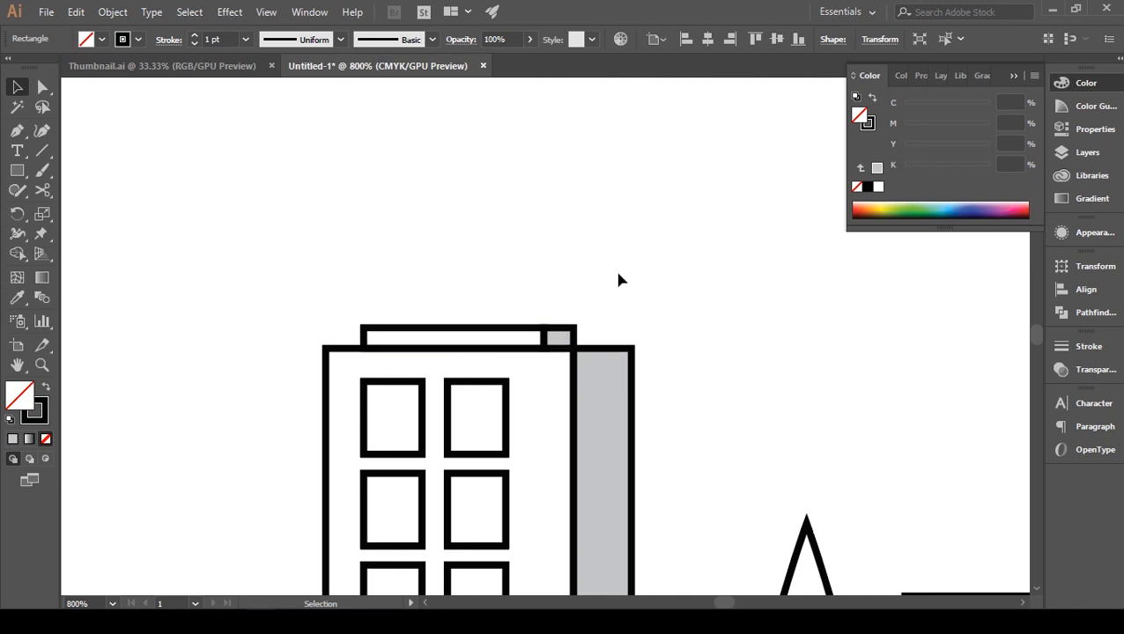
{"action": "left_click", "coordinate": [619, 281]}
Draw an unfilled, black-outlined rectangle as a third building left of the arched bushes, standing on the shared base line
{"action": "key", "text": "ctrl+minus"}
{"action": "key", "text": "ctrl+minus"}
{"action": "key", "text": "ctrl+minus"}
{"action": "left_click_drag", "start_coordinate": [666, 364], "coordinate": [761, 309]}
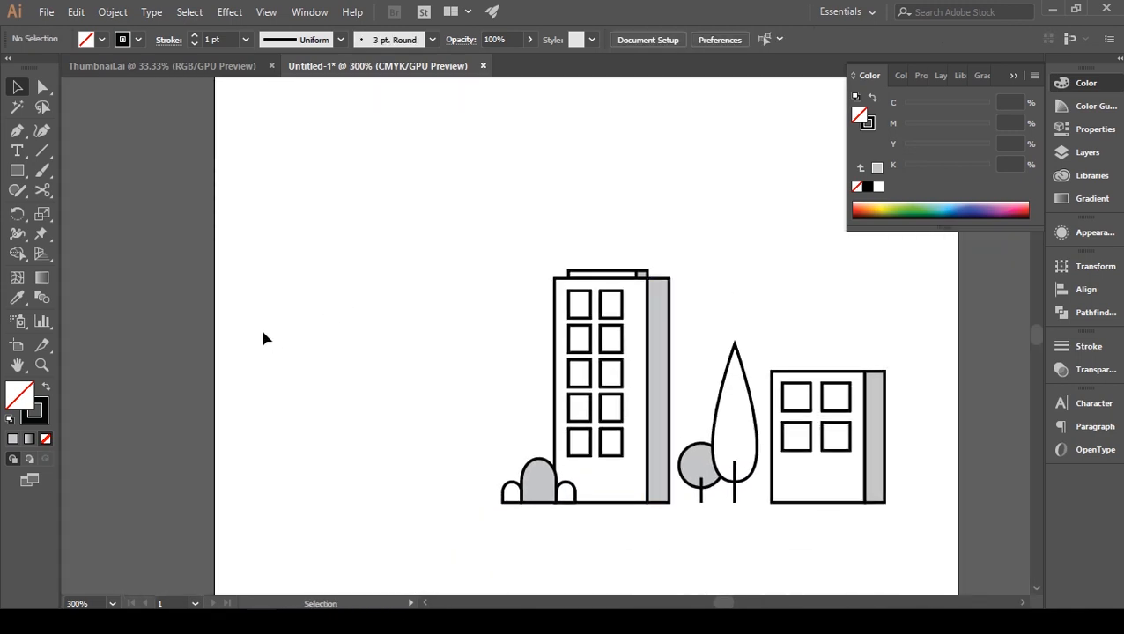
{"action": "key", "text": "m"}
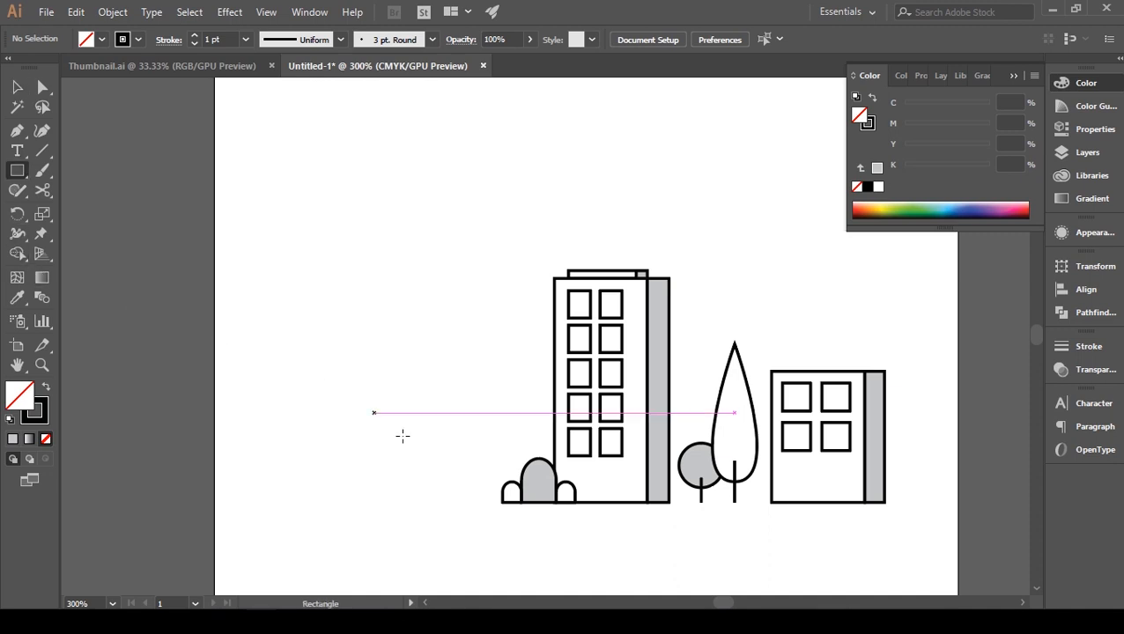
{"action": "mouse_move", "coordinate": [488, 502]}
{"action": "left_mouse_down"}
{"action": "mouse_move", "coordinate": [420, 336]}
{"action": "mouse_move", "coordinate": [399, 330]}
{"action": "left_mouse_up"}
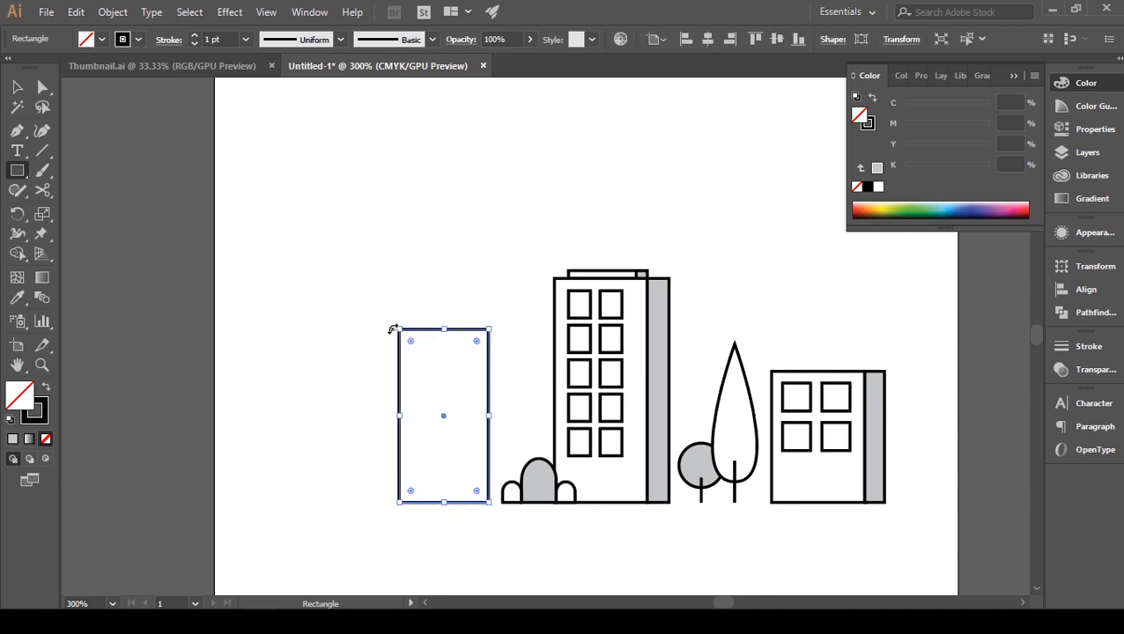
Draw a square window near the new building's upper left corner and duplicate it into two rows of two
{"action": "left_click_drag", "start_coordinate": [433, 251], "coordinate": [426, 359]}
{"action": "key", "text": "v"}
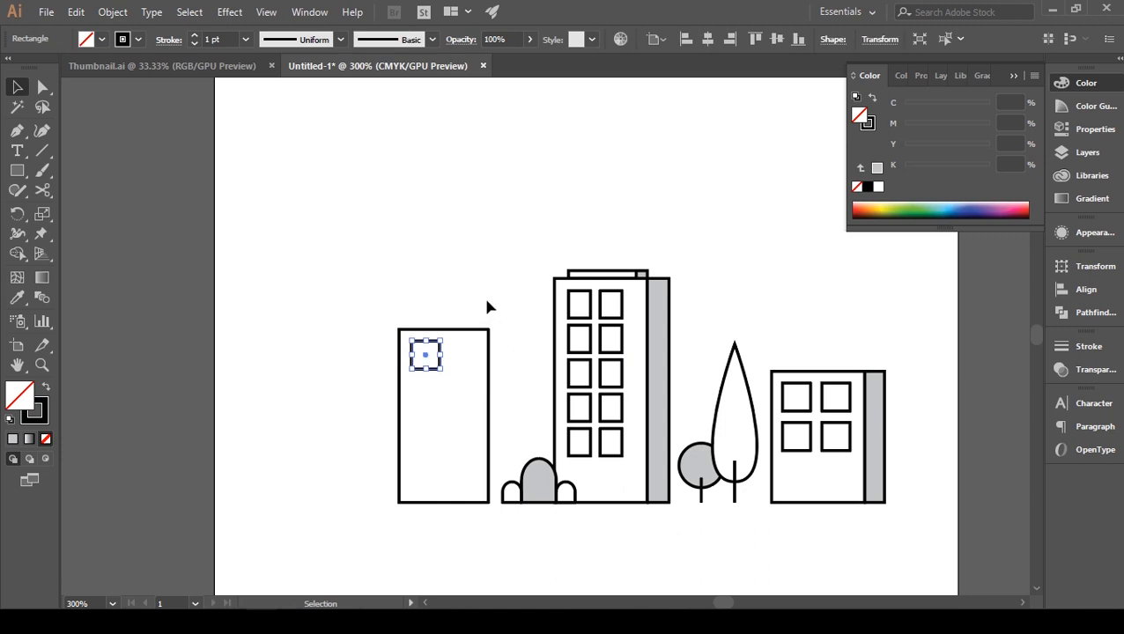
{"action": "key", "text": "Right"}
{"action": "left_click_drag", "start_coordinate": [428, 365], "coordinate": [428, 393]}
{"action": "left_click", "coordinate": [479, 267]}
Nudge the new building's lower pair of windows down to widen the gap between the two rows
{"action": "left_click", "coordinate": [453, 396]}
{"action": "key", "text": "ctrl+equal"}
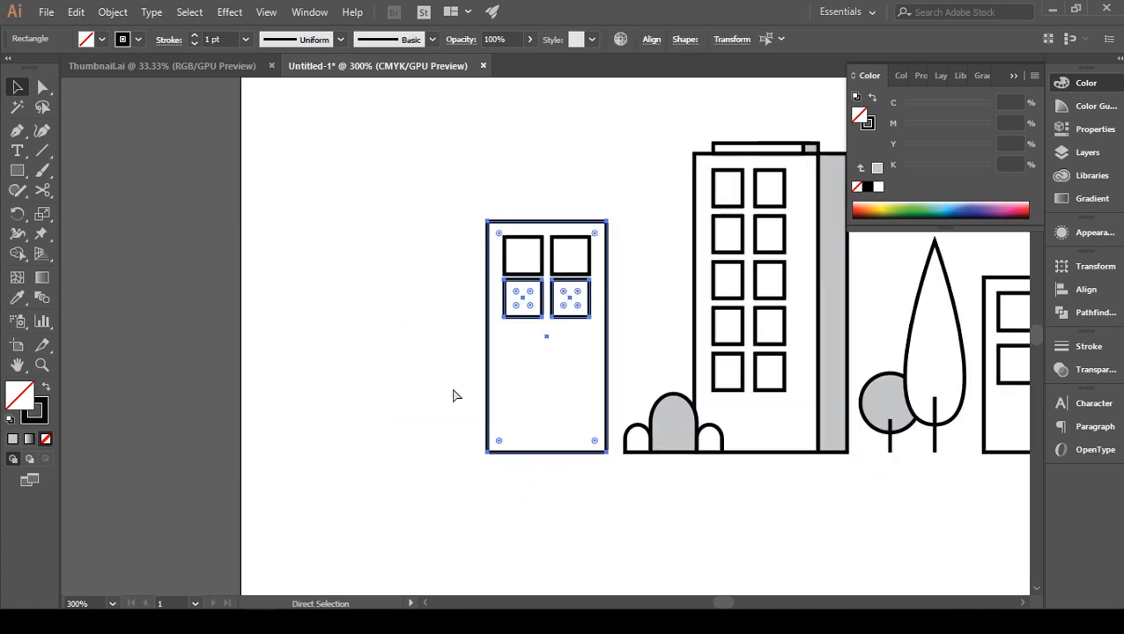
{"action": "key", "text": "ctrl+equal"}
{"action": "key", "text": "ctrl+equal"}
{"action": "left_click", "coordinate": [634, 388], "text": "shift"}
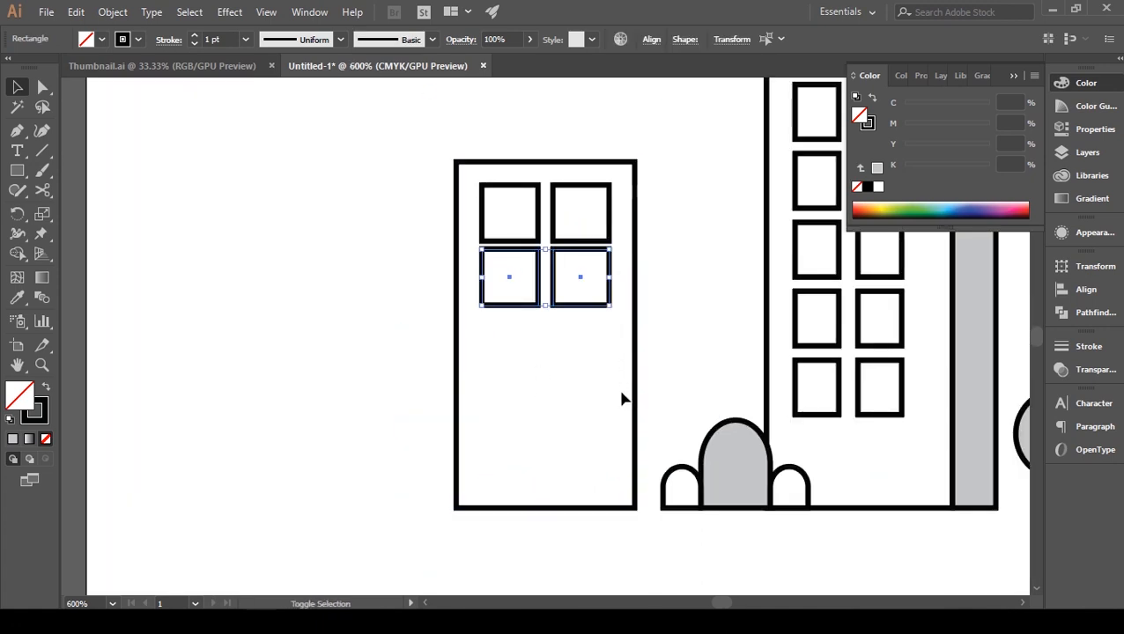
{"action": "key", "text": "Down"}
{"action": "key", "text": "Down"}
{"action": "left_click", "coordinate": [333, 367]}
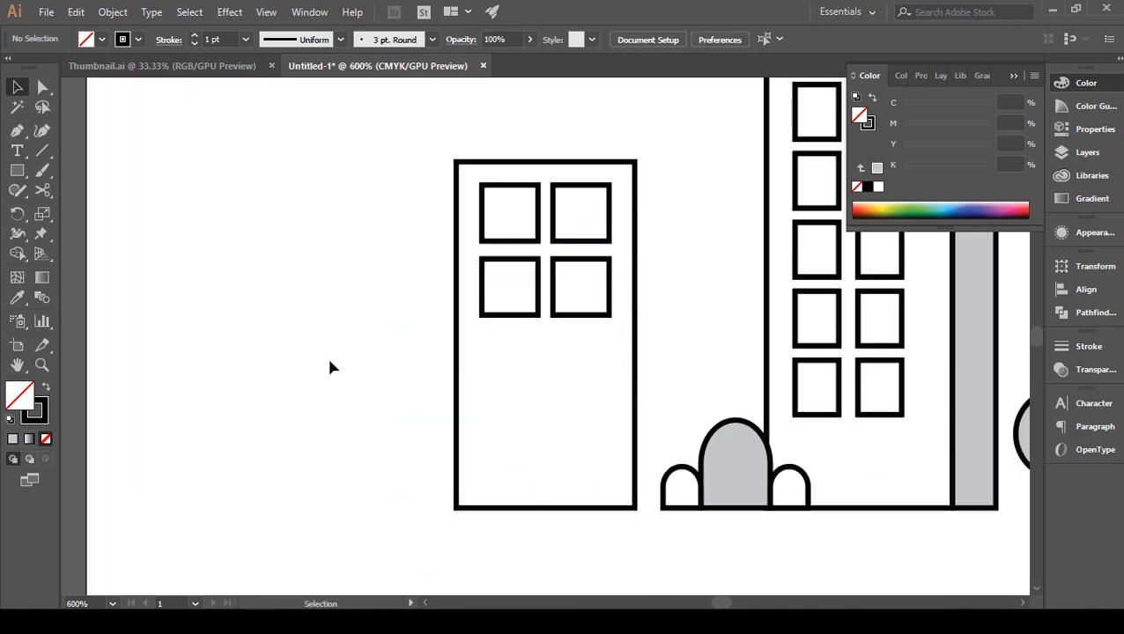
Fill the new building's four windows with the light gray sampled from the large middle arch
{"action": "key", "text": "ctrl+minus"}
{"action": "key", "text": "ctrl+minus"}
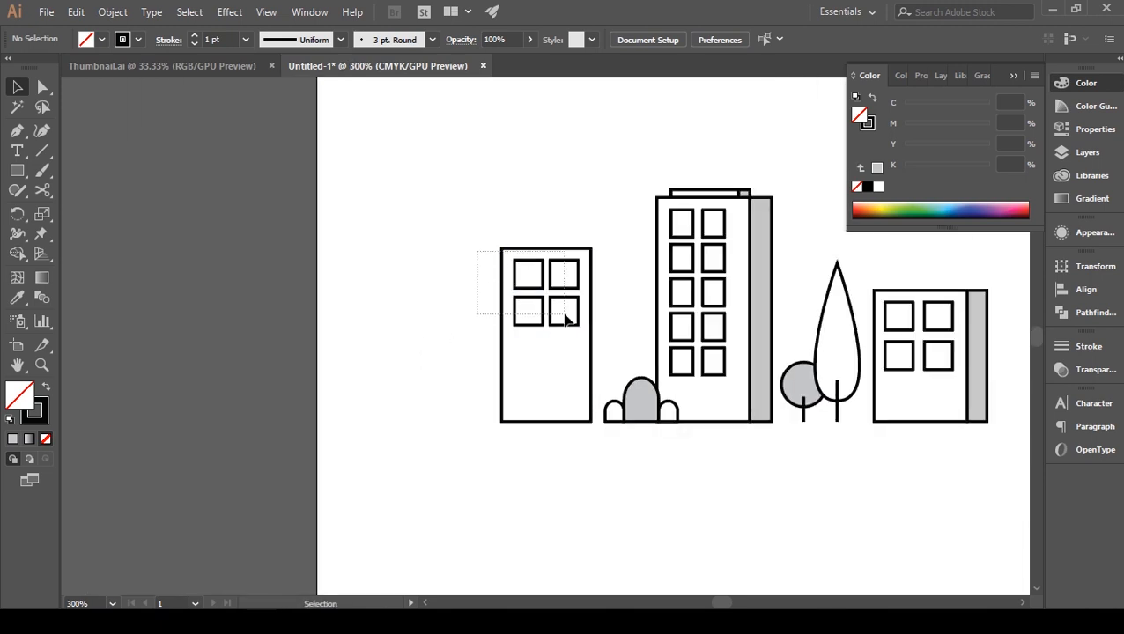
{"action": "left_click_drag", "start_coordinate": [569, 320], "coordinate": [571, 323]}
{"action": "left_click", "coordinate": [580, 376], "text": "shift"}
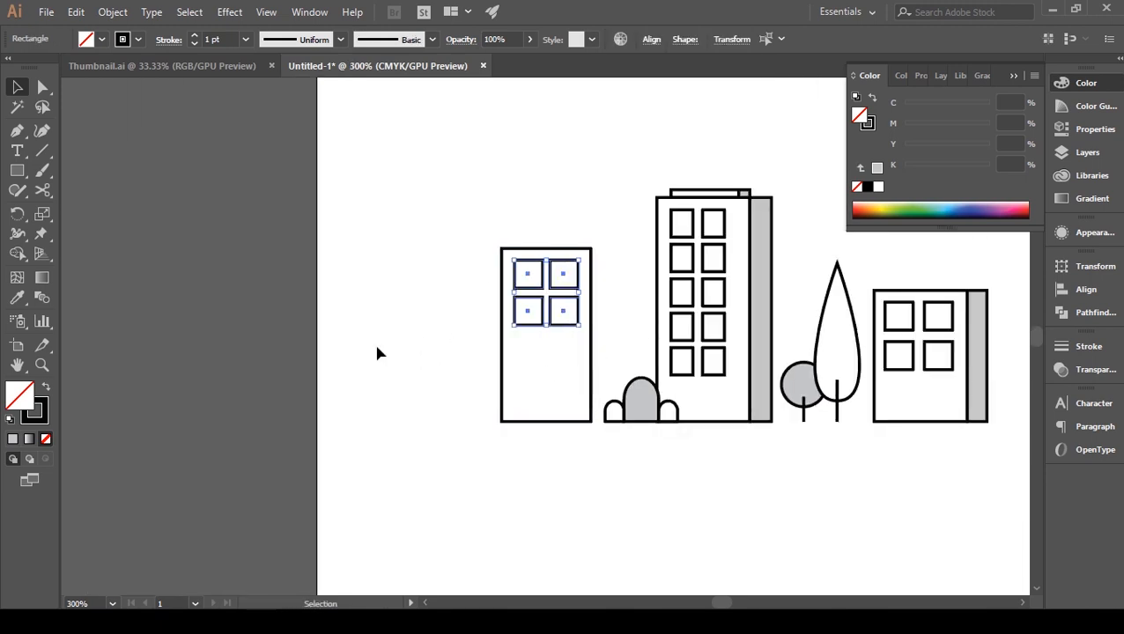
{"action": "left_click", "coordinate": [20, 300]}
{"action": "left_click", "coordinate": [641, 396]}
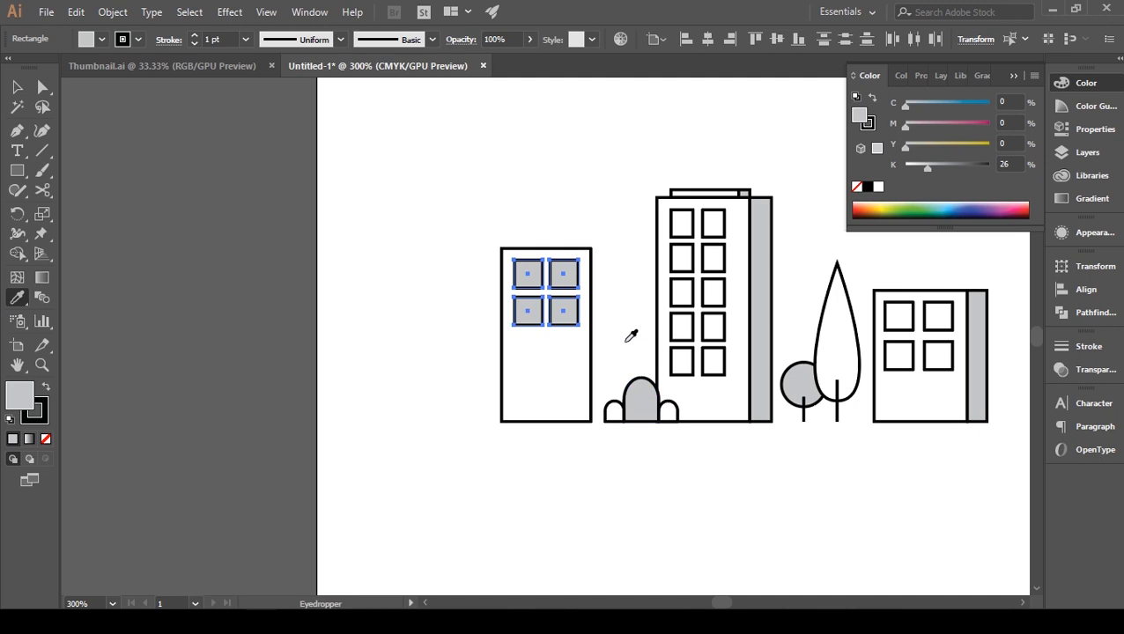
{"action": "key", "text": "v"}
{"action": "left_click", "coordinate": [488, 266]}
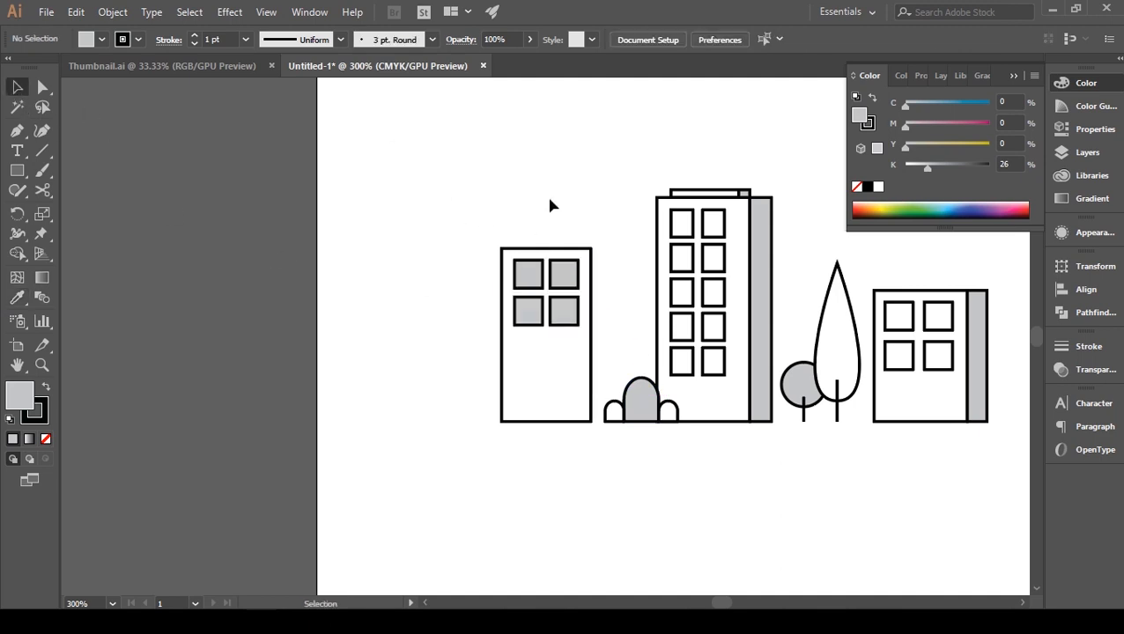
Draw a door rectangle on the base line near the new building's right edge and fill it white
{"action": "key", "text": "ctrl+equal"}
{"action": "key", "text": "ctrl+equal"}
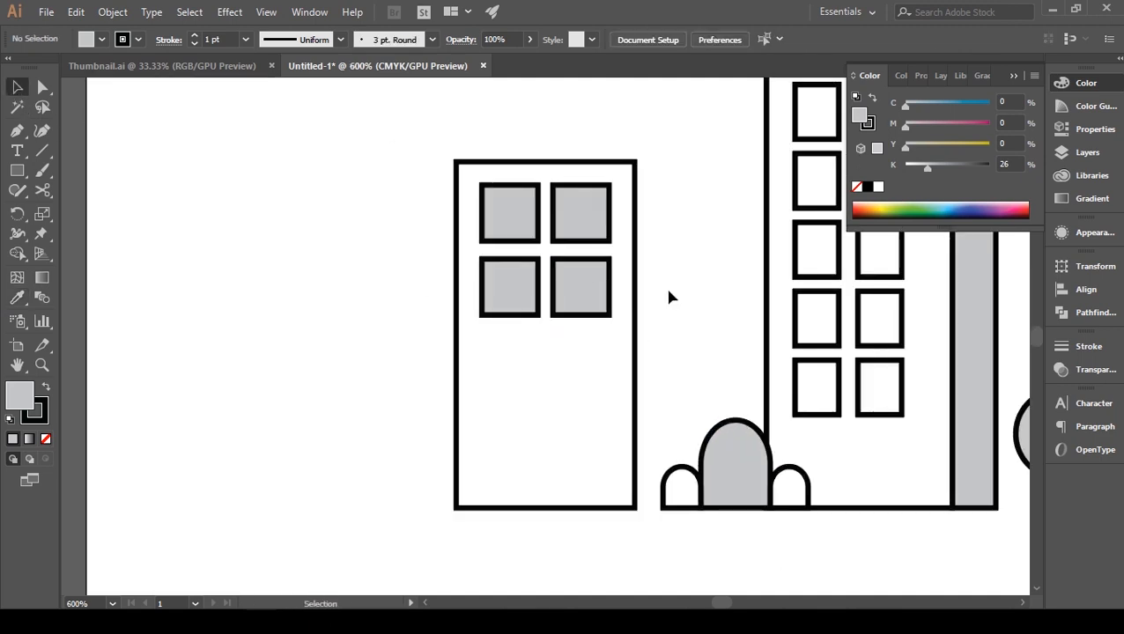
{"action": "left_click_drag", "start_coordinate": [669, 350], "coordinate": [655, 345]}
{"action": "left_click", "coordinate": [17, 170]}
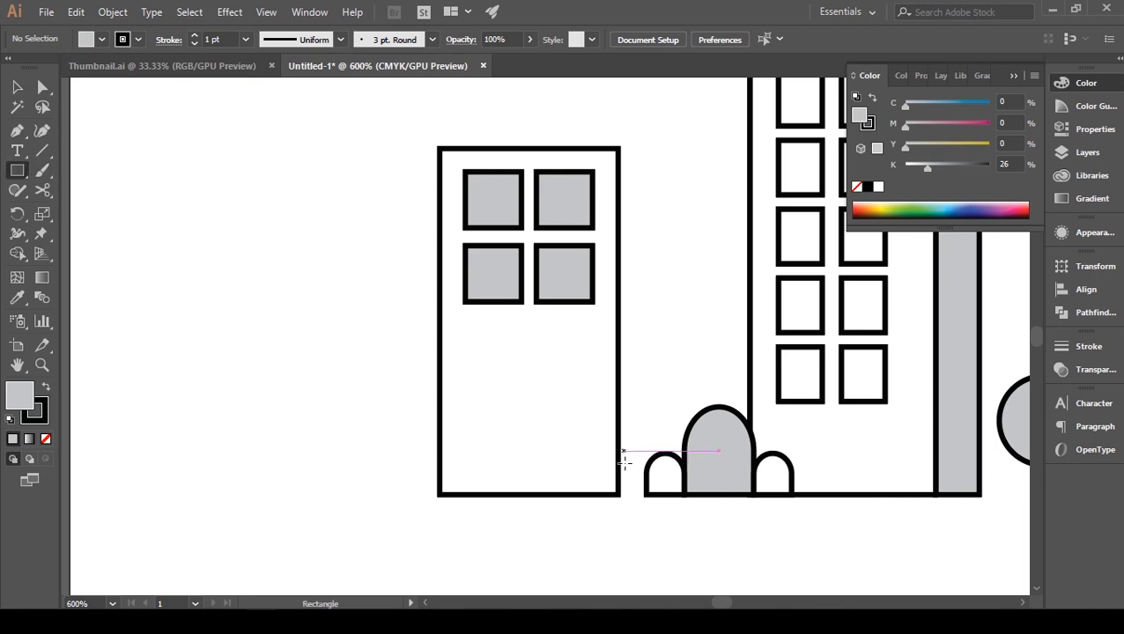
{"action": "left_click_drag", "start_coordinate": [593, 492], "coordinate": [521, 401]}
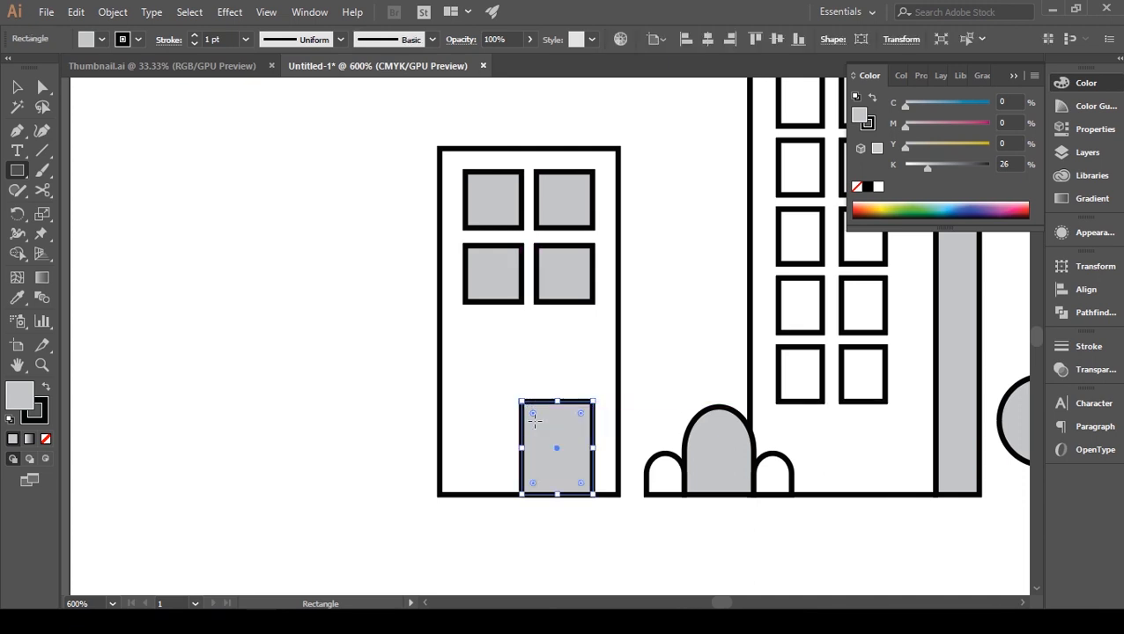
{"action": "key", "text": "v"}
{"action": "left_click", "coordinate": [878, 188]}
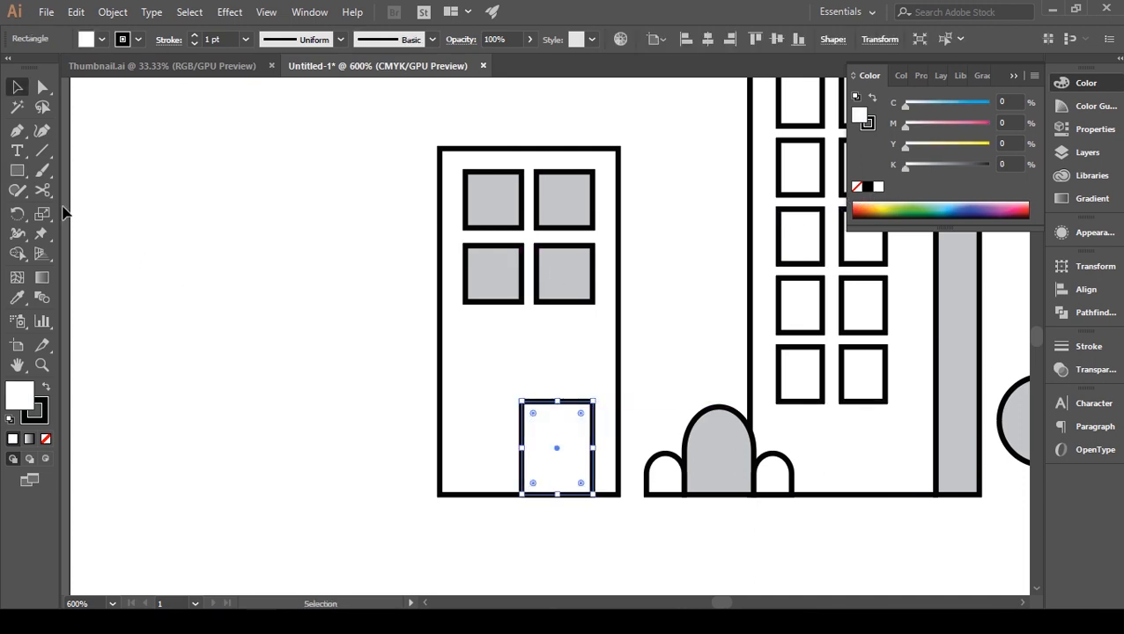
Draw a straight horizontal line across the lower part of the door with the Pen tool
{"action": "left_click", "coordinate": [19, 173]}
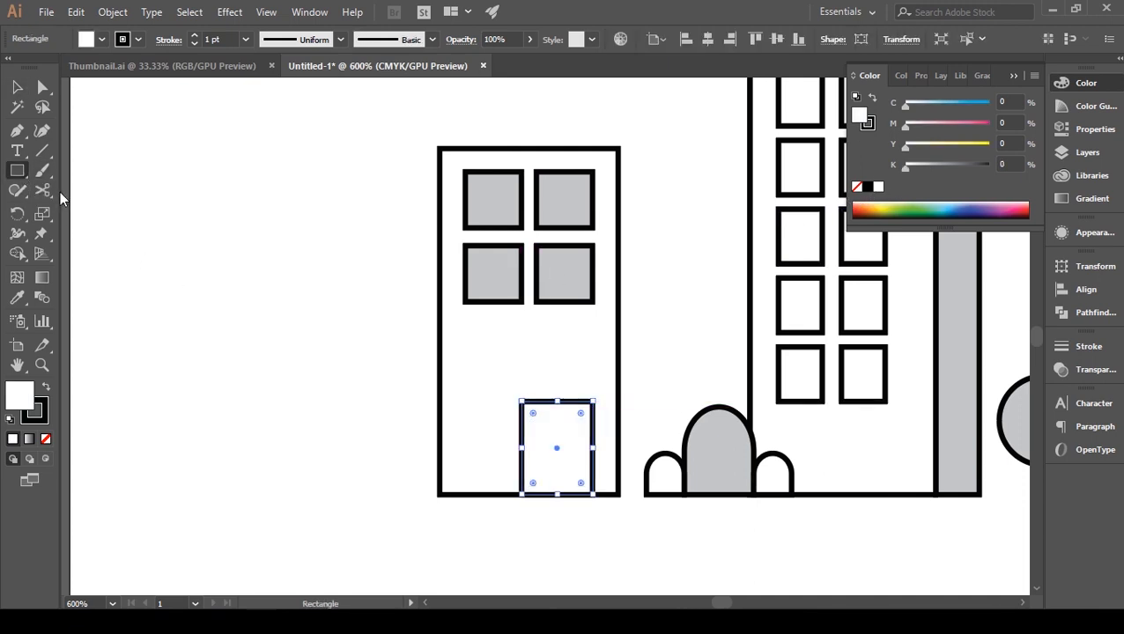
{"action": "left_click", "coordinate": [27, 132]}
{"action": "key", "text": "v"}
{"action": "left_click", "coordinate": [364, 465]}
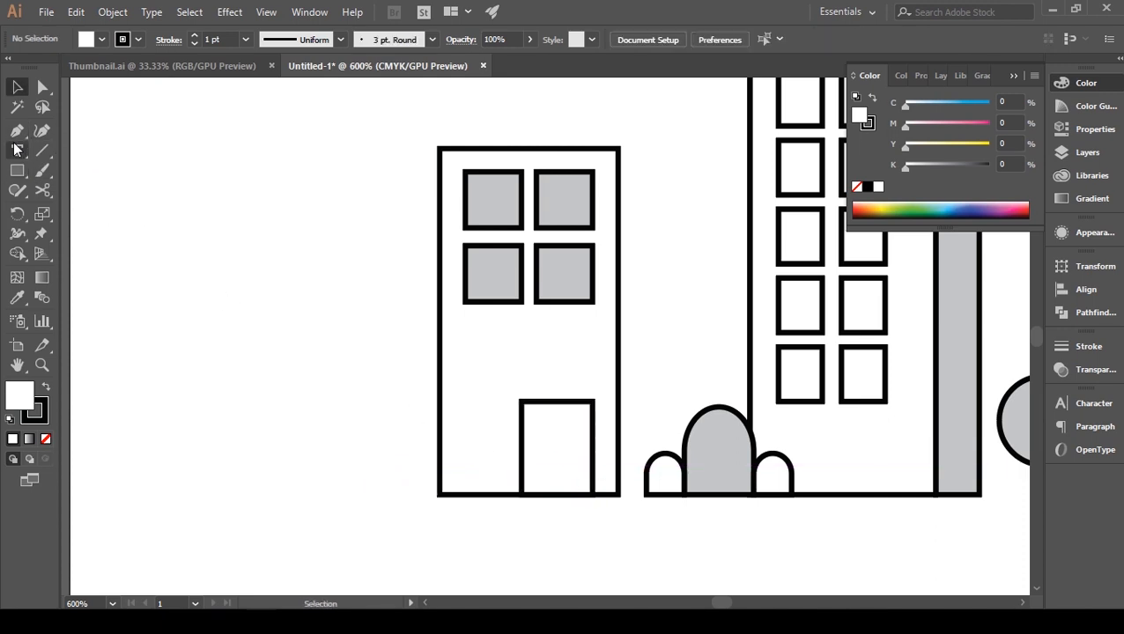
{"action": "left_click", "coordinate": [16, 137]}
{"action": "left_click", "coordinate": [521, 465]}
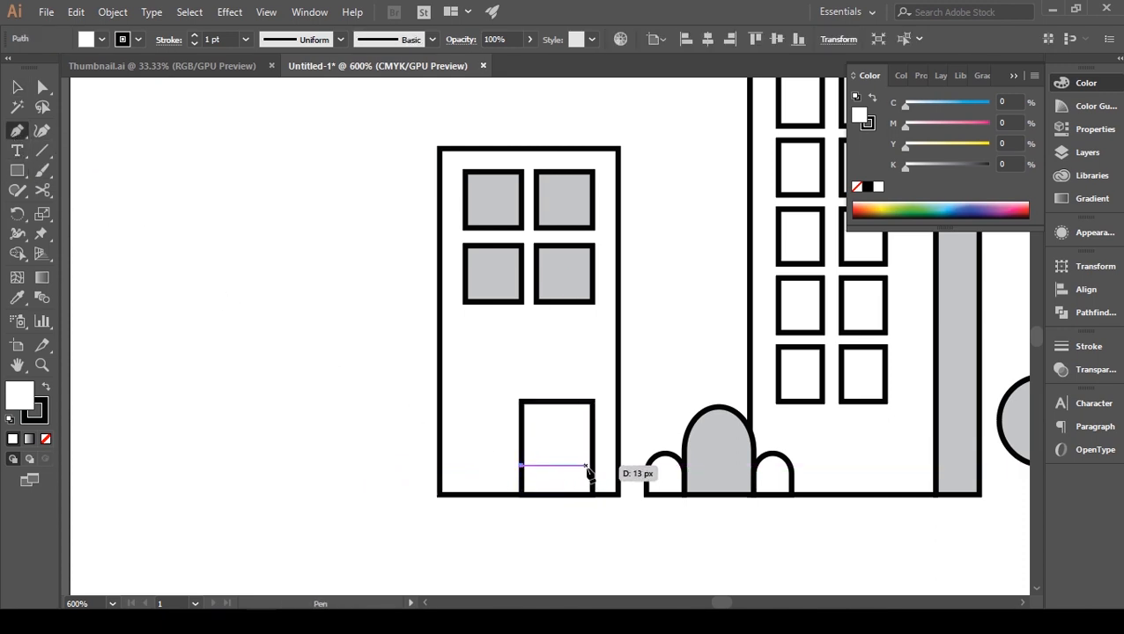
{"action": "left_click", "coordinate": [592, 465]}
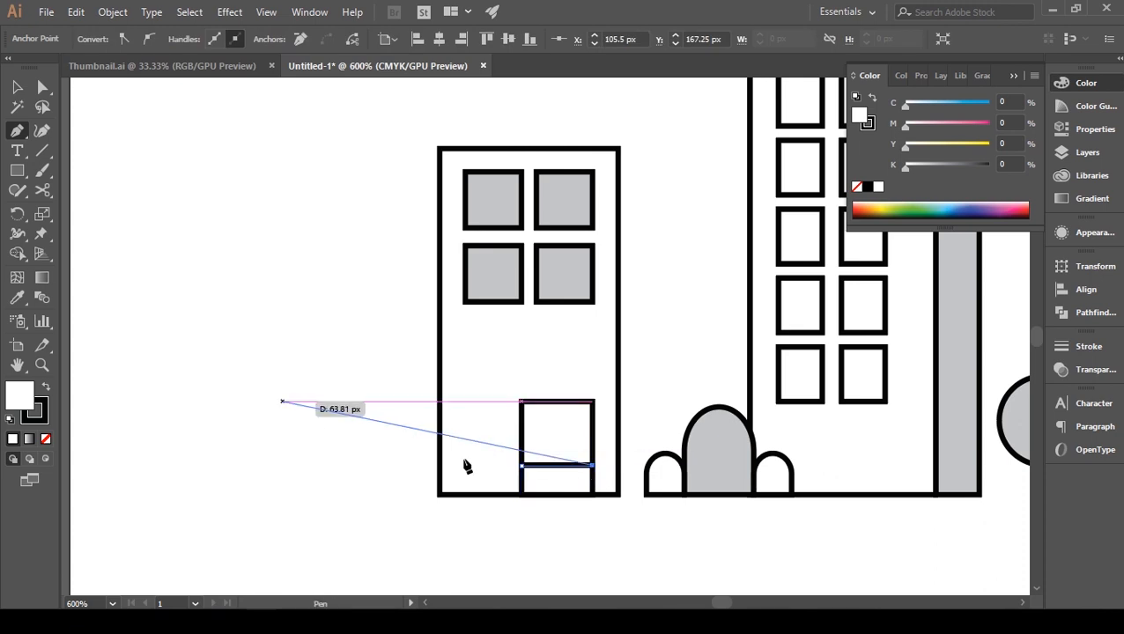
{"action": "key", "text": "Escape"}
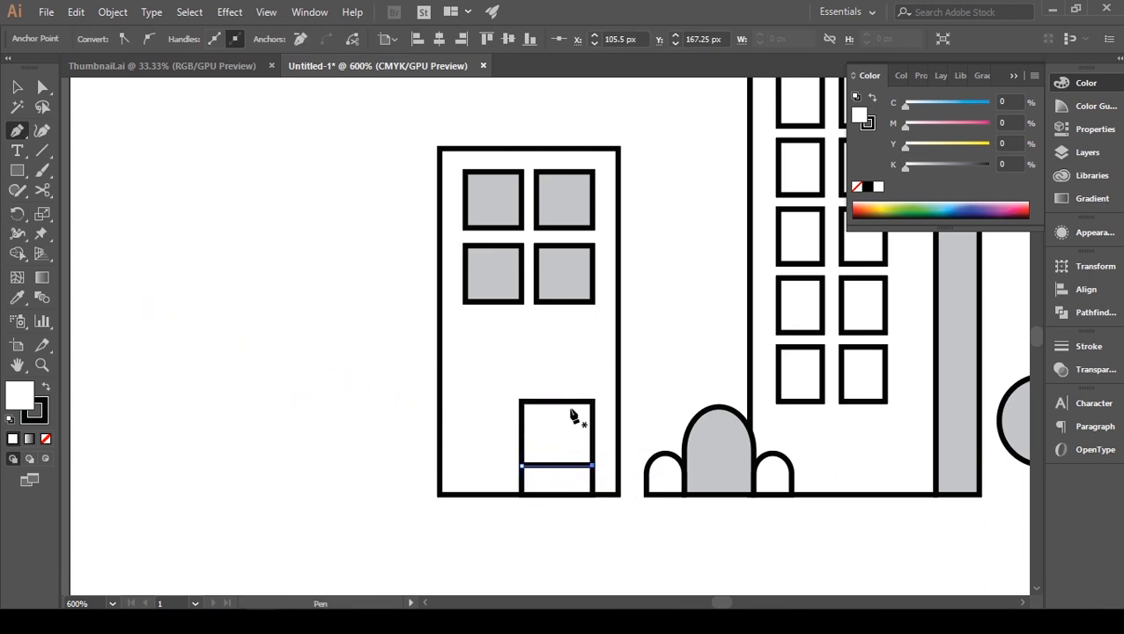
{"action": "left_click", "coordinate": [564, 401]}
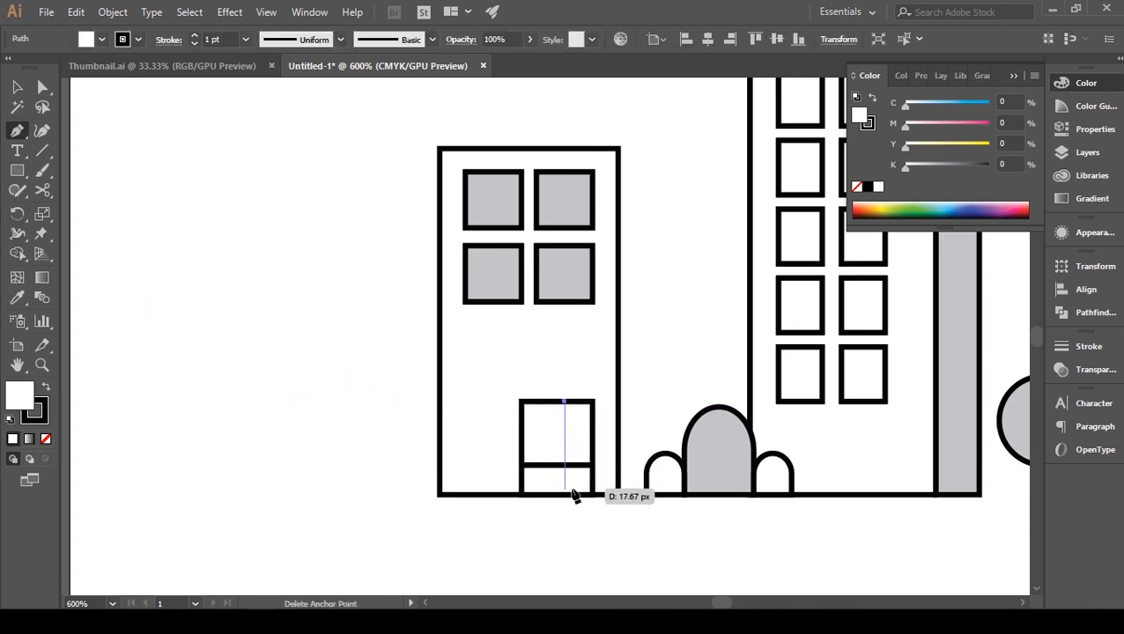
{"action": "left_click", "coordinate": [571, 492]}
{"action": "key", "text": "ctrl+z"}
{"action": "key", "text": "ctrl+z"}
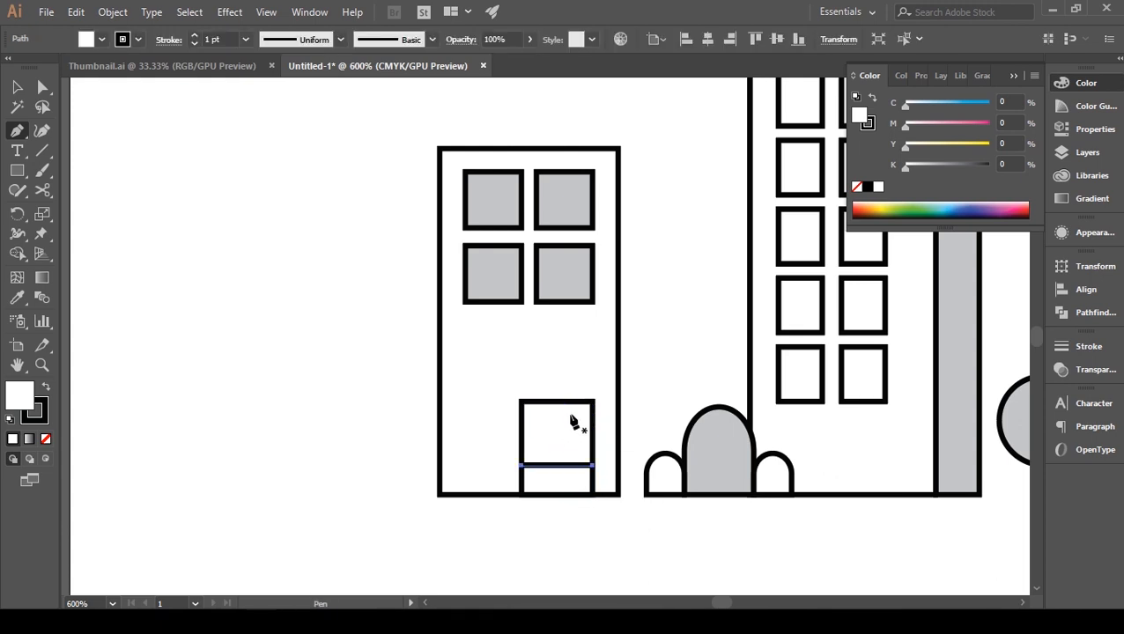
Draw a straight vertical line through the door, right of its center, from its top edge to the base line
{"action": "left_click", "coordinate": [572, 402]}
{"action": "left_click", "coordinate": [573, 495], "text": "shift"}
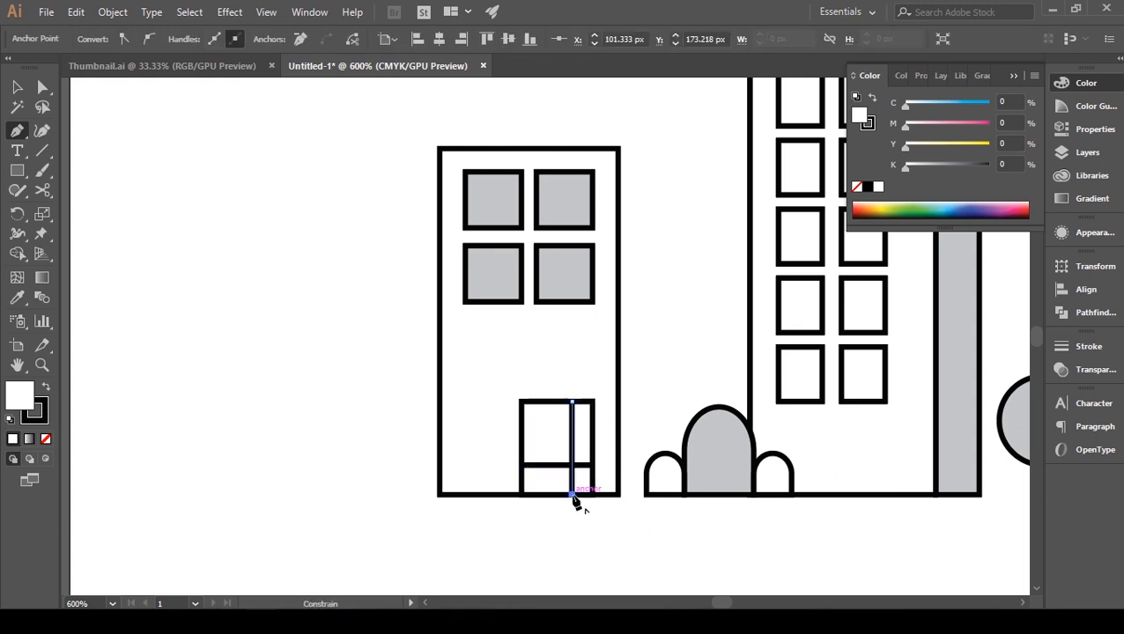
{"action": "left_click", "coordinate": [15, 134]}
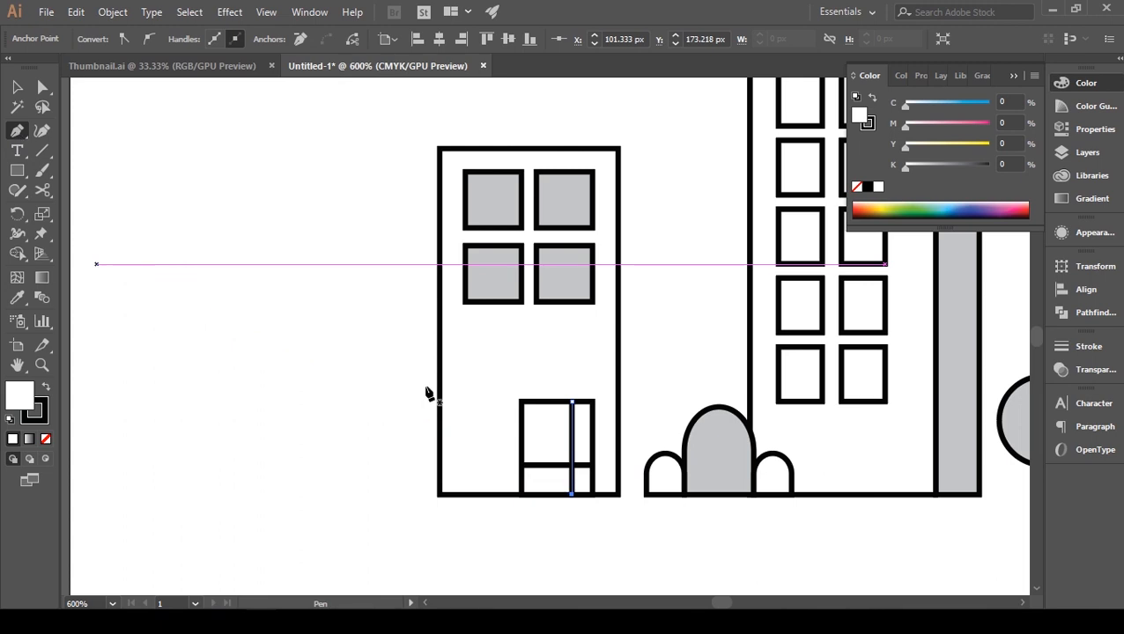
Draw a short vertical line in the door's lower part, from the base line up to the horizontal line near its left edge
{"action": "left_click", "coordinate": [539, 490]}
{"action": "left_click", "coordinate": [540, 464]}
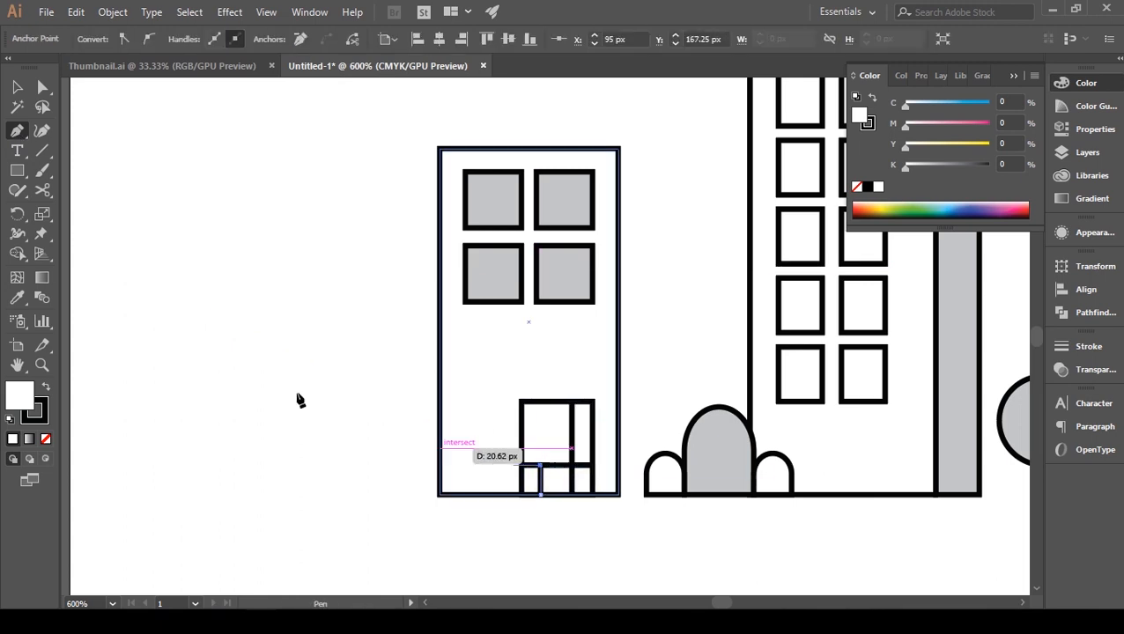
{"action": "left_click", "coordinate": [17, 86]}
{"action": "left_click", "coordinate": [284, 247]}
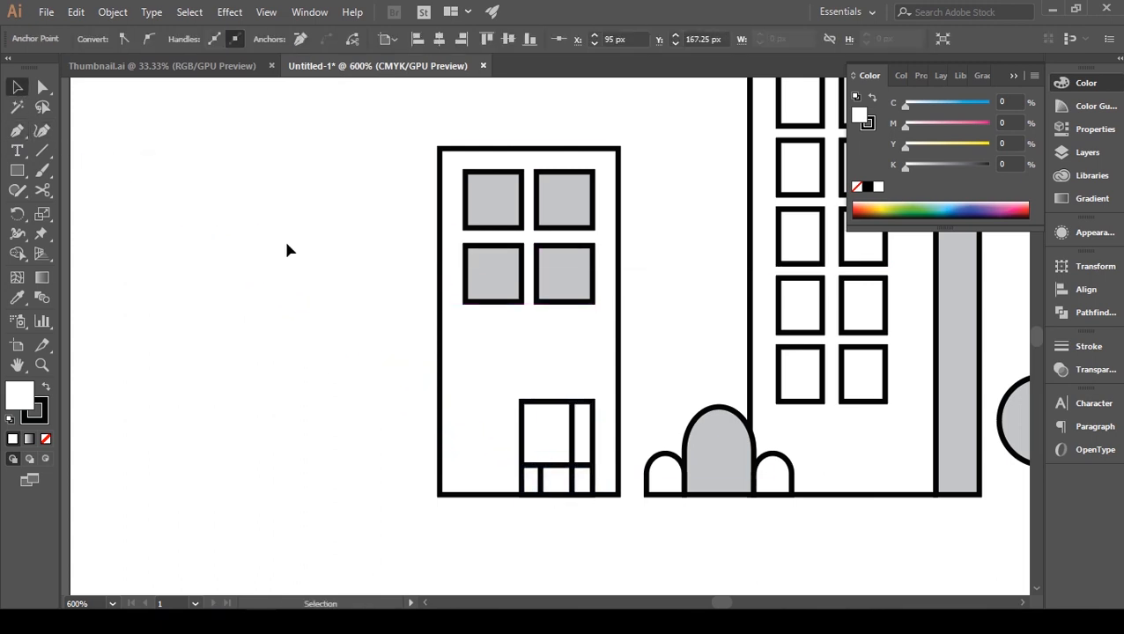
Draw a straight vertical lamp post left of the new building, starting at base line level and ending below its windows
{"action": "left_click", "coordinate": [17, 130]}
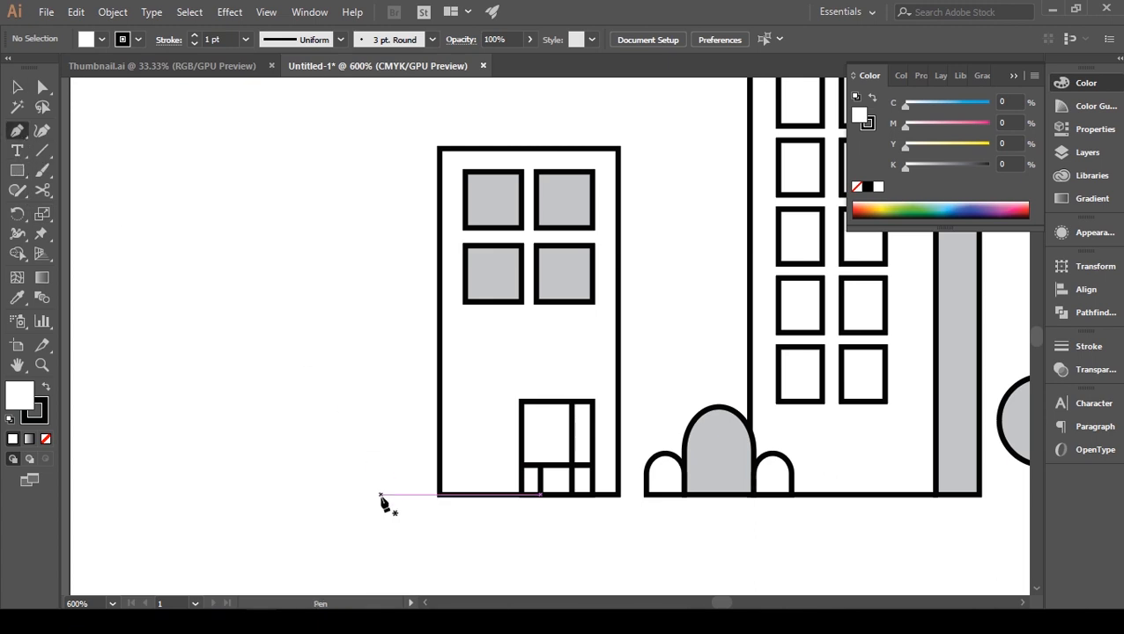
{"action": "left_click", "coordinate": [381, 495]}
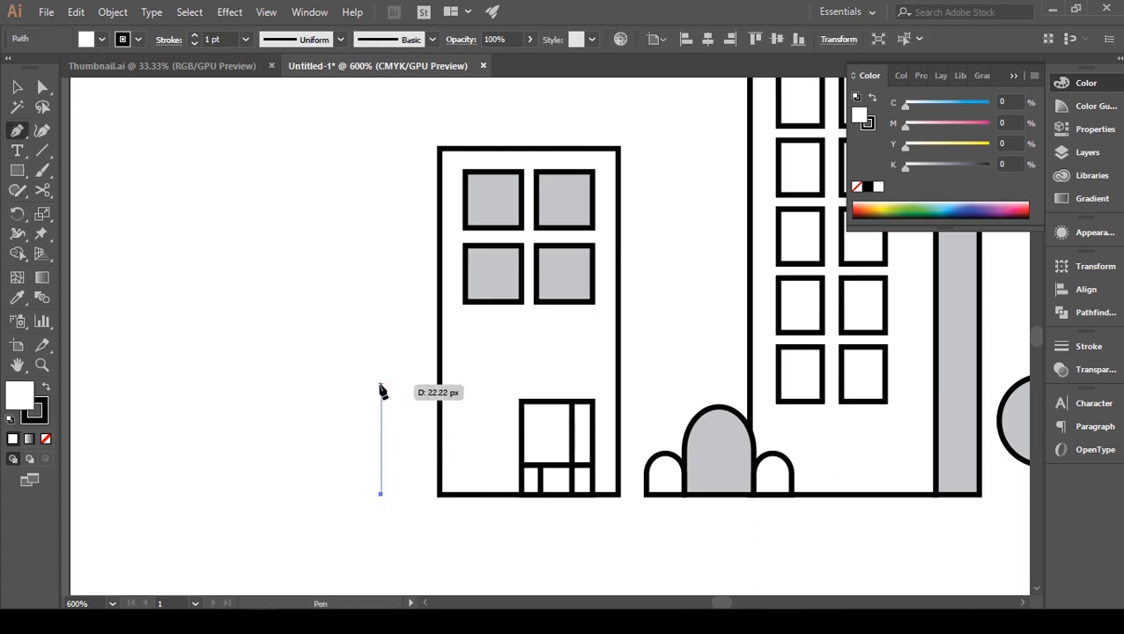
{"action": "left_click", "coordinate": [381, 355]}
Draw a wide, shallow U-shaped bracket across the upper part of the lamp post with the Pen tool and remove its fill
{"action": "left_click", "coordinate": [12, 130]}
{"action": "left_click", "coordinate": [330, 377]}
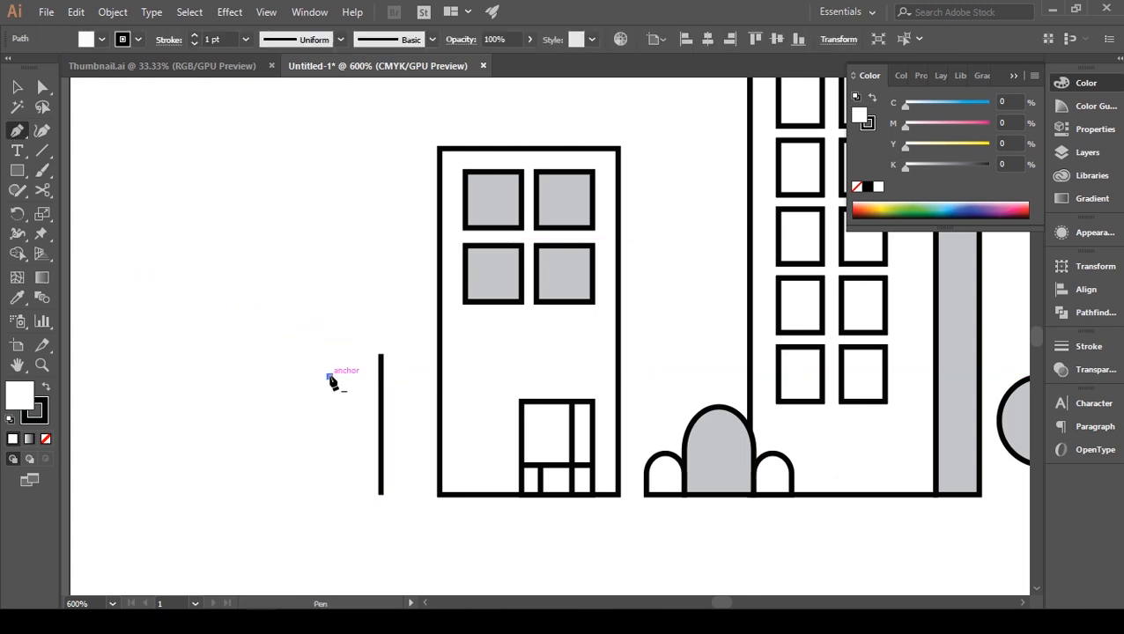
{"action": "left_click", "coordinate": [329, 402]}
{"action": "left_click", "coordinate": [427, 402]}
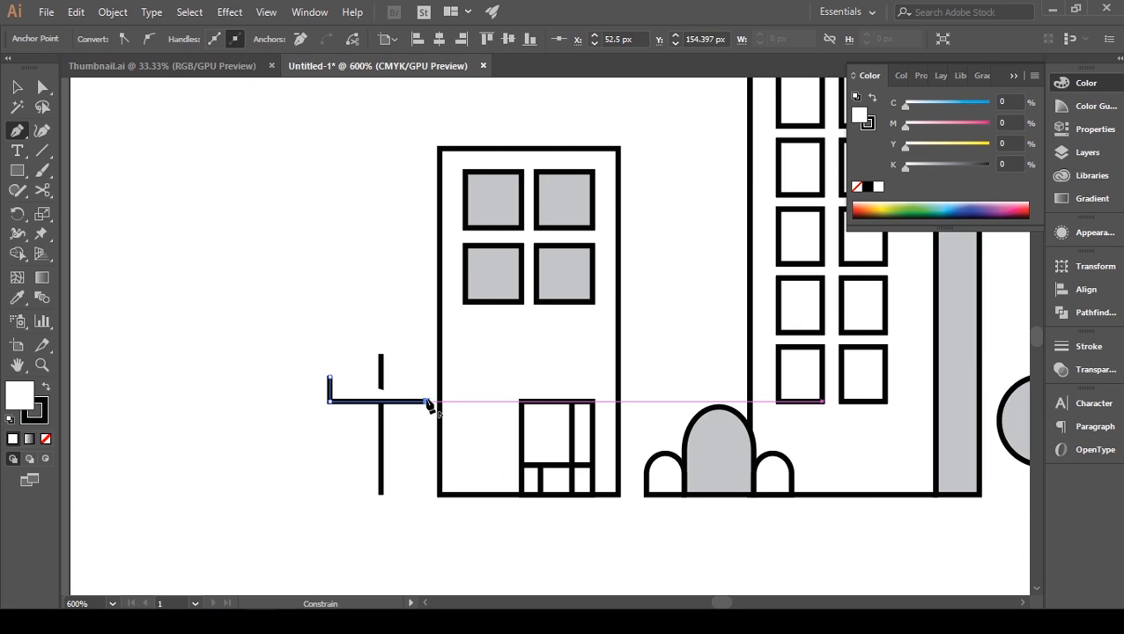
{"action": "left_click", "coordinate": [427, 377]}
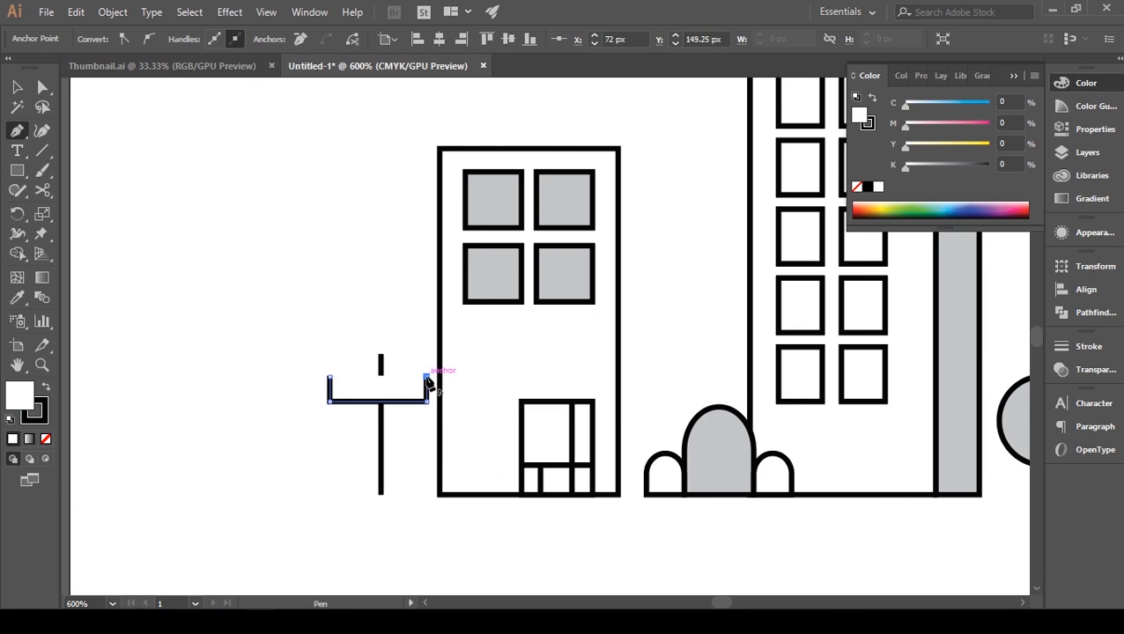
{"action": "key", "text": "v"}
{"action": "left_click", "coordinate": [47, 440]}
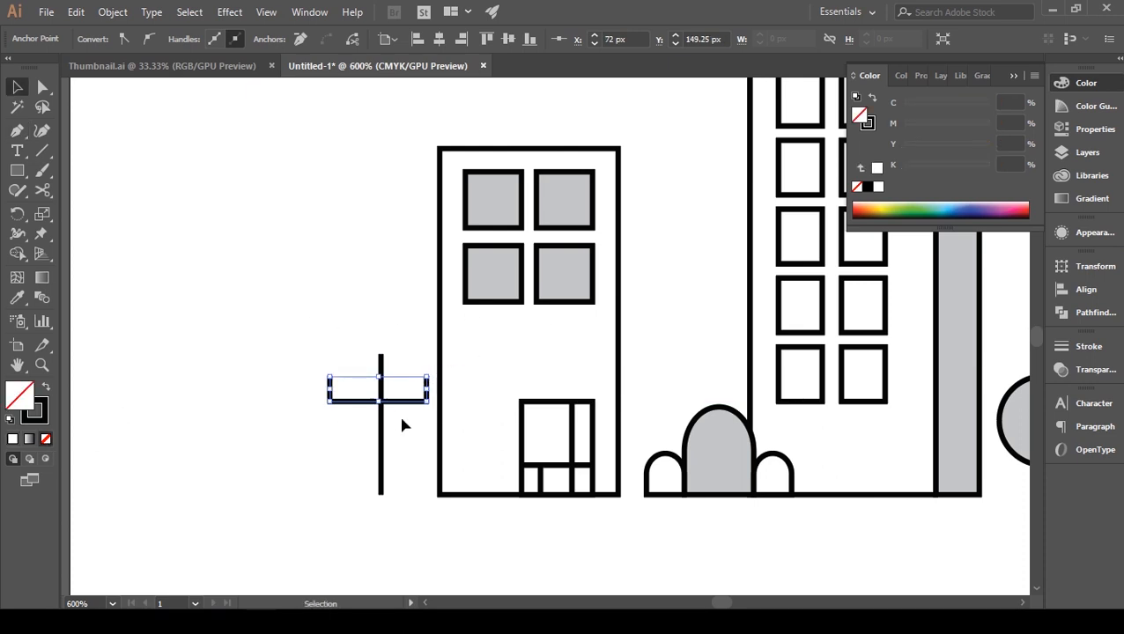
Center the bracket on the lamp post and round its two lower corners to about 3.24 px
{"action": "left_click_drag", "start_coordinate": [403, 405], "coordinate": [407, 405]}
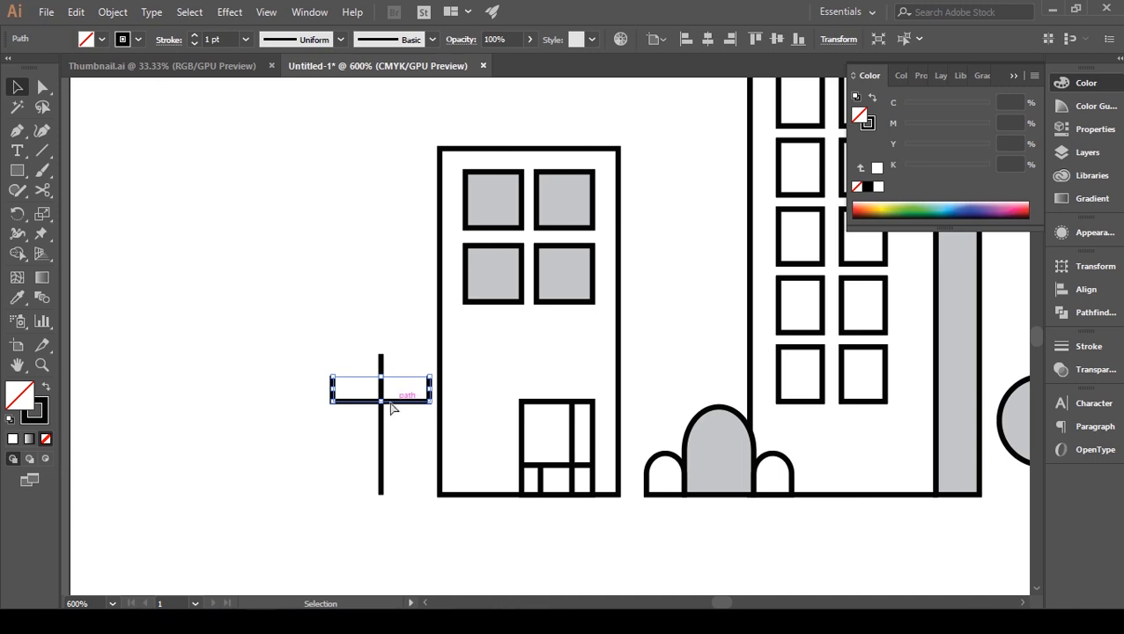
{"action": "key", "text": "a"}
{"action": "left_click_drag", "start_coordinate": [341, 389], "coordinate": [347, 394]}
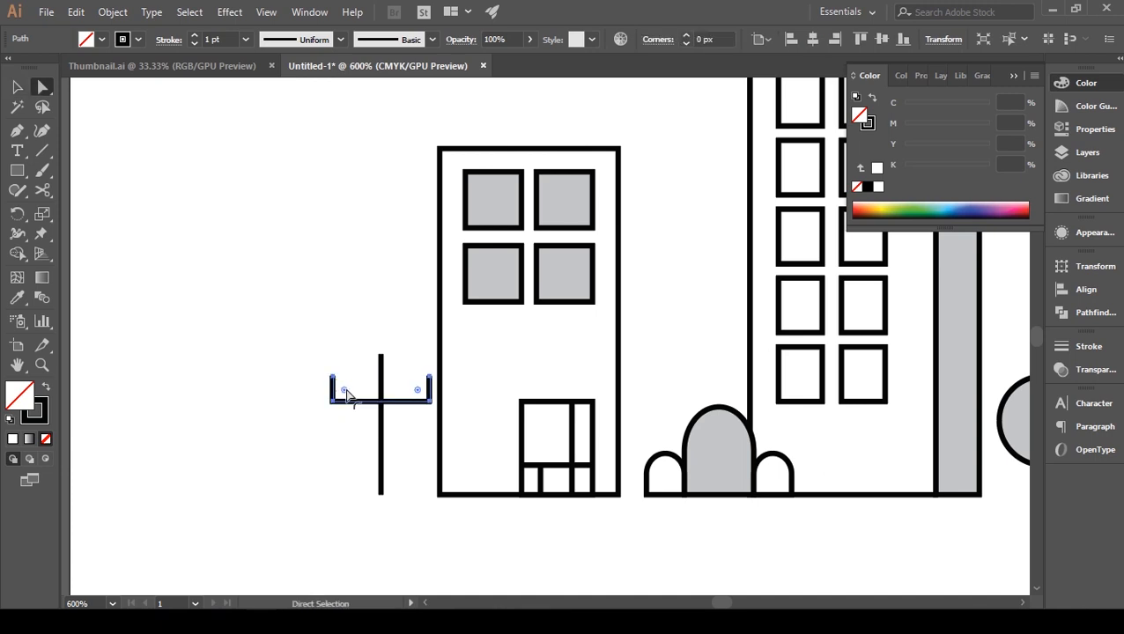
{"action": "key", "text": "v"}
{"action": "left_click", "coordinate": [352, 443]}
{"action": "left_click", "coordinate": [350, 405]}
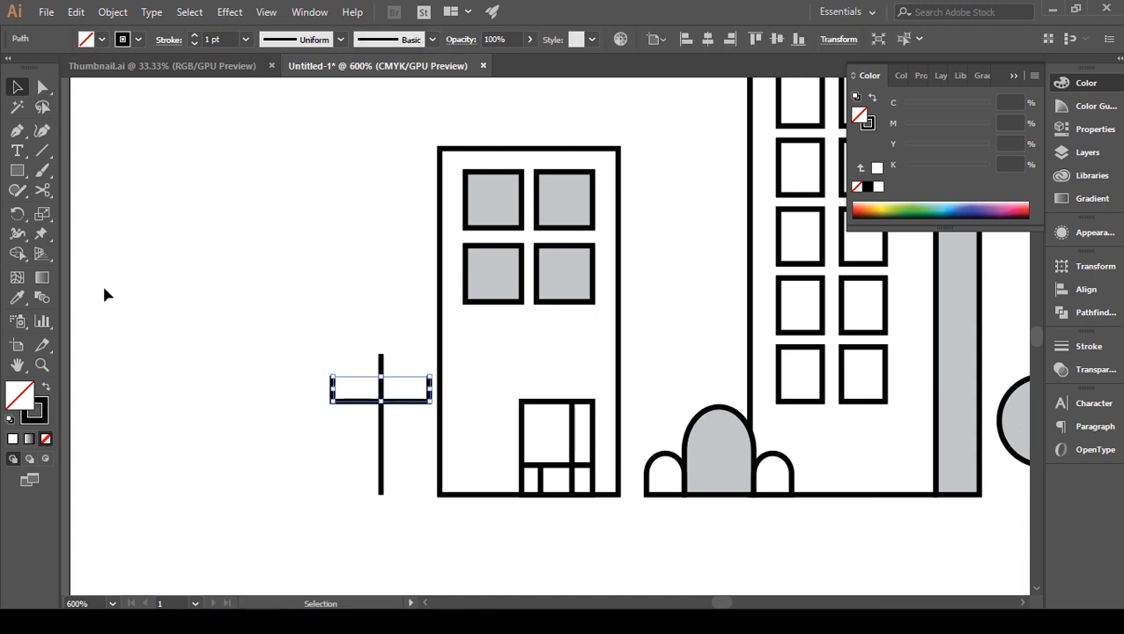
{"action": "left_click", "coordinate": [44, 88]}
{"action": "left_click_drag", "start_coordinate": [347, 393], "coordinate": [354, 384]}
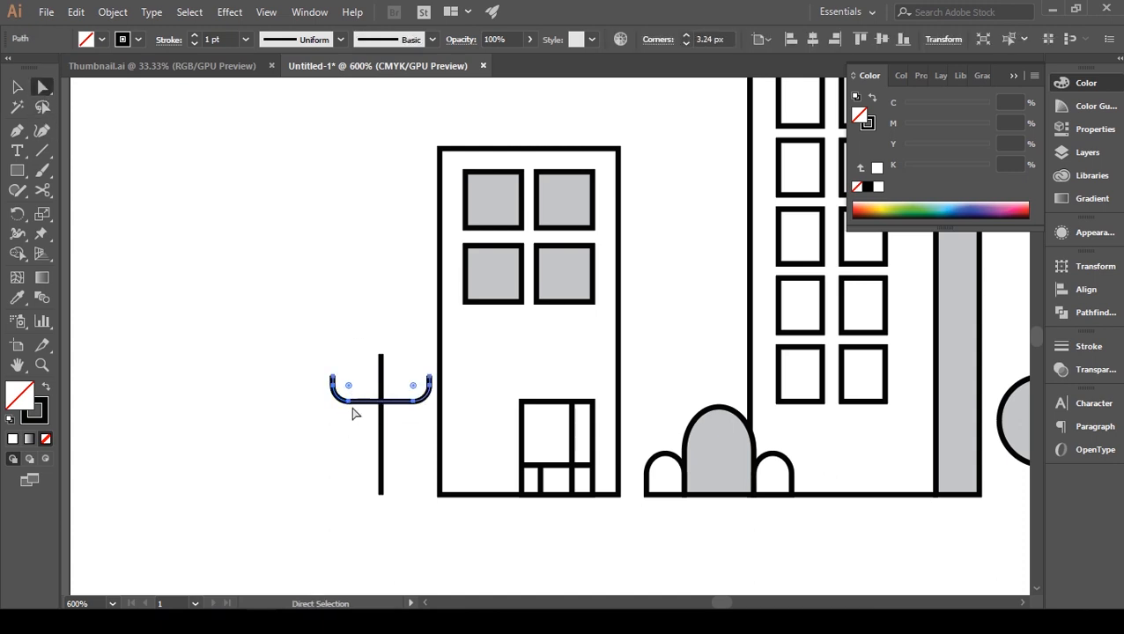
Narrow the bracket symmetrically about the lamp post
{"action": "key", "text": "v"}
{"action": "left_click_drag", "start_coordinate": [332, 388], "coordinate": [342, 390]}
{"action": "left_click", "coordinate": [335, 439]}
{"action": "left_click_drag", "start_coordinate": [335, 445], "coordinate": [342, 446]}
Draw a small circle left of the lamp post and fill it with the light gray sampled from a building window
{"action": "left_click_drag", "start_coordinate": [26, 177], "coordinate": [76, 205]}
{"action": "left_click_drag", "start_coordinate": [258, 287], "coordinate": [299, 326]}
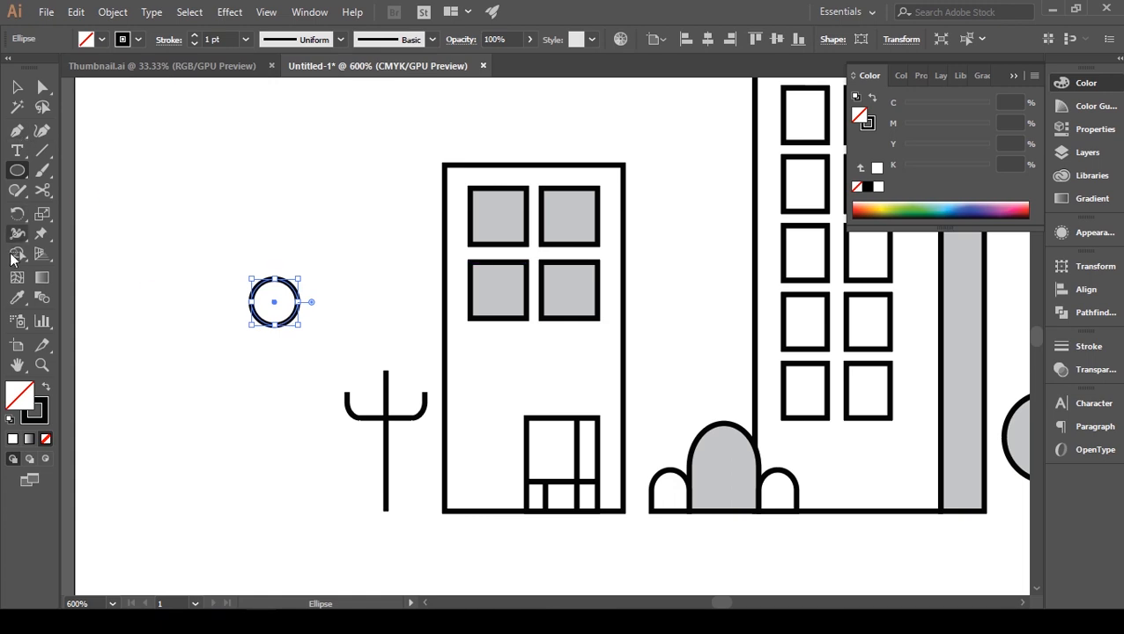
{"action": "left_click", "coordinate": [16, 297]}
{"action": "left_click", "coordinate": [496, 302]}
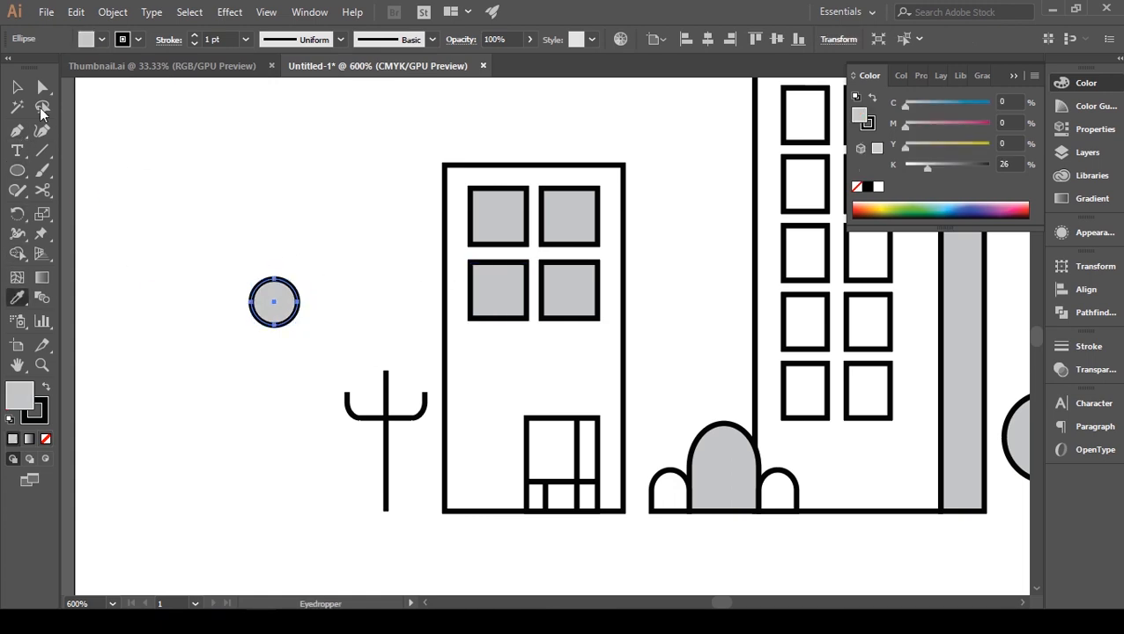
Move the gray circle onto the top of the lamp post, centered on it, and shrink it slightly
{"action": "key", "text": "v"}
{"action": "left_click_drag", "start_coordinate": [273, 304], "coordinate": [406, 338]}
{"action": "left_click", "coordinate": [406, 326]}
{"action": "left_click", "coordinate": [397, 359]}
{"action": "left_click", "coordinate": [228, 296]}
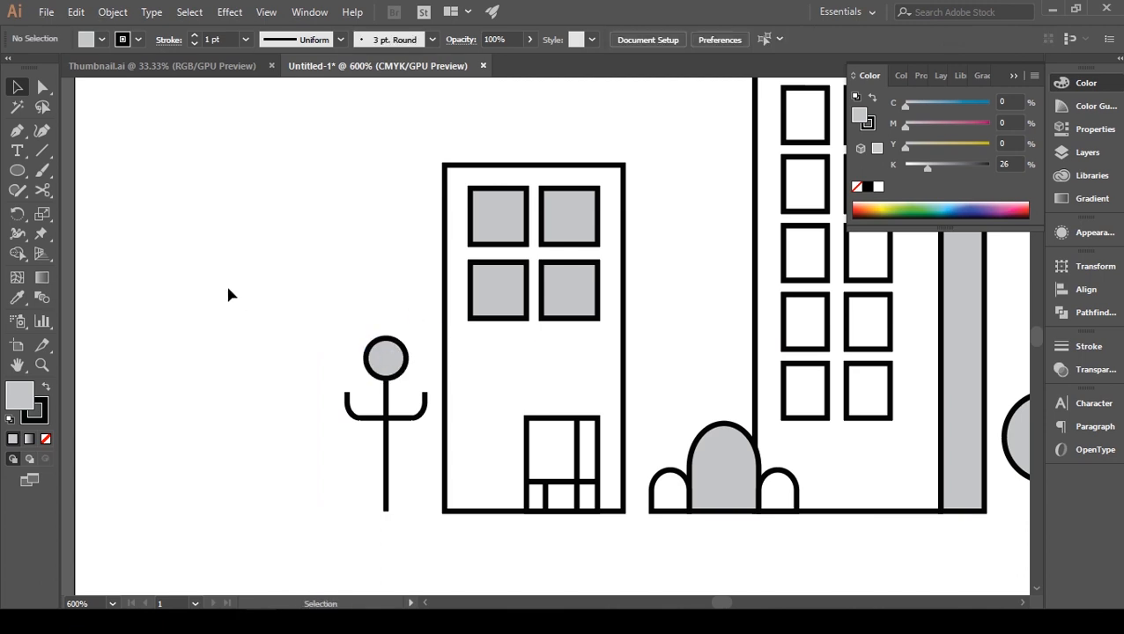
Draw a horizontal line through the middle of the lamp circle, from its left edge to its right edge
{"action": "key", "text": "p"}
{"action": "left_click", "coordinate": [393, 361], "text": "ctrl"}
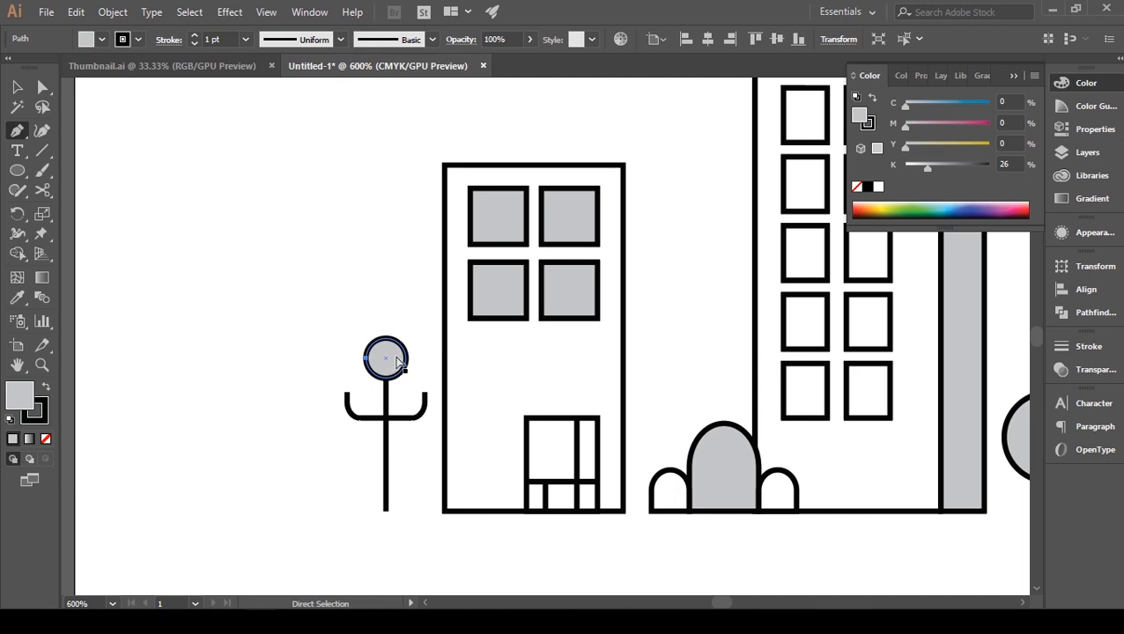
{"action": "left_click", "coordinate": [410, 341], "text": "ctrl"}
{"action": "key", "text": "v"}
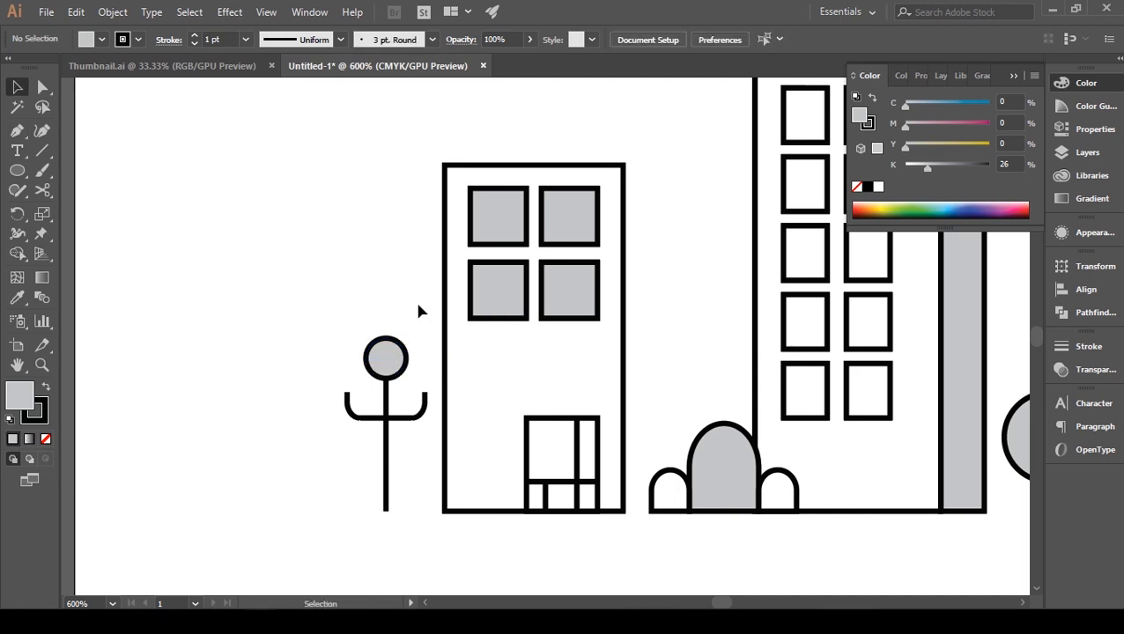
{"action": "left_click", "coordinate": [18, 132]}
{"action": "left_click", "coordinate": [366, 359]}
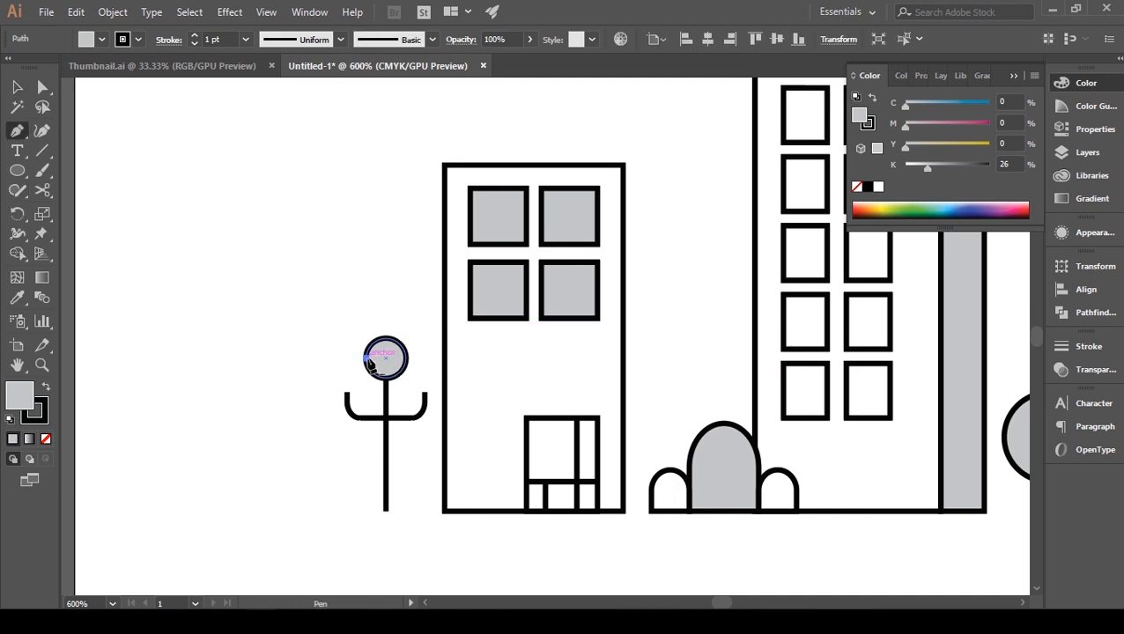
{"action": "left_click", "coordinate": [405, 359]}
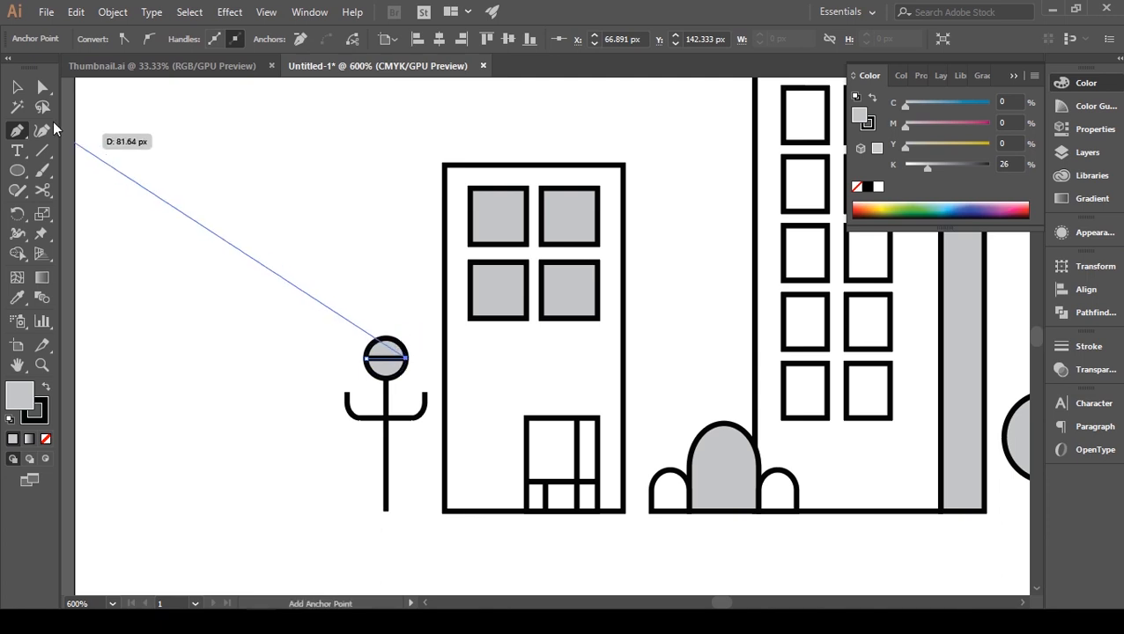
Group the lamp circle with its horizontal line
{"action": "key", "text": "v"}
{"action": "left_click", "coordinate": [396, 350], "text": "shift"}
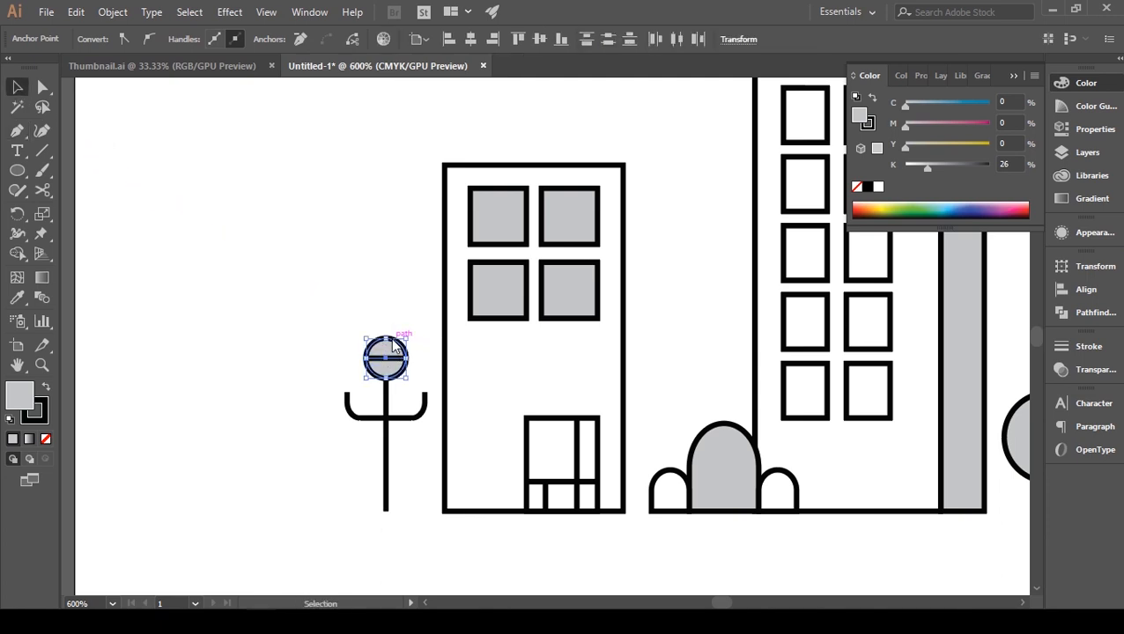
{"action": "right_click", "coordinate": [393, 352]}
{"action": "left_click", "coordinate": [459, 117]}
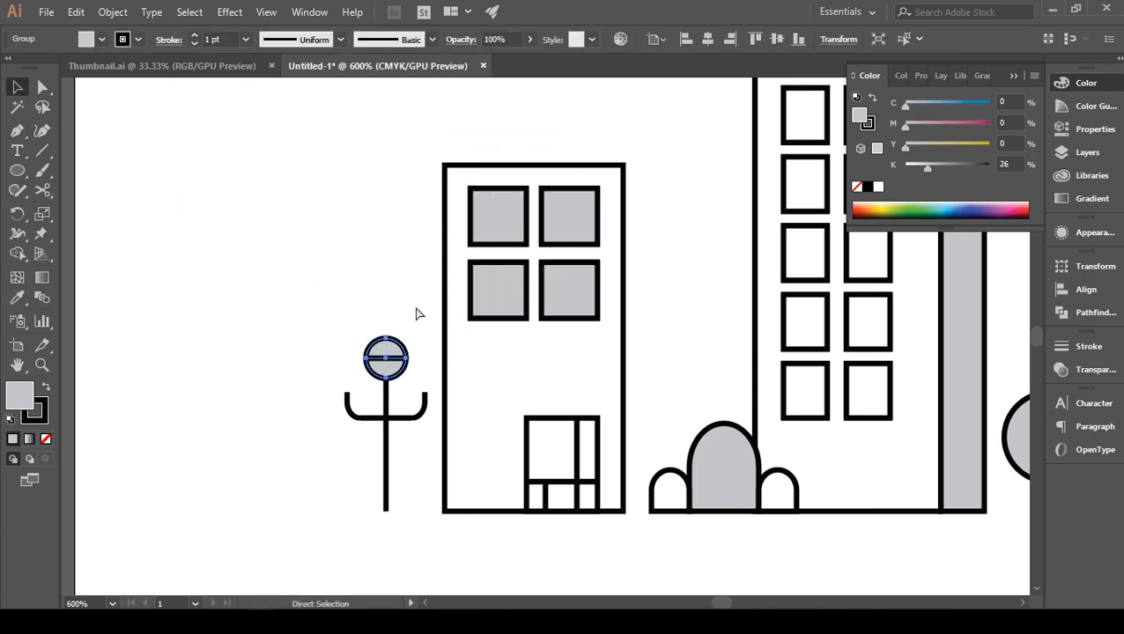
Shrink the grouped lamp head around its center and nudge it down on the post
{"action": "left_click_drag", "start_coordinate": [411, 338], "coordinate": [406, 342]}
{"action": "key", "text": "Down"}
{"action": "key", "text": "Down"}
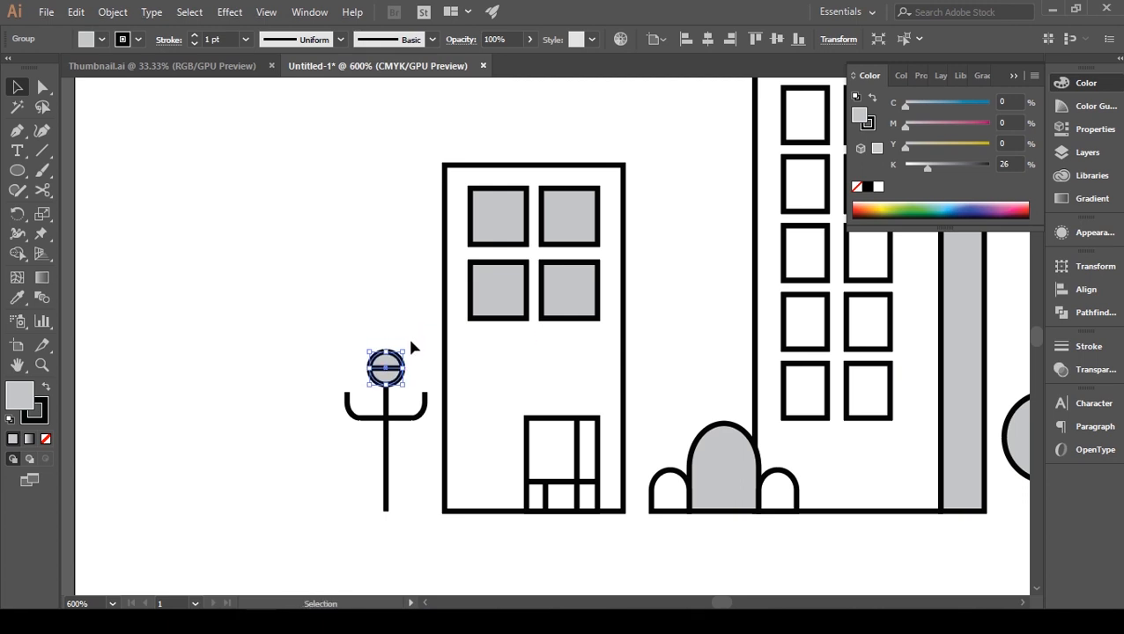
Place copies of the lamp head on both upturned ends of the bracket
{"action": "left_click_drag", "start_coordinate": [362, 385], "coordinate": [424, 390]}
{"action": "left_click", "coordinate": [327, 399]}
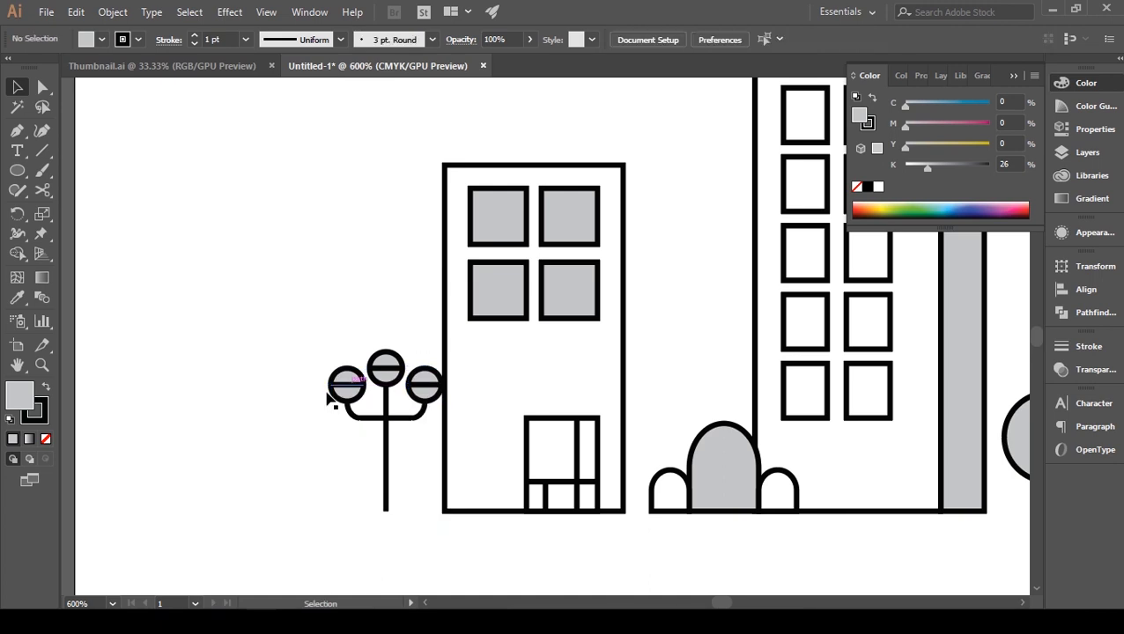
Shift the whole street lamp right so that its right lamp head overlaps the building's left edge
{"action": "left_click_drag", "start_coordinate": [424, 465], "coordinate": [425, 465]}
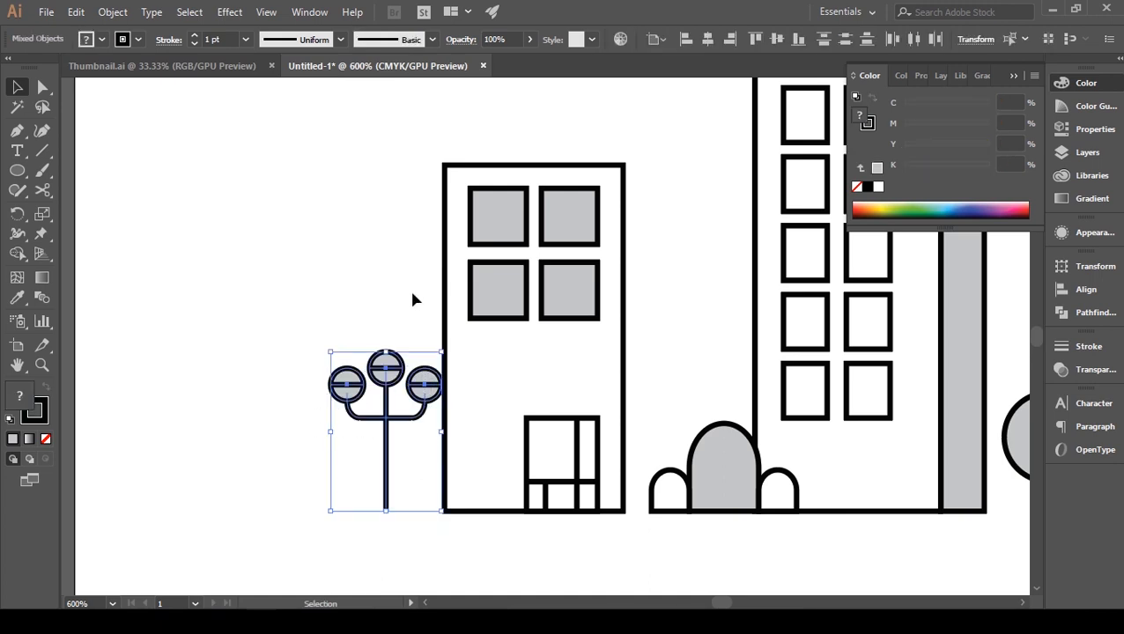
{"action": "key", "text": "Right"}
{"action": "key", "text": "Right"}
{"action": "key", "text": "Right"}
{"action": "key", "text": "Right"}
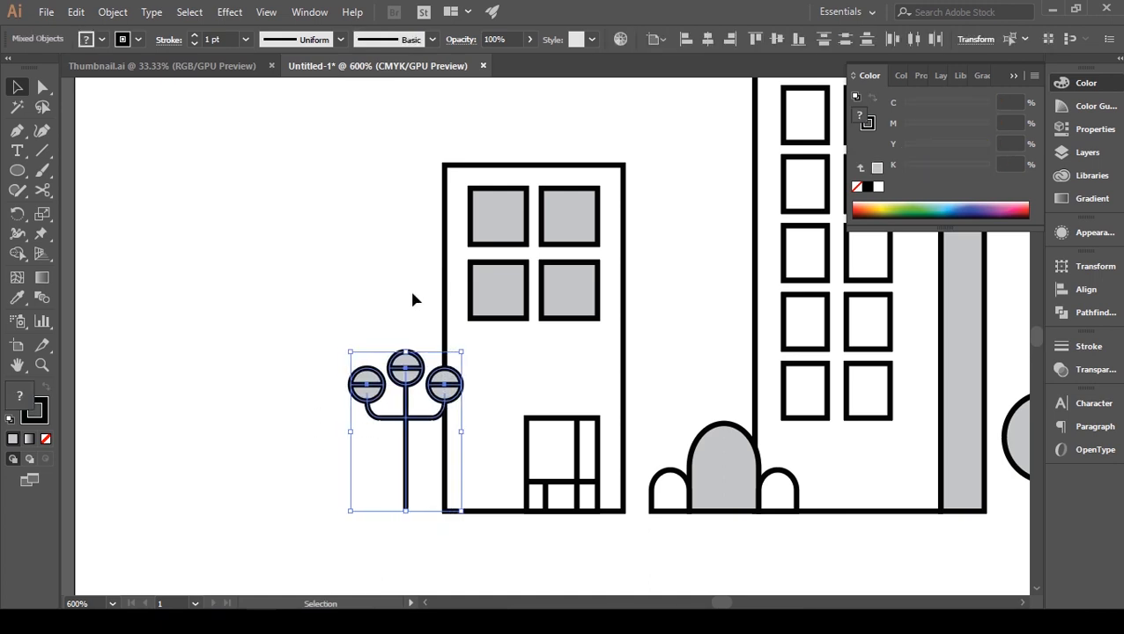
{"action": "left_click", "coordinate": [393, 291]}
Move the entire cityscape right and down on the artboard, leaving free space at its left side
{"action": "key", "text": "ctrl+minus"}
{"action": "key", "text": "ctrl+minus"}
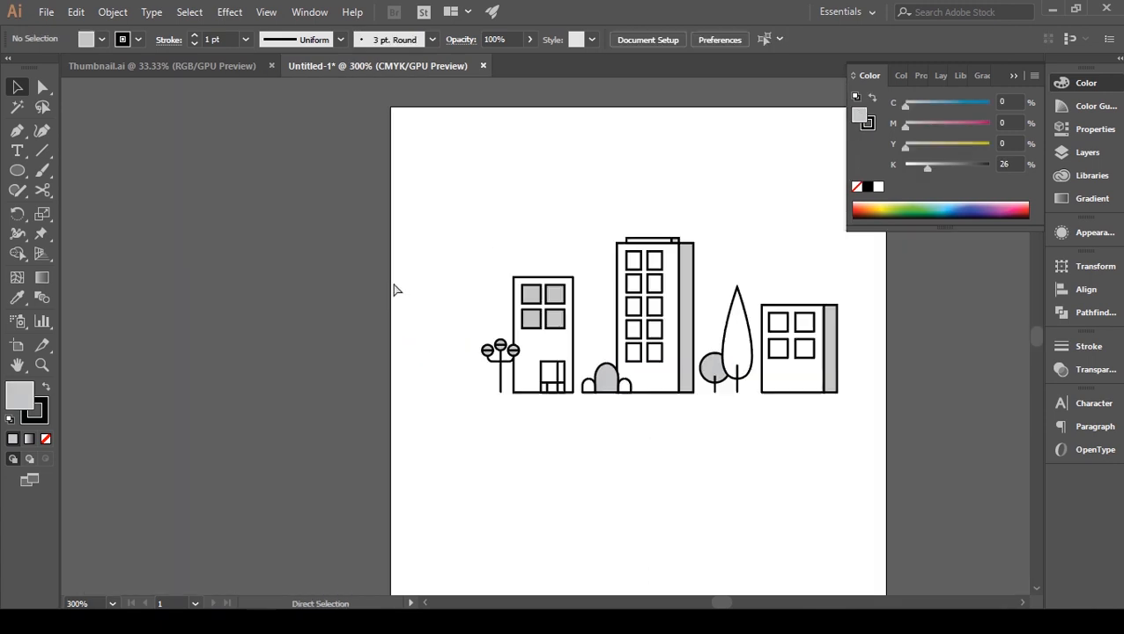
{"action": "left_click_drag", "start_coordinate": [634, 267], "coordinate": [526, 241]}
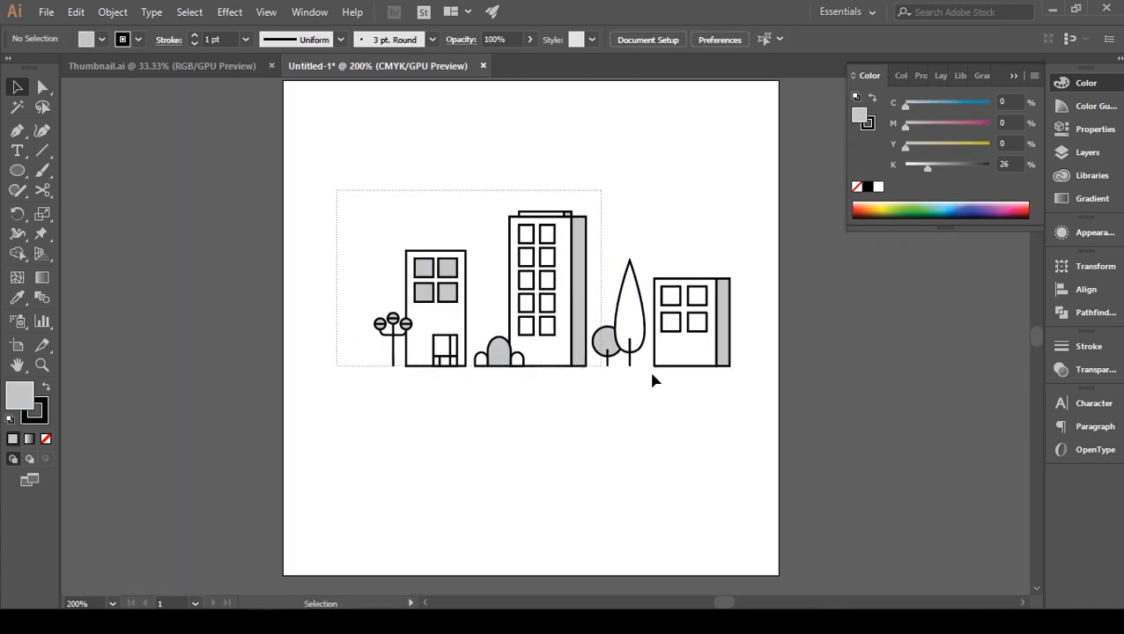
{"action": "left_click_drag", "start_coordinate": [653, 380], "coordinate": [746, 251]}
{"action": "key", "text": "shift+Right"}
{"action": "key", "text": "shift+Right"}
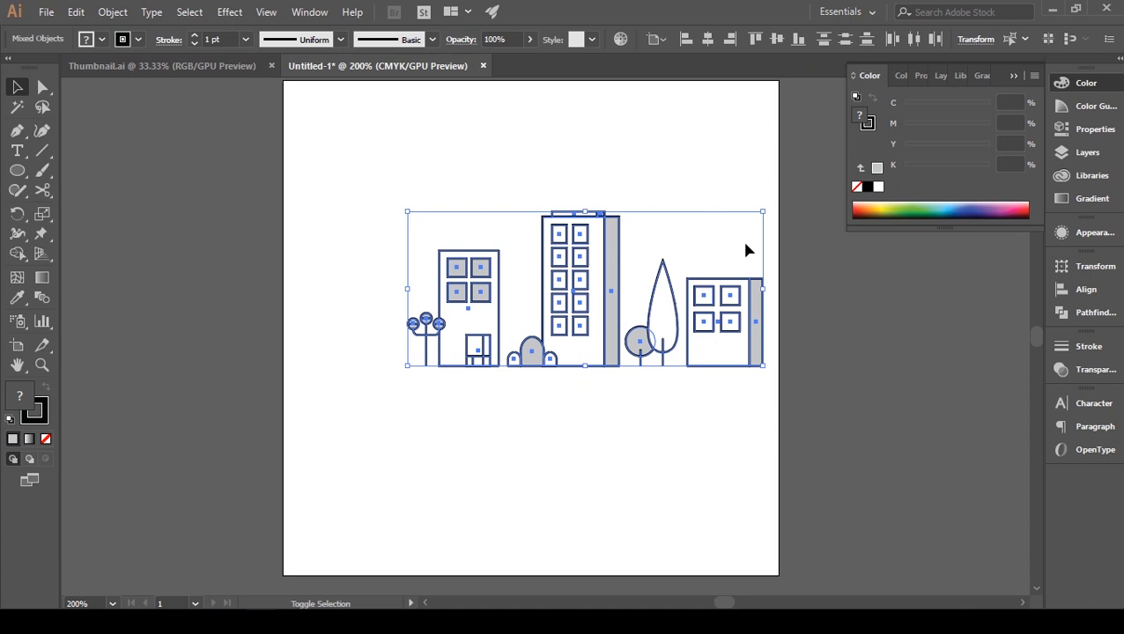
{"action": "key", "text": "shift+Down"}
{"action": "key", "text": "shift+Down"}
{"action": "key", "text": "shift+Down"}
{"action": "key", "text": "shift+Down"}
{"action": "key", "text": "shift+Down"}
{"action": "left_click", "coordinate": [745, 245]}
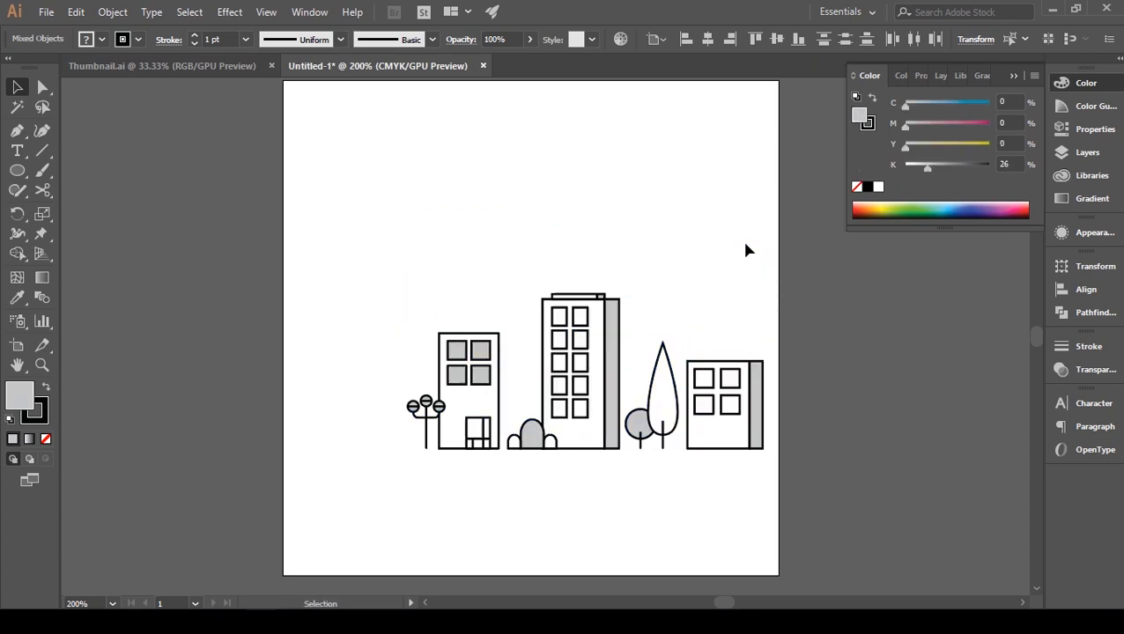
Draw a straight horizontal ground line along the buildings' base, spanning the artboard from edge to edge
{"action": "left_click_drag", "start_coordinate": [711, 266], "coordinate": [708, 256]}
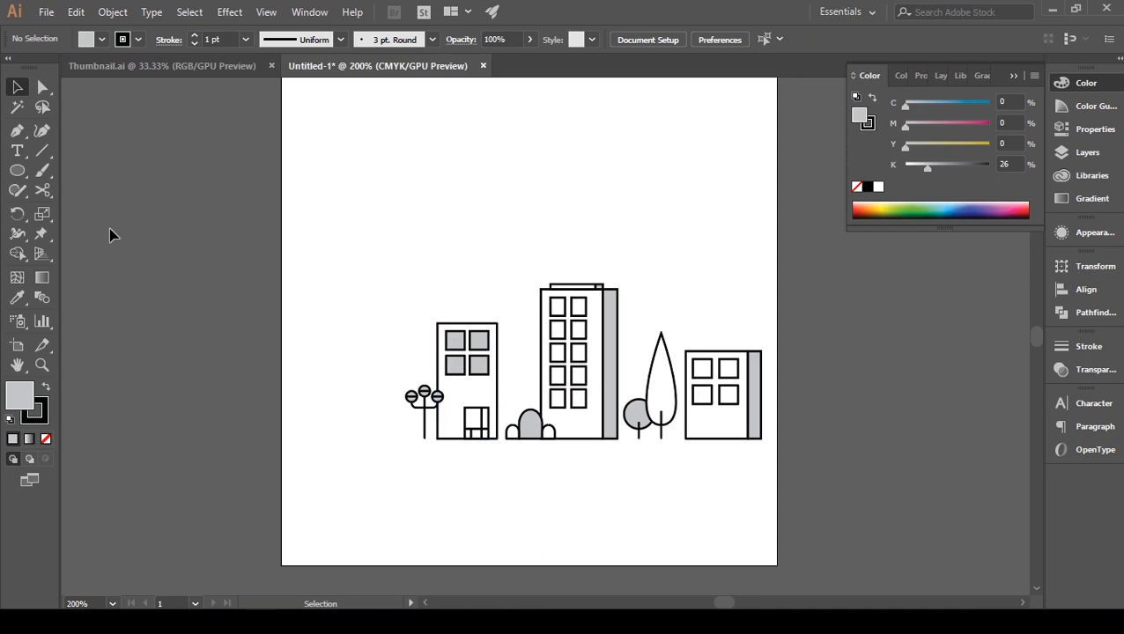
{"action": "left_click", "coordinate": [17, 130]}
{"action": "left_click", "coordinate": [777, 438]}
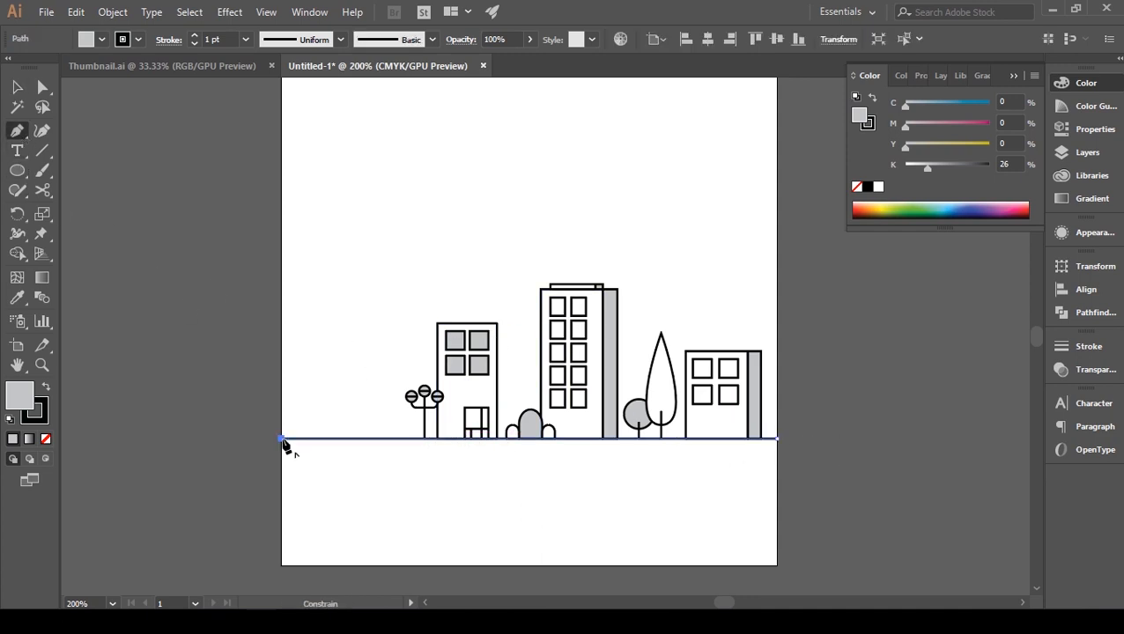
{"action": "left_click", "coordinate": [282, 439]}
{"action": "key", "text": "v"}
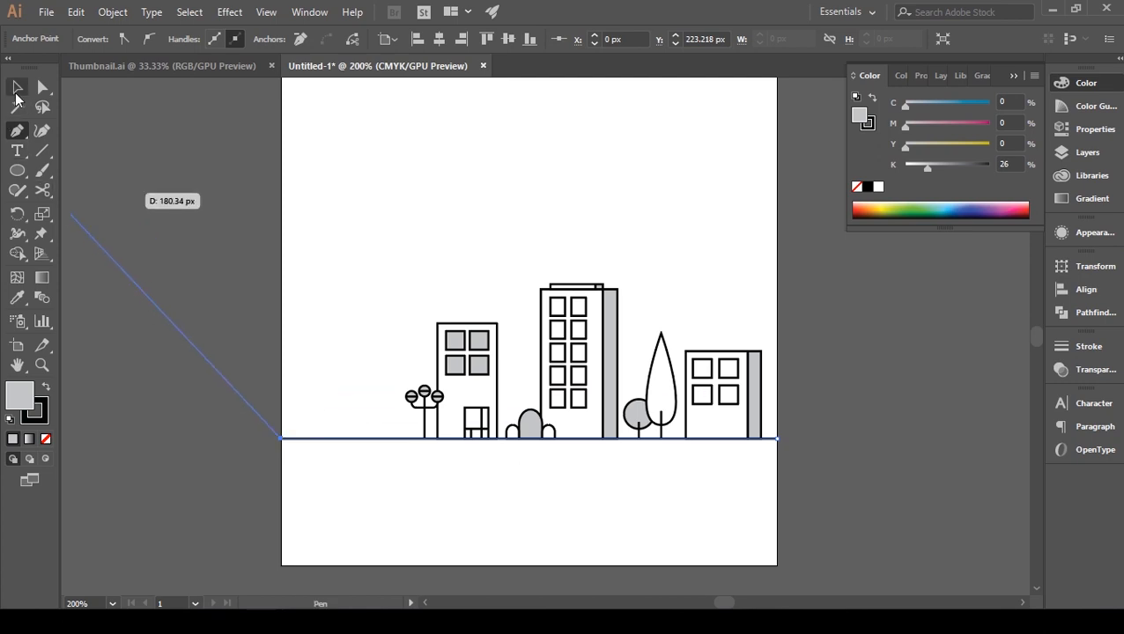
{"action": "left_click", "coordinate": [441, 253]}
Draw a tall rectangle on the ground line left of the street lamp, with the white fill and black outline sampled from the tall building
{"action": "left_click_drag", "start_coordinate": [27, 170], "coordinate": [55, 170]}
{"action": "left_click_drag", "start_coordinate": [376, 438], "coordinate": [313, 249]}
{"action": "key", "text": "v"}
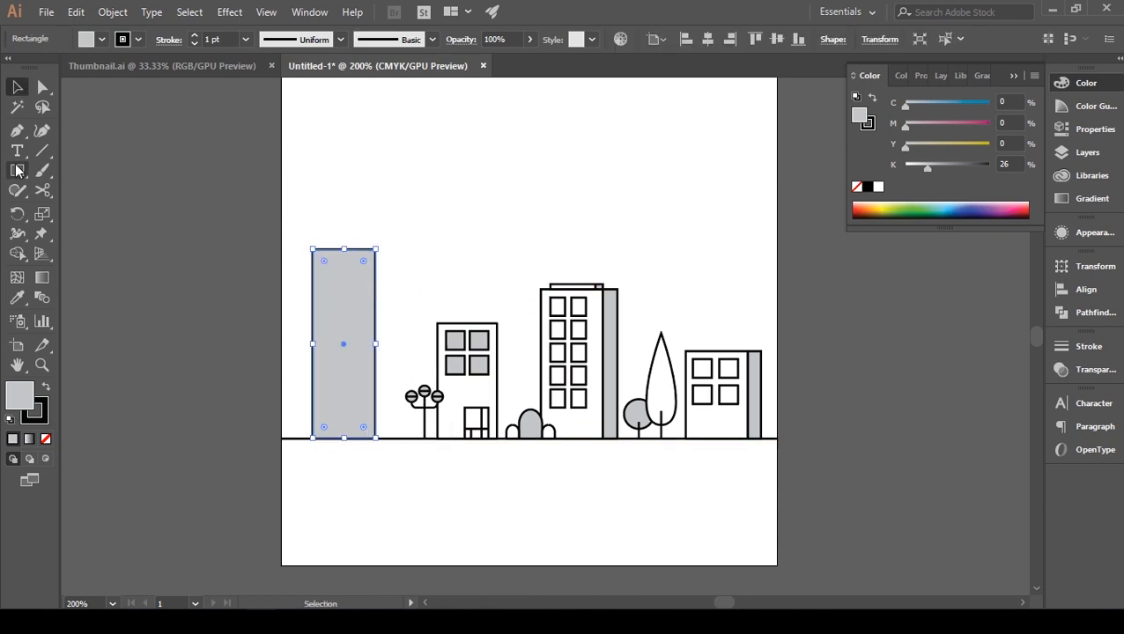
{"action": "left_click", "coordinate": [19, 298]}
{"action": "left_click", "coordinate": [475, 390]}
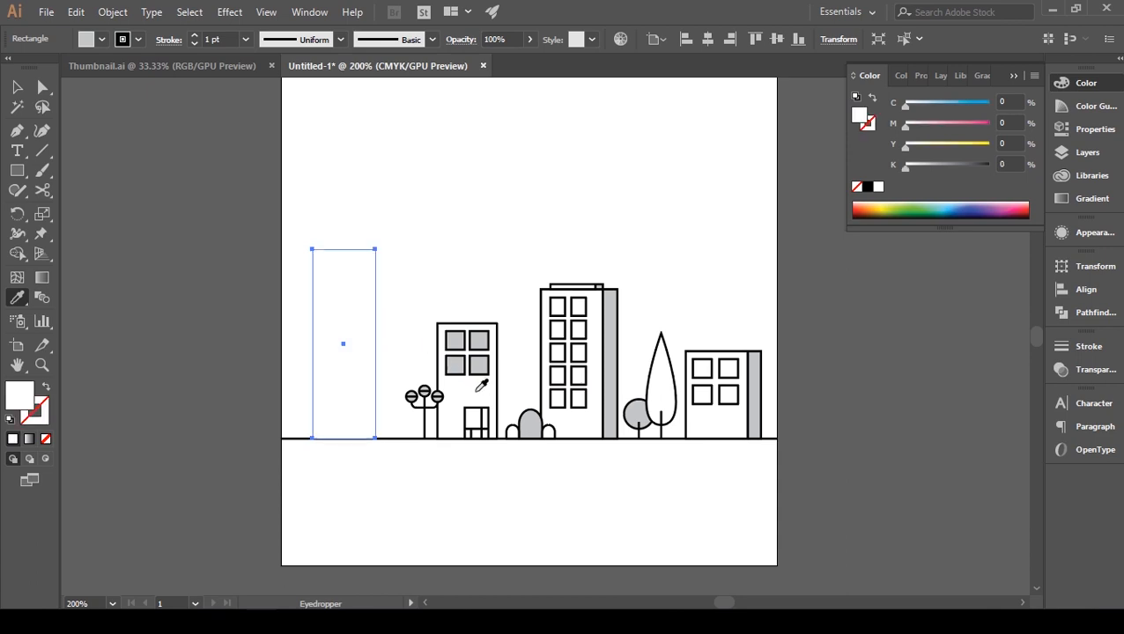
{"action": "left_click", "coordinate": [556, 379]}
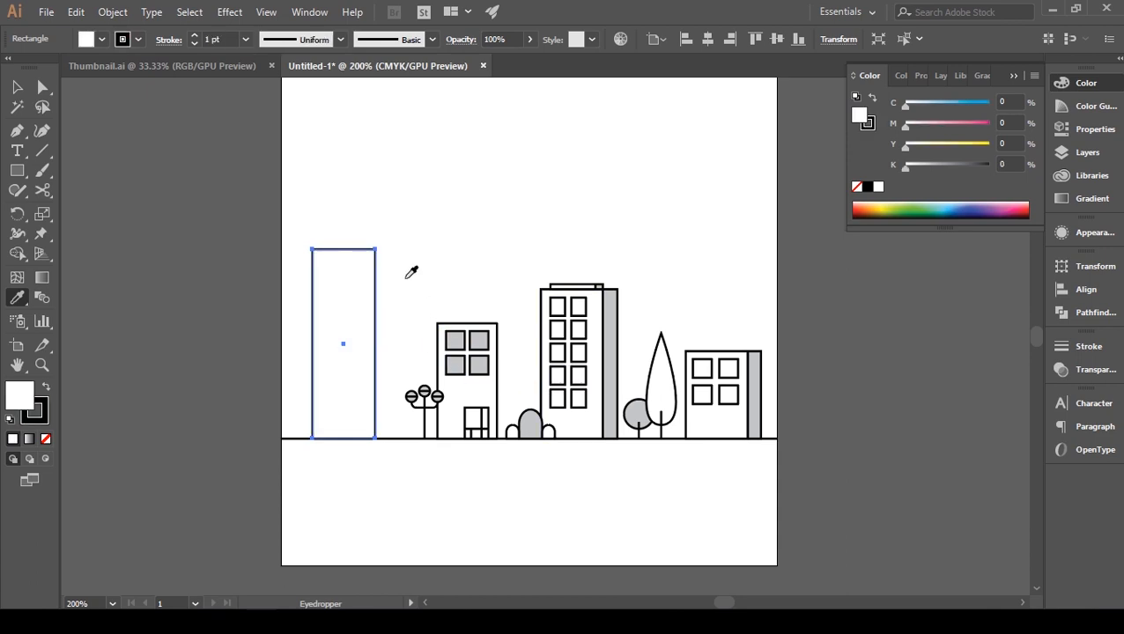
Fill the low building with the door beside the street lamp with white
{"action": "left_click", "coordinate": [17, 89]}
{"action": "left_click", "coordinate": [490, 398]}
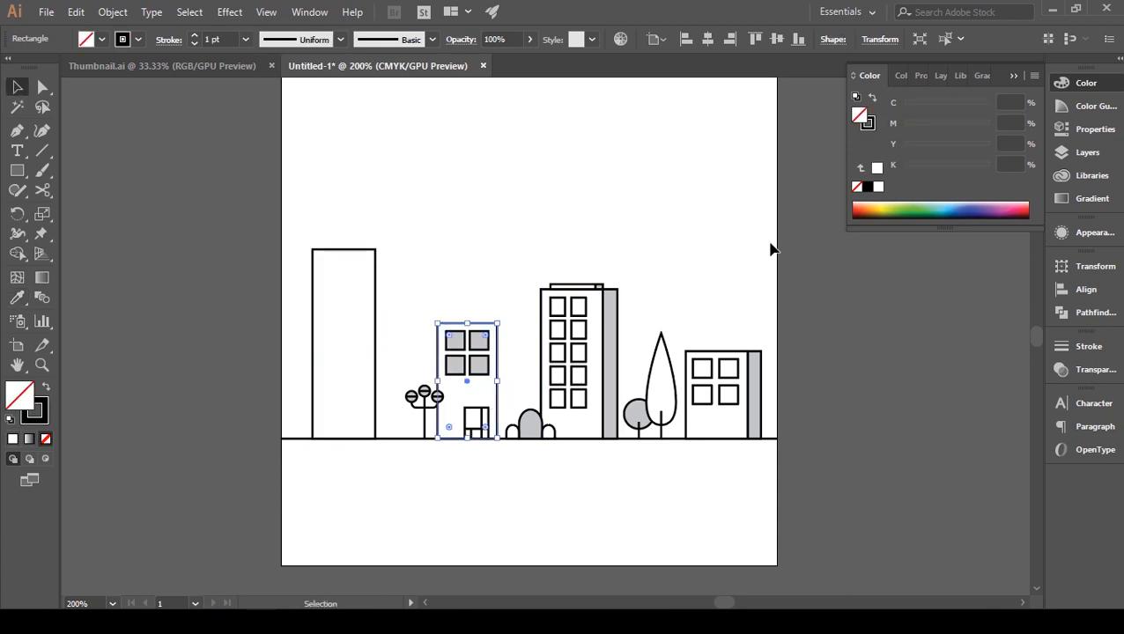
{"action": "left_click", "coordinate": [878, 187]}
{"action": "left_click", "coordinate": [414, 231]}
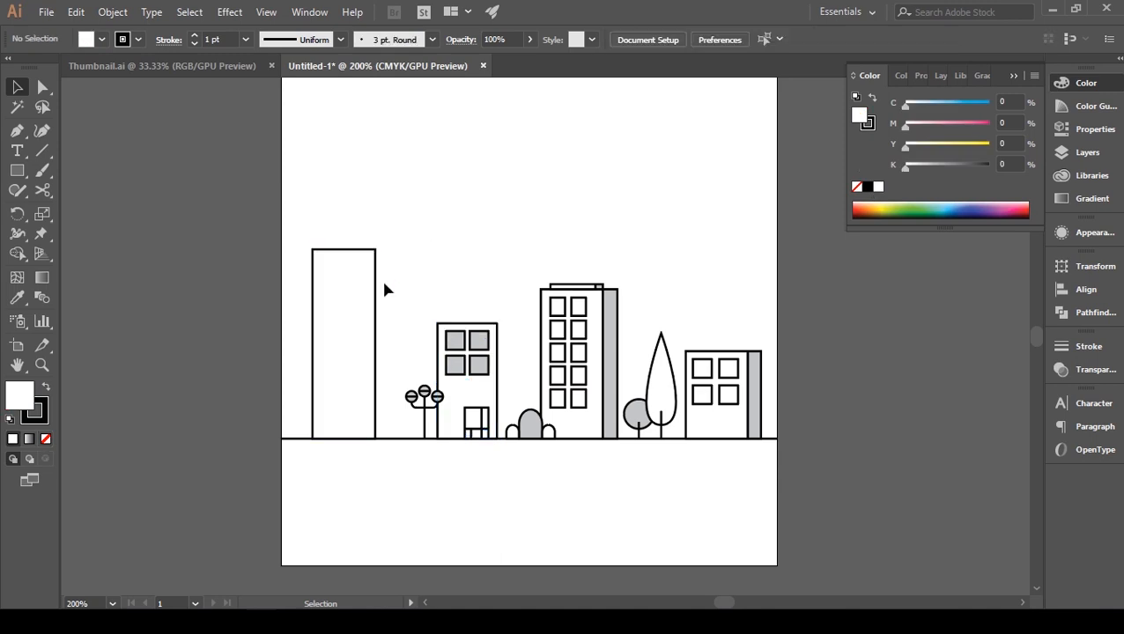
Add a narrow full-height side strip along the new tall building's right edge, with the gray fill sampled from the neighbouring tower's side
{"action": "left_click", "coordinate": [370, 269]}
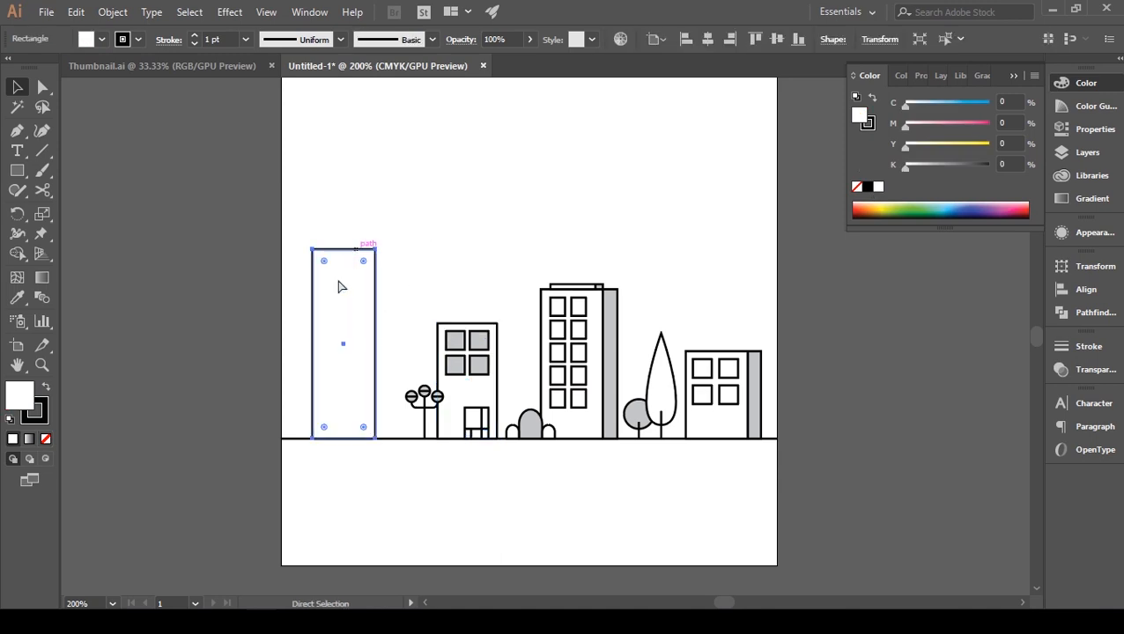
{"action": "left_click_drag", "start_coordinate": [316, 348], "coordinate": [391, 354]}
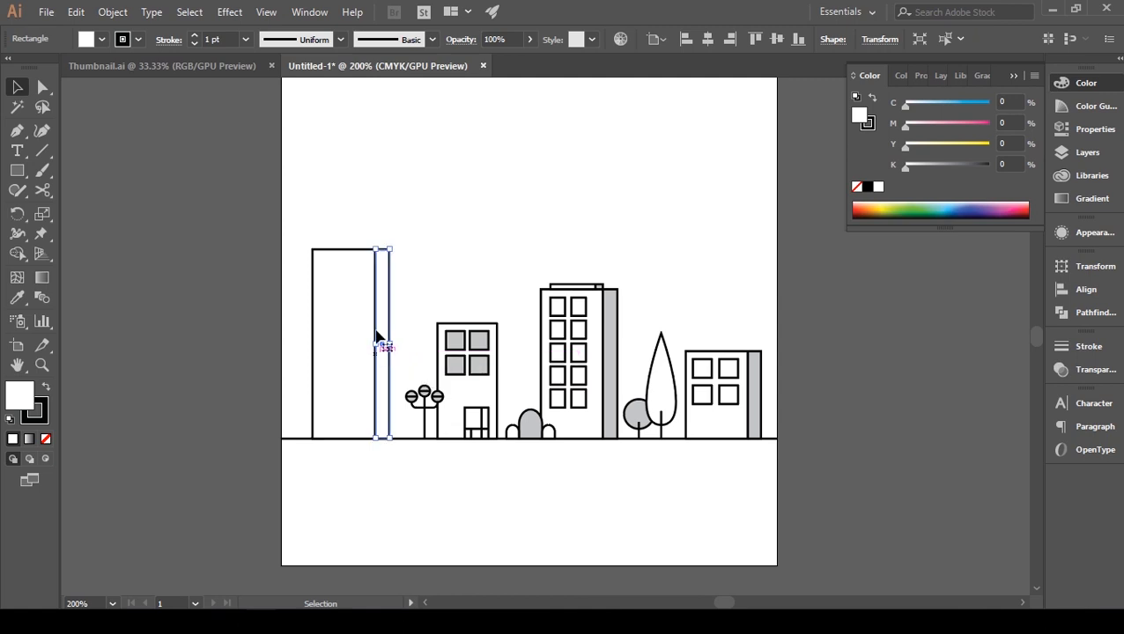
{"action": "left_click", "coordinate": [17, 297]}
{"action": "left_click", "coordinate": [611, 319]}
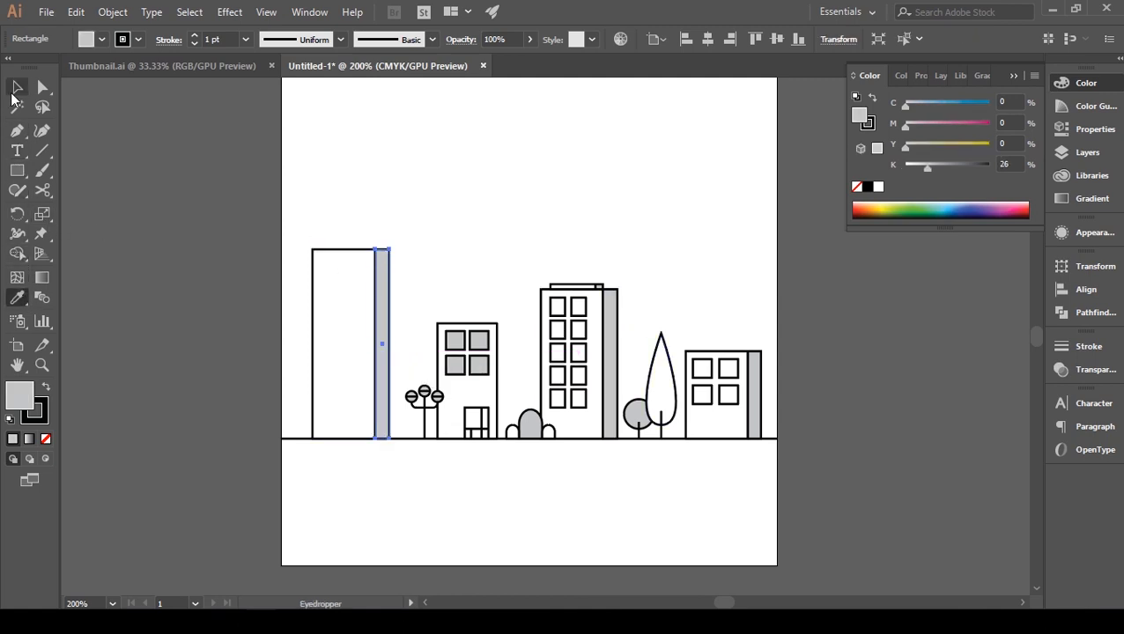
{"action": "left_click", "coordinate": [15, 90]}
{"action": "left_click", "coordinate": [463, 245]}
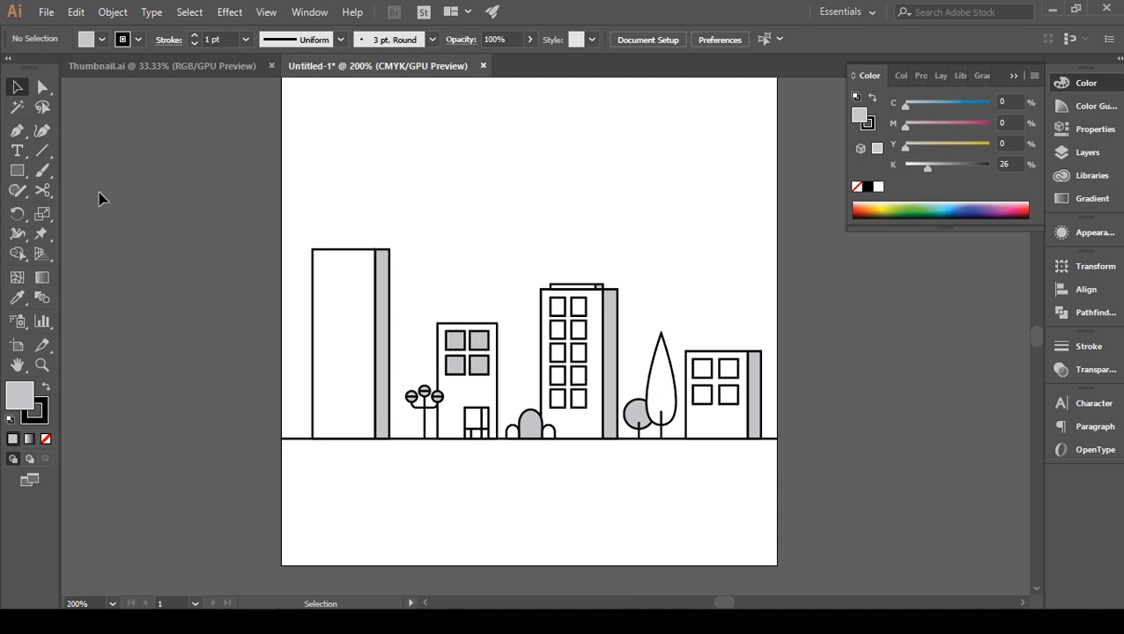
Draw a straight vertical line with no fill inside the leftmost building near its left edge, undoing the stray extra segment
{"action": "left_click", "coordinate": [17, 150]}
{"action": "left_click", "coordinate": [17, 130]}
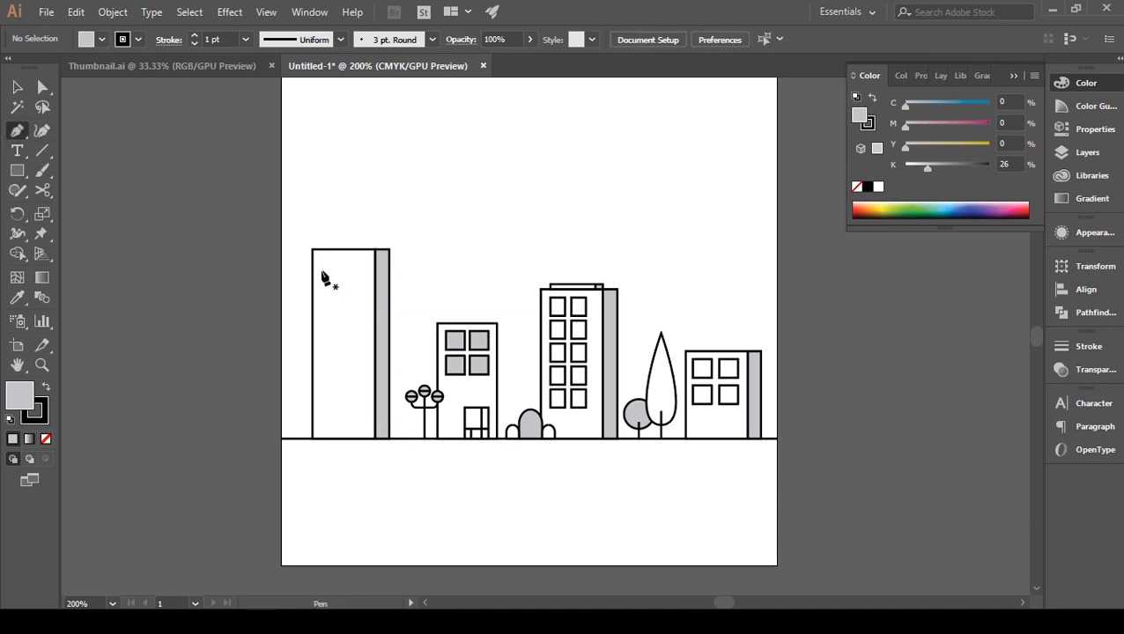
{"action": "left_click", "coordinate": [320, 270]}
{"action": "left_click", "coordinate": [320, 414]}
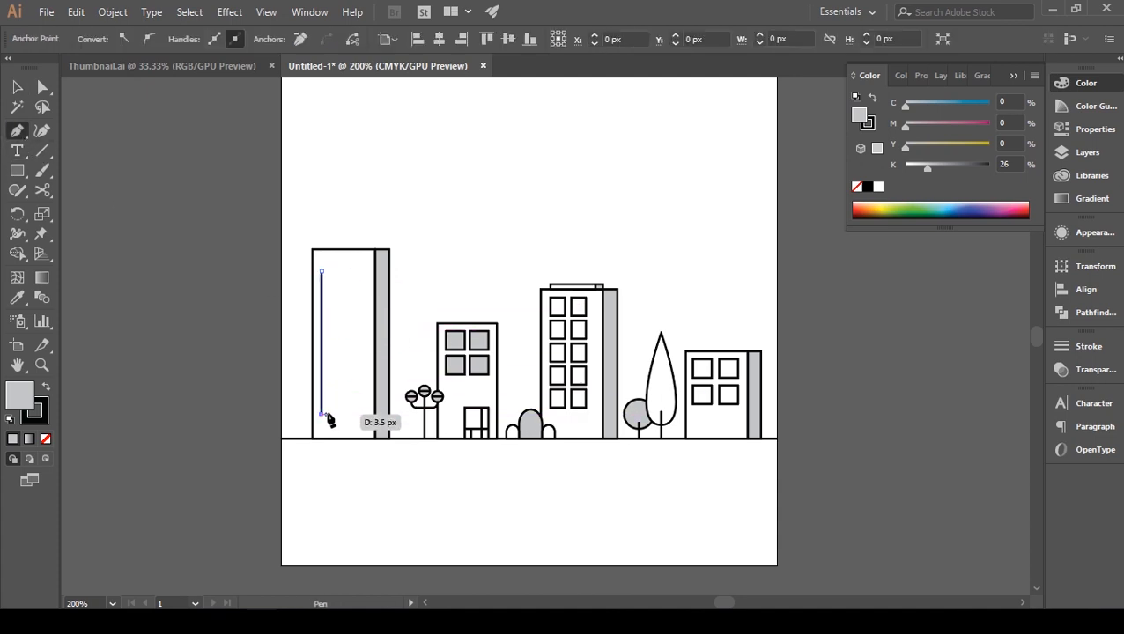
{"action": "left_click", "coordinate": [17, 87]}
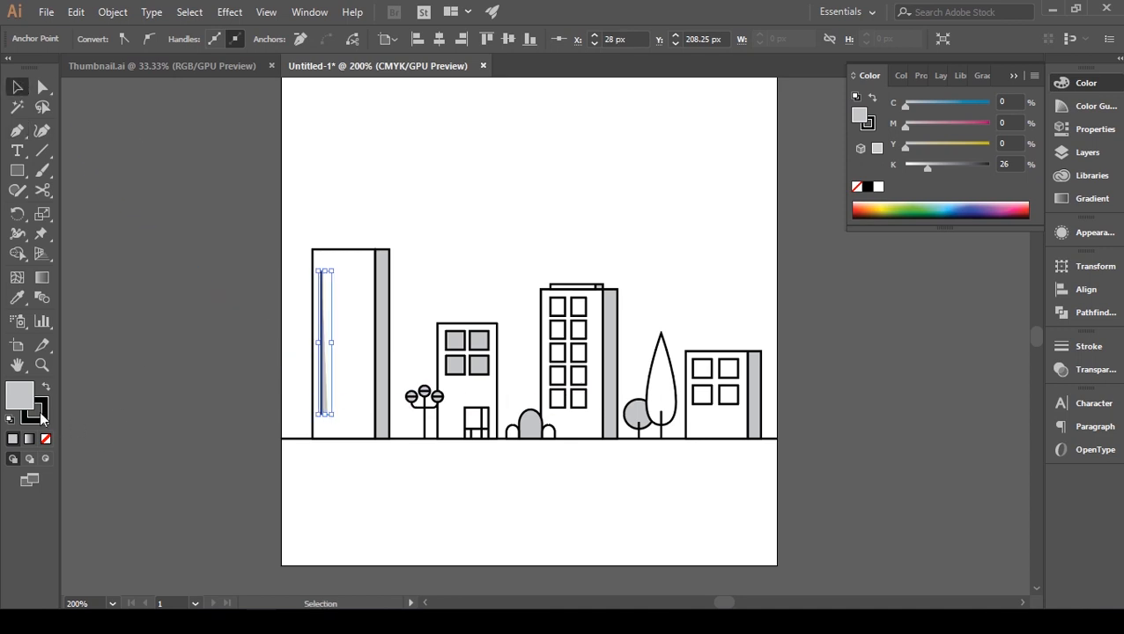
{"action": "left_click", "coordinate": [46, 438]}
{"action": "left_click", "coordinate": [226, 275]}
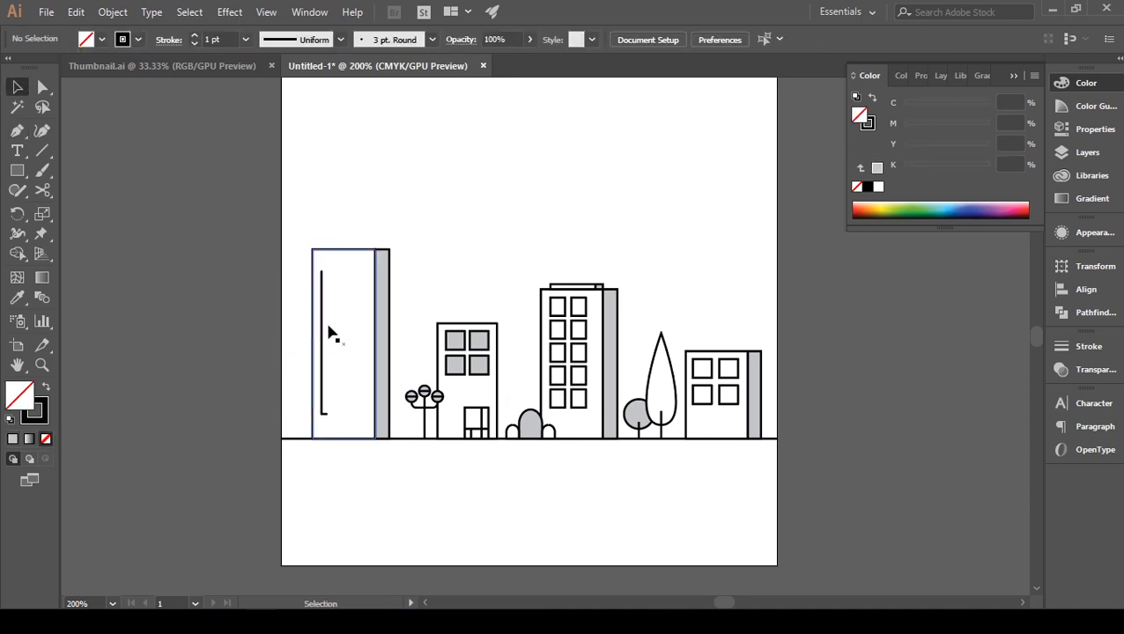
{"action": "key", "text": "ctrl+z"}
{"action": "key", "text": "ctrl+z"}
{"action": "left_click", "coordinate": [384, 185]}
{"action": "left_click", "coordinate": [322, 315]}
{"action": "left_click", "coordinate": [46, 439]}
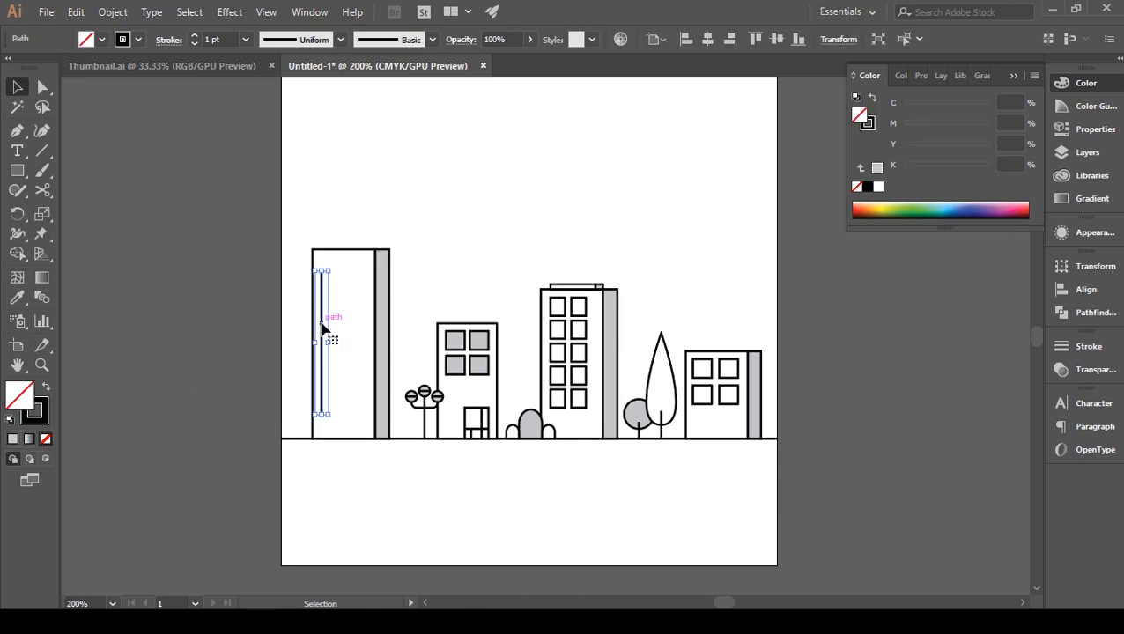
Duplicate the vertical line twice to the right at equal spacing on the building's front
{"action": "left_click_drag", "start_coordinate": [326, 327], "coordinate": [341, 328]}
{"action": "key", "text": "ctrl+d"}
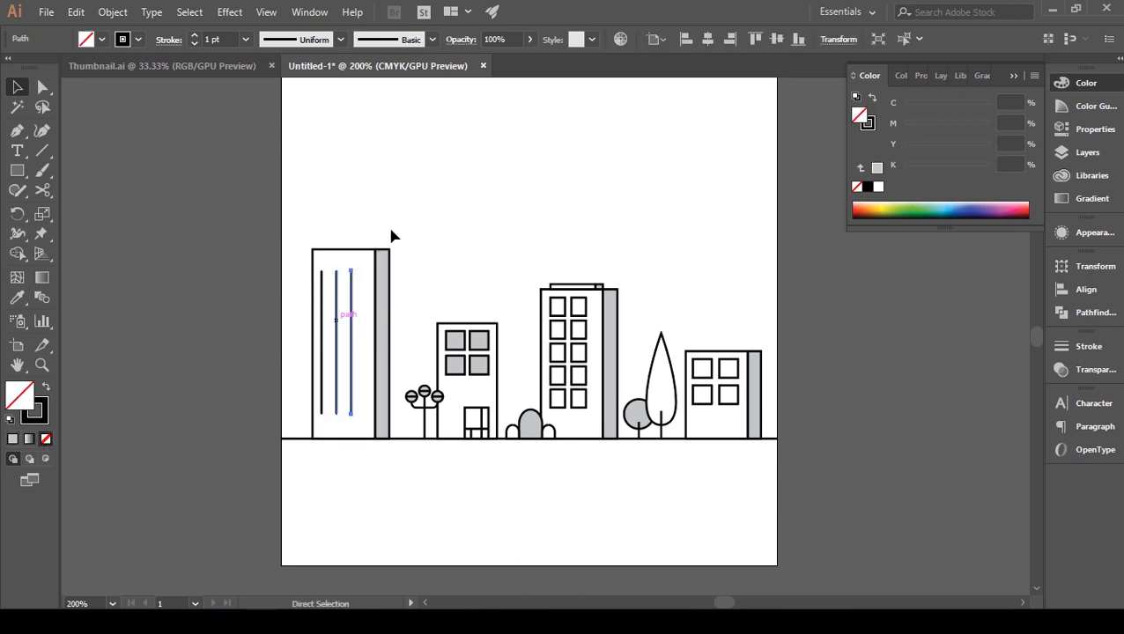
{"action": "left_click", "coordinate": [408, 206]}
Nudge the three vertical lines right so they sit centred on the building's front
{"action": "left_click", "coordinate": [366, 258]}
{"action": "left_click", "coordinate": [352, 287]}
{"action": "left_click", "coordinate": [338, 288], "text": "shift"}
{"action": "key", "text": "Right"}
{"action": "key", "text": "Right"}
{"action": "key", "text": "Right"}
{"action": "key", "text": "Right"}
{"action": "key", "text": "Right"}
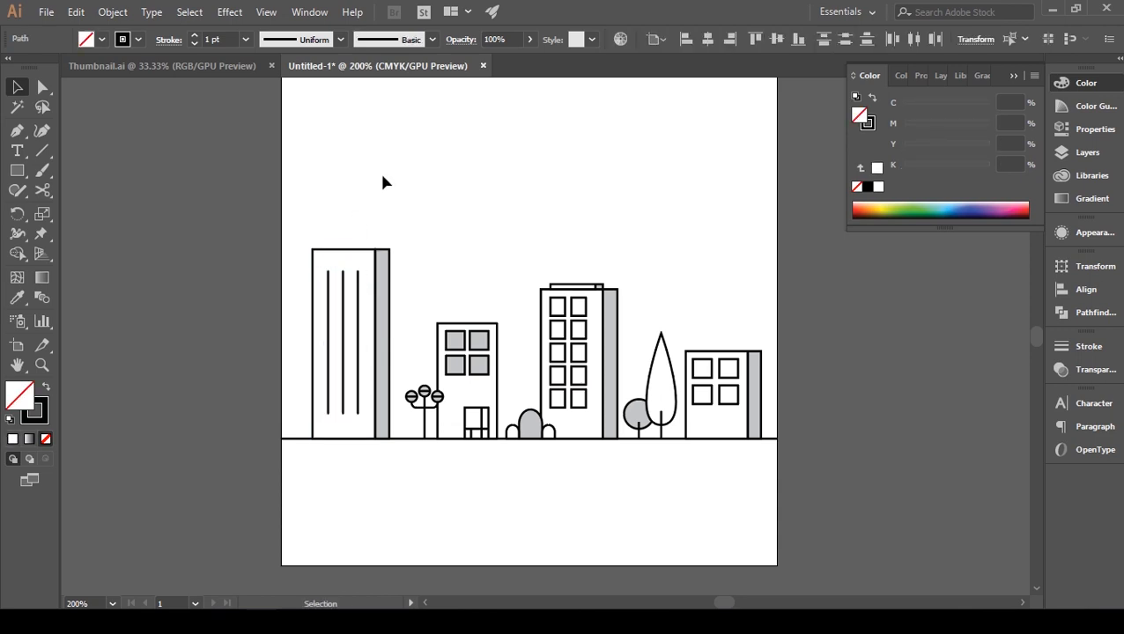
{"action": "left_click", "coordinate": [383, 183]}
Draw a small rectangle on the leftmost building's roof, starting in line with the first vertical line, and fill it white
{"action": "key", "text": "m"}
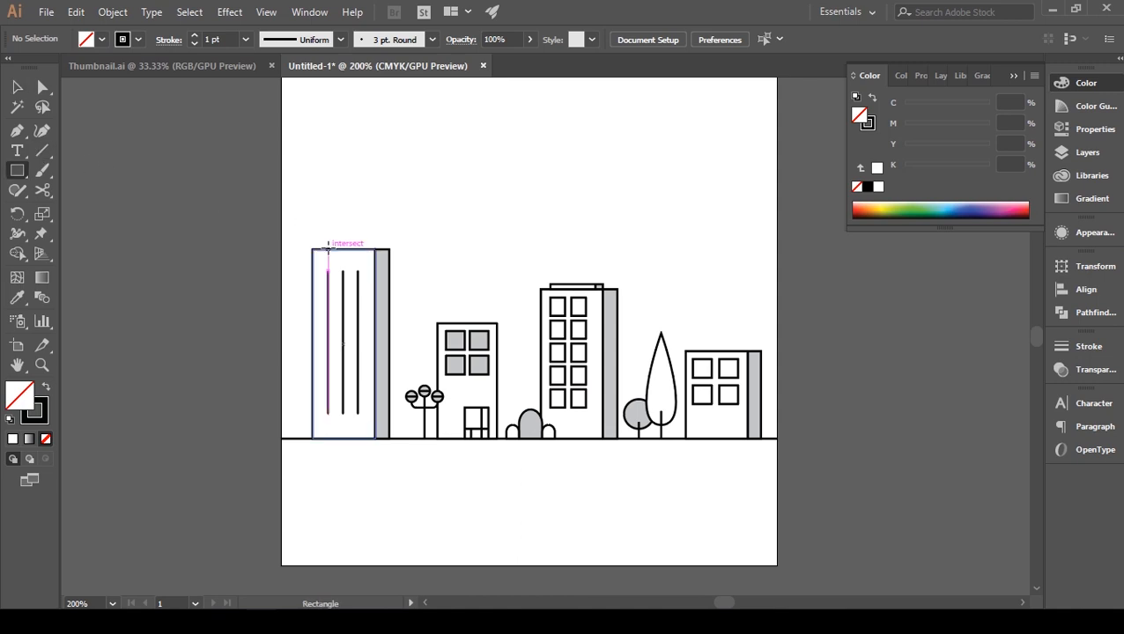
{"action": "left_click_drag", "start_coordinate": [328, 249], "coordinate": [367, 234]}
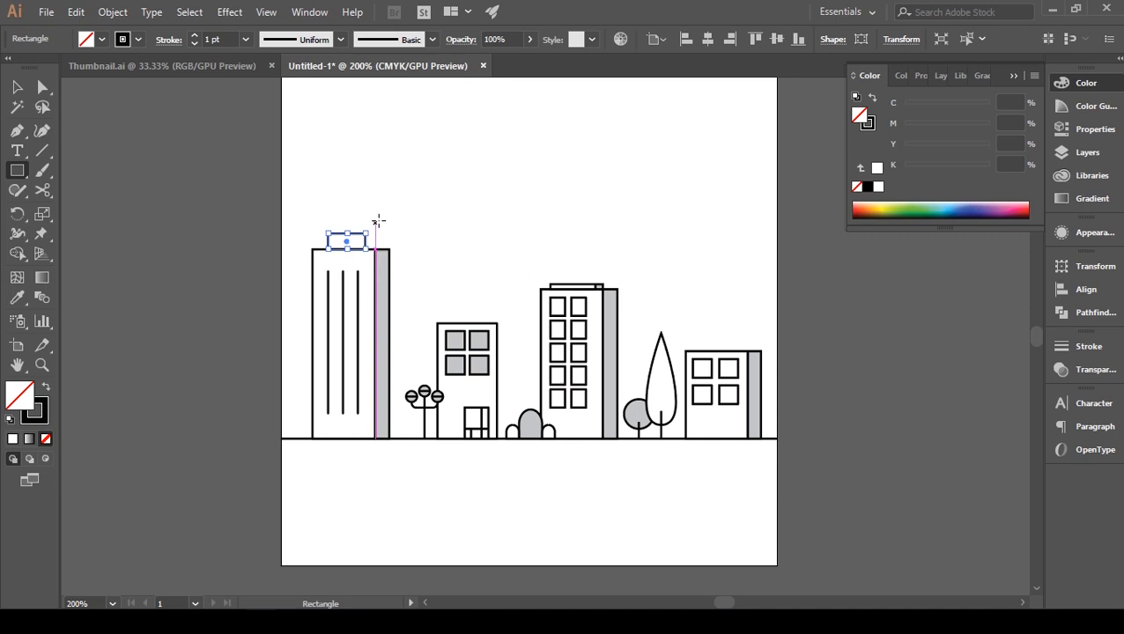
{"action": "left_click", "coordinate": [15, 438]}
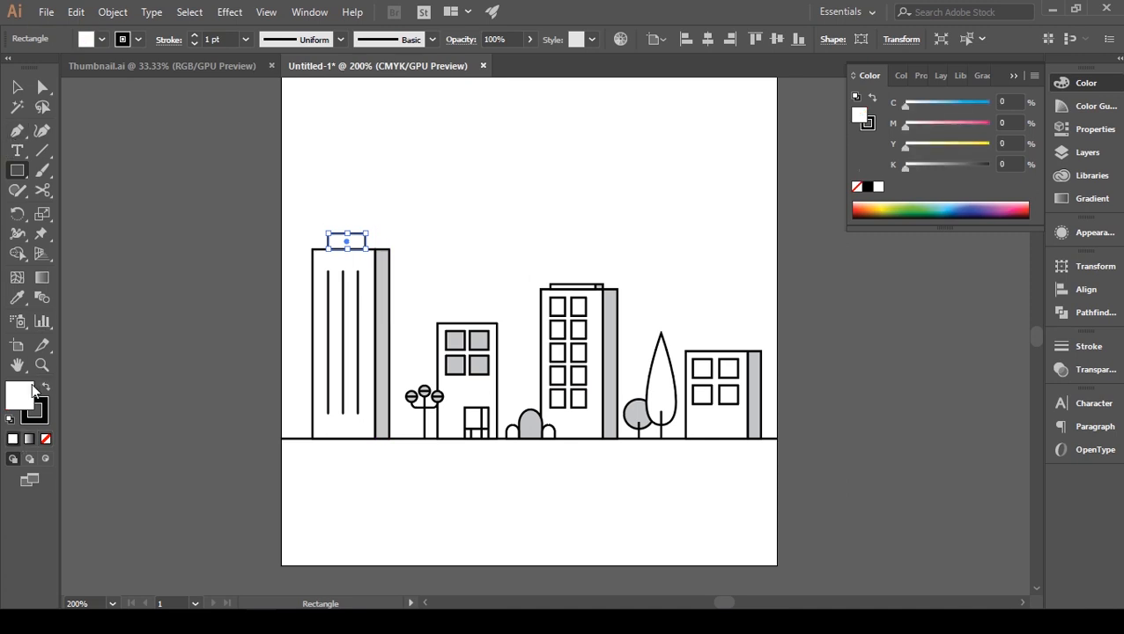
{"action": "left_click", "coordinate": [23, 89]}
{"action": "left_click", "coordinate": [366, 166]}
Add a narrow strip at the right end of the rooftop block from a copy of it, filled with the sampled gray
{"action": "key", "text": "ctrl+equal"}
{"action": "key", "text": "ctrl+equal"}
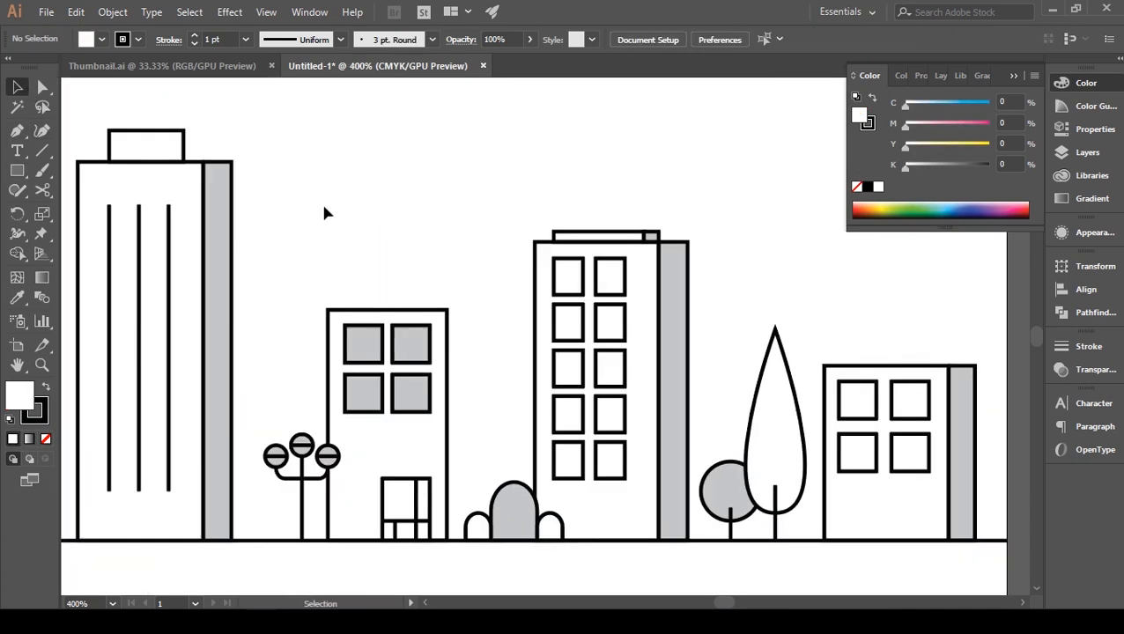
{"action": "left_click_drag", "start_coordinate": [277, 201], "coordinate": [393, 309]}
{"action": "left_click", "coordinate": [253, 242]}
{"action": "key", "text": "ctrl+c"}
{"action": "key", "text": "ctrl+f"}
{"action": "left_click_drag", "start_coordinate": [225, 255], "coordinate": [322, 255]}
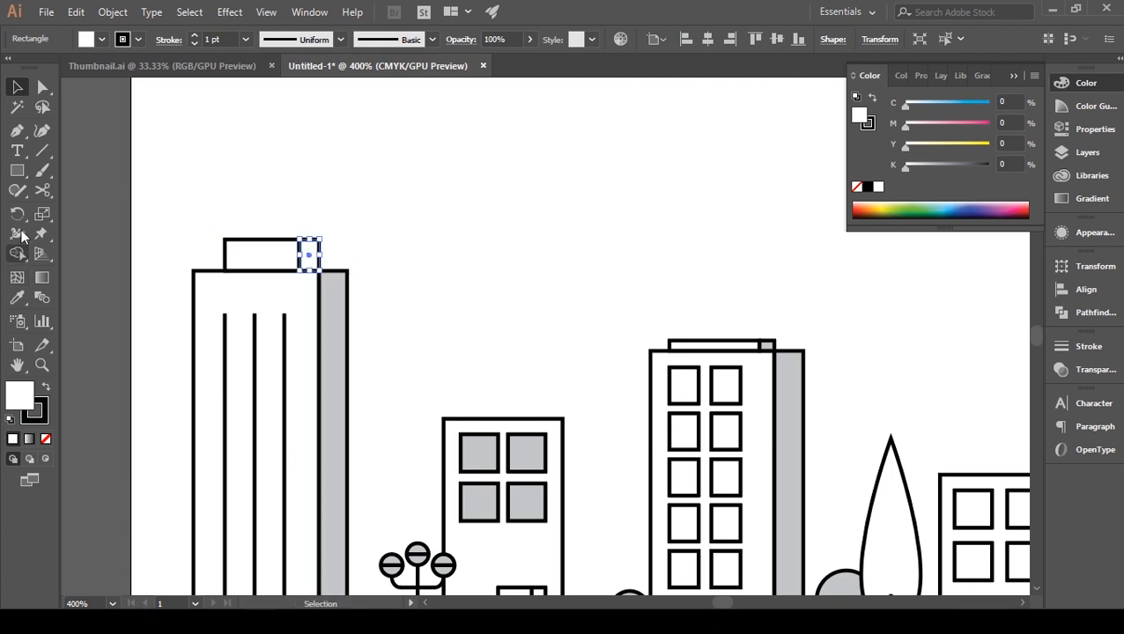
{"action": "left_click", "coordinate": [19, 298]}
{"action": "left_click", "coordinate": [343, 291]}
{"action": "key", "text": "v"}
{"action": "left_click", "coordinate": [331, 182]}
Draw a closed triangular roof on top of the rooftop block, with the white fill and black outline sampled from the block
{"action": "key", "text": "space"}
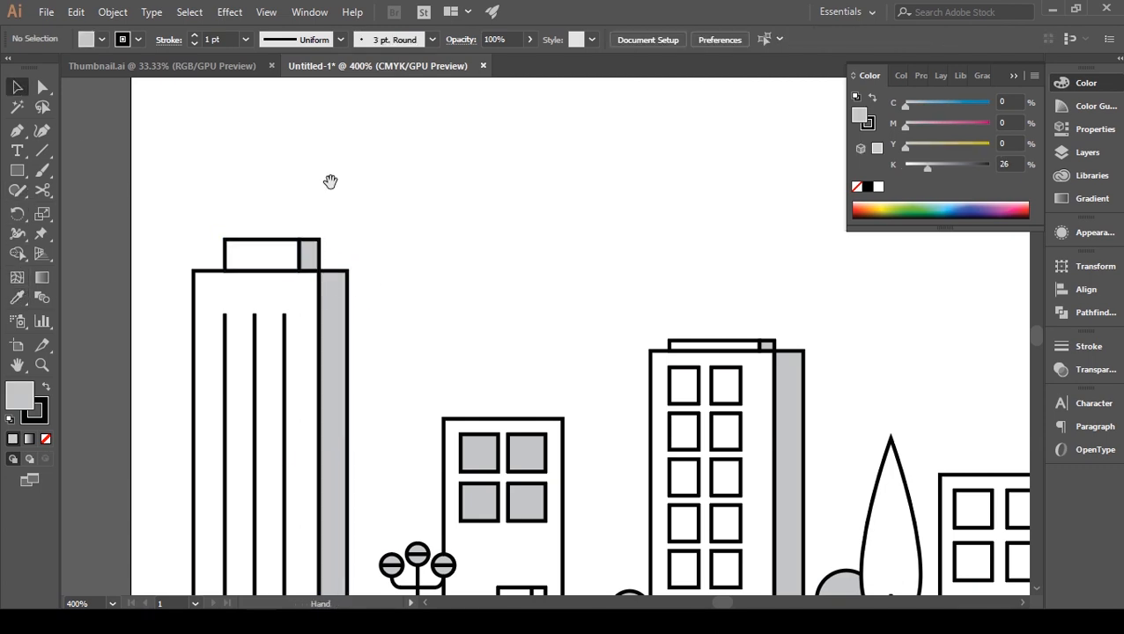
{"action": "left_click_drag", "start_coordinate": [331, 181], "coordinate": [361, 218]}
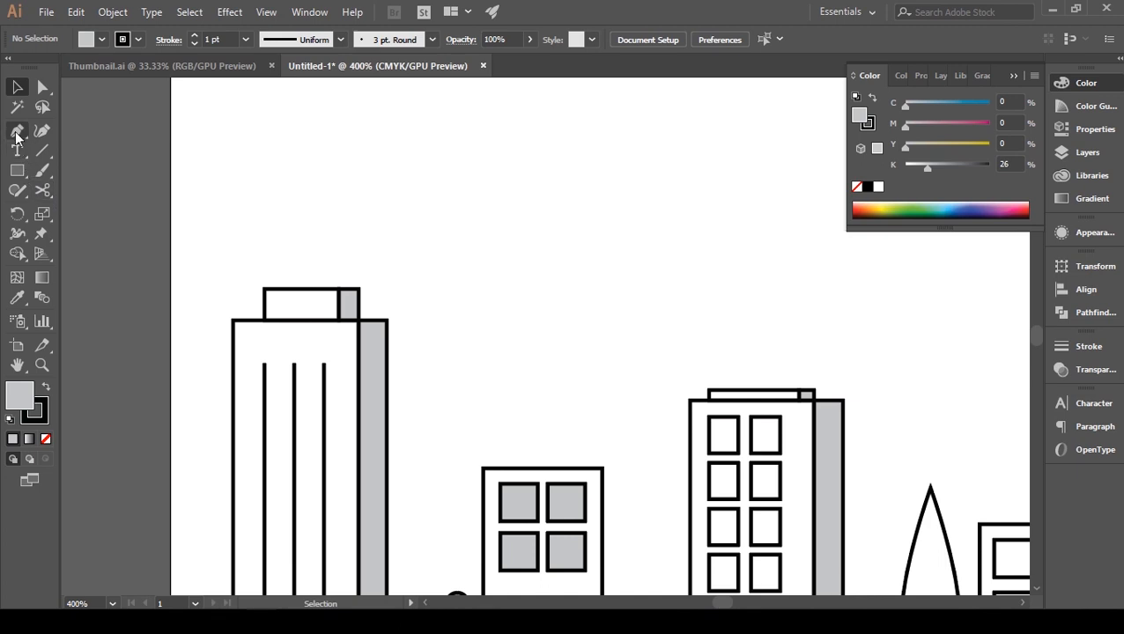
{"action": "left_click", "coordinate": [17, 134]}
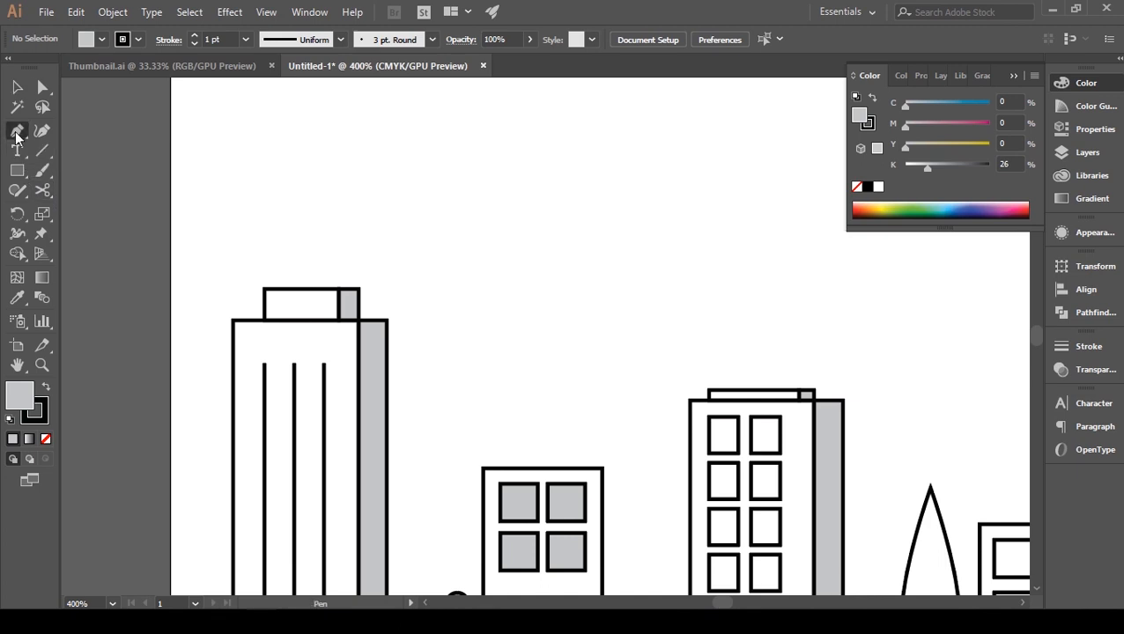
{"action": "left_click", "coordinate": [253, 289]}
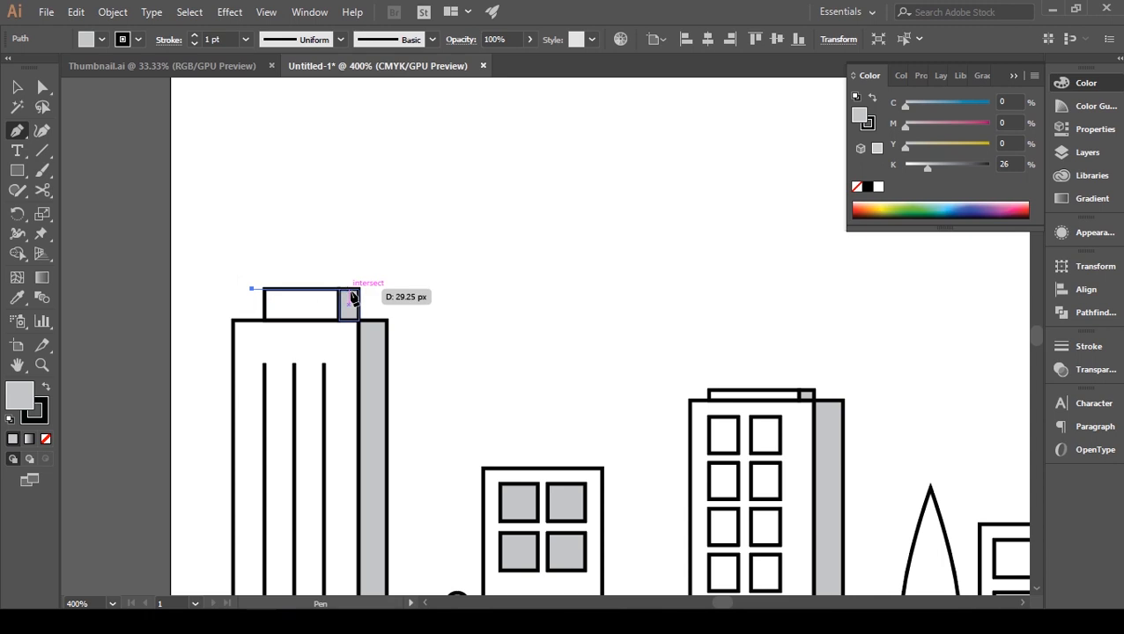
{"action": "left_click", "coordinate": [350, 291]}
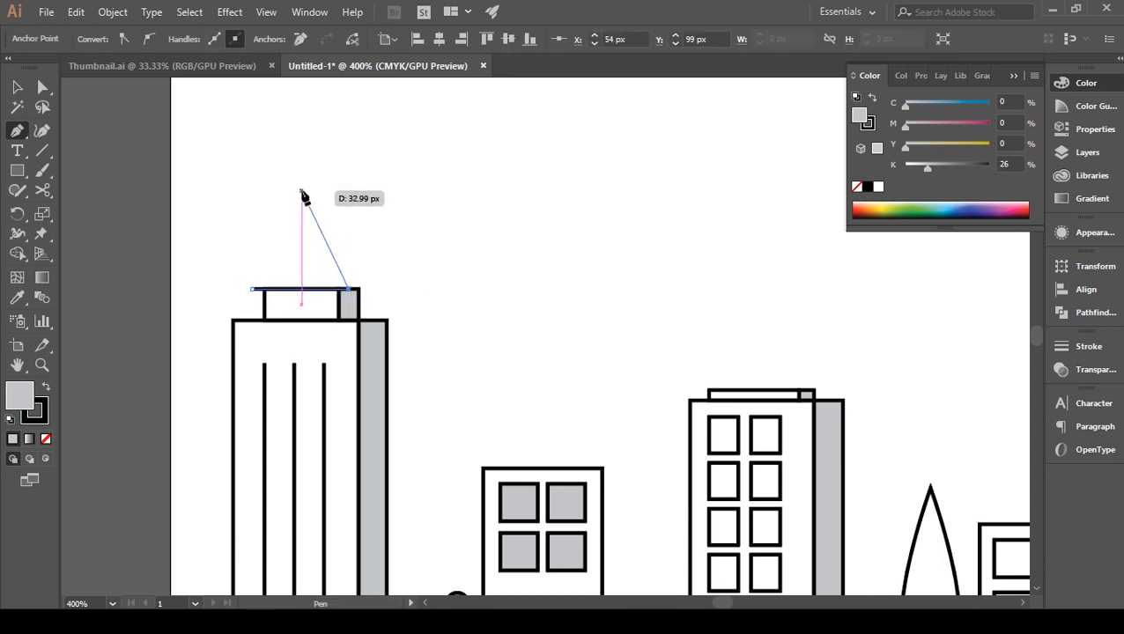
{"action": "left_click", "coordinate": [301, 191]}
{"action": "left_click", "coordinate": [251, 289]}
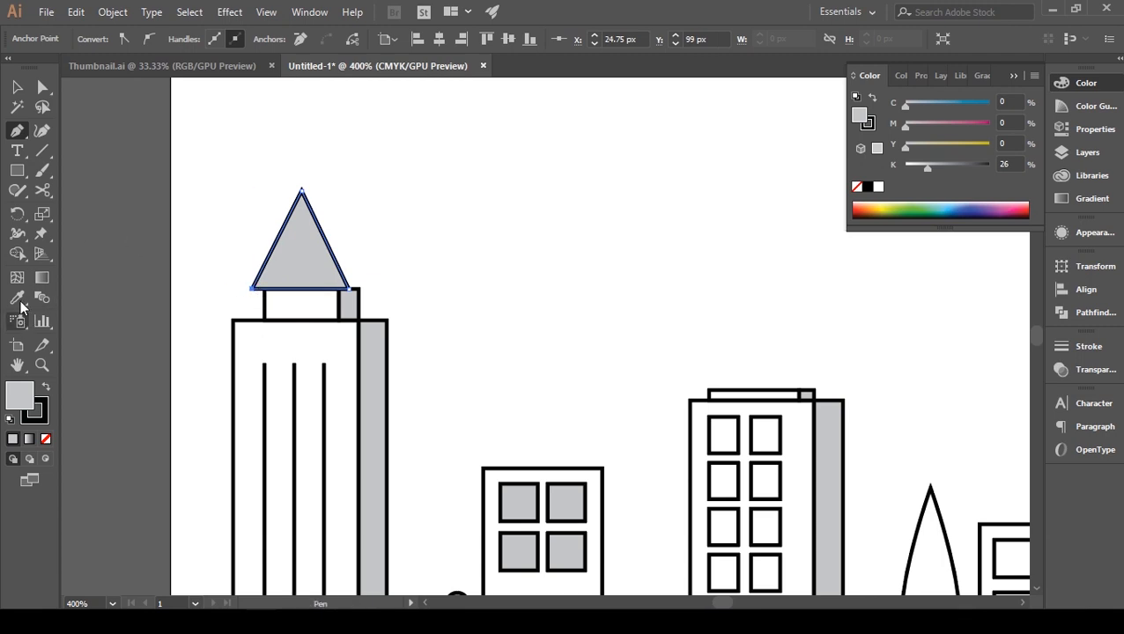
{"action": "key", "text": "i"}
{"action": "left_click", "coordinate": [292, 300]}
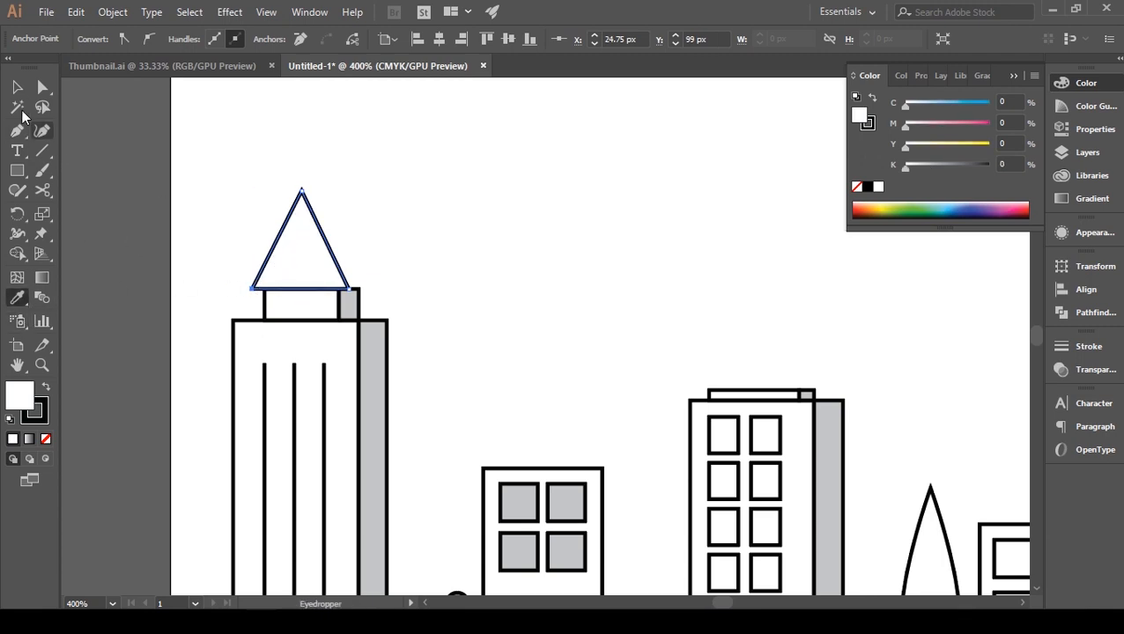
{"action": "left_click", "coordinate": [17, 86]}
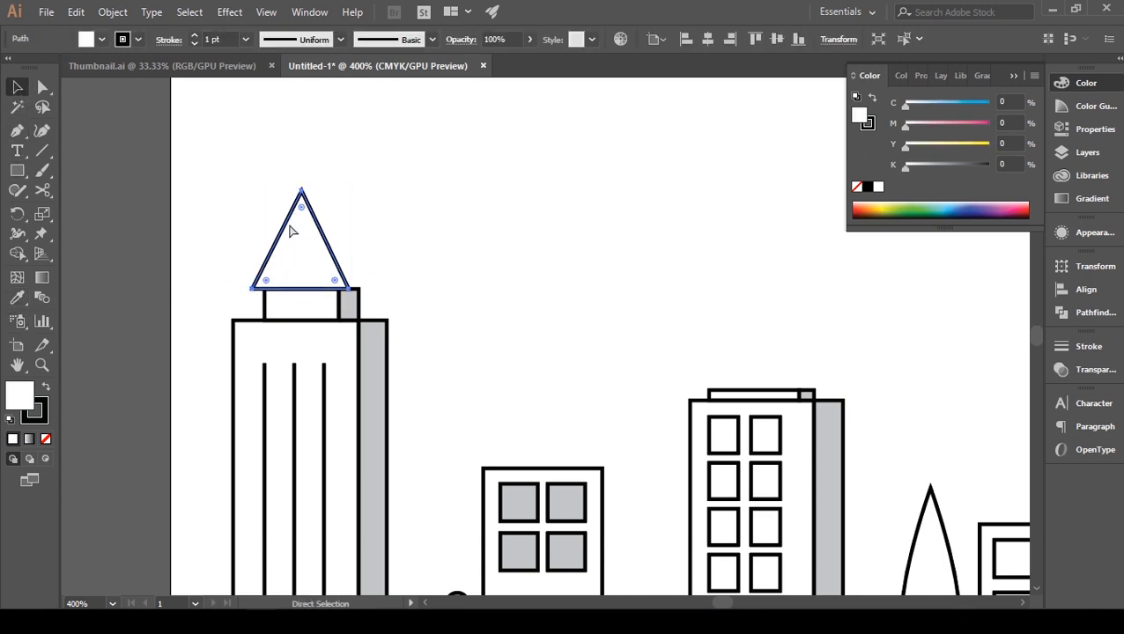
Duplicate the triangular roof, shift the copy about 5 px right and send it to the back
{"action": "key", "text": "ctrl+c"}
{"action": "key", "text": "ctrl+f"}
{"action": "key", "text": "Right"}
{"action": "key", "text": "Right"}
{"action": "key", "text": "Right"}
{"action": "key", "text": "Right"}
{"action": "key", "text": "Right"}
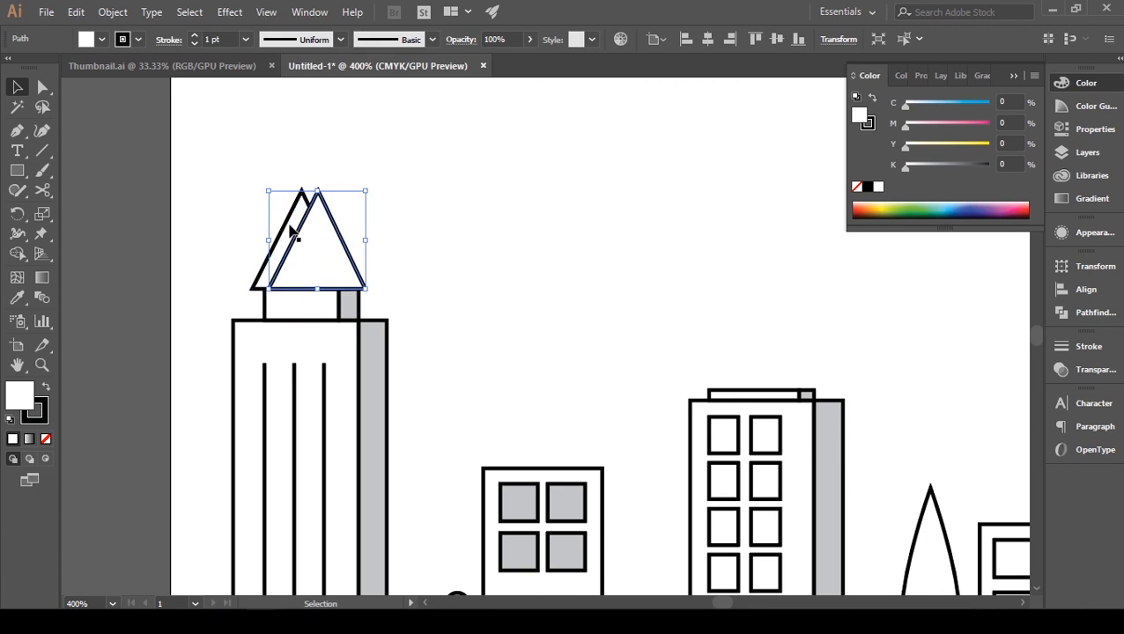
{"action": "right_click", "coordinate": [335, 231]}
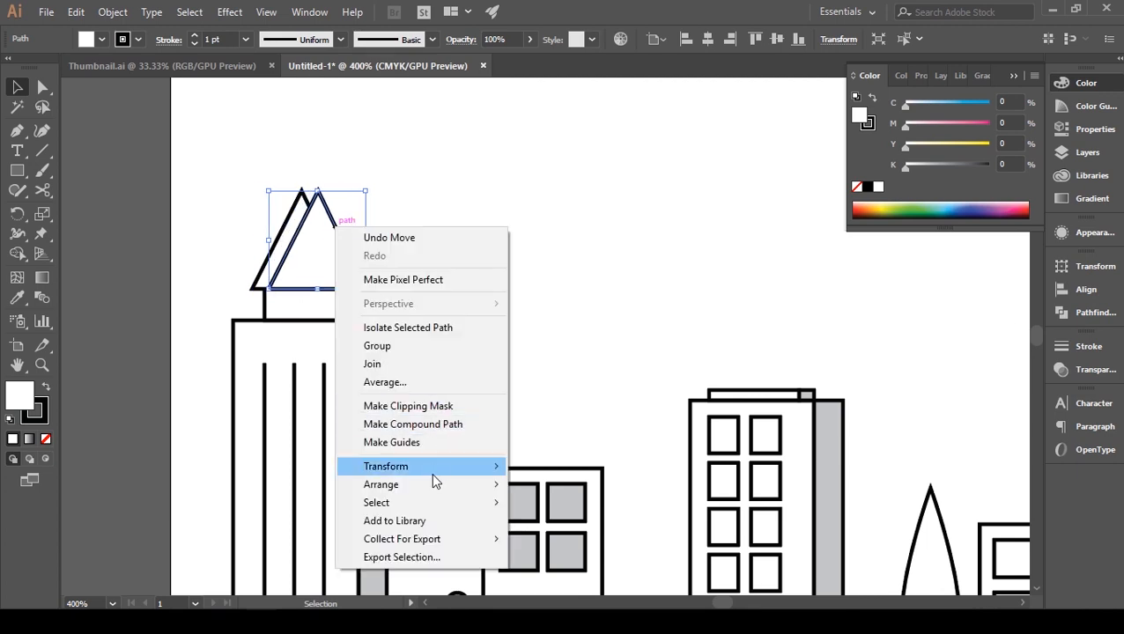
{"action": "mouse_move", "coordinate": [502, 486]}
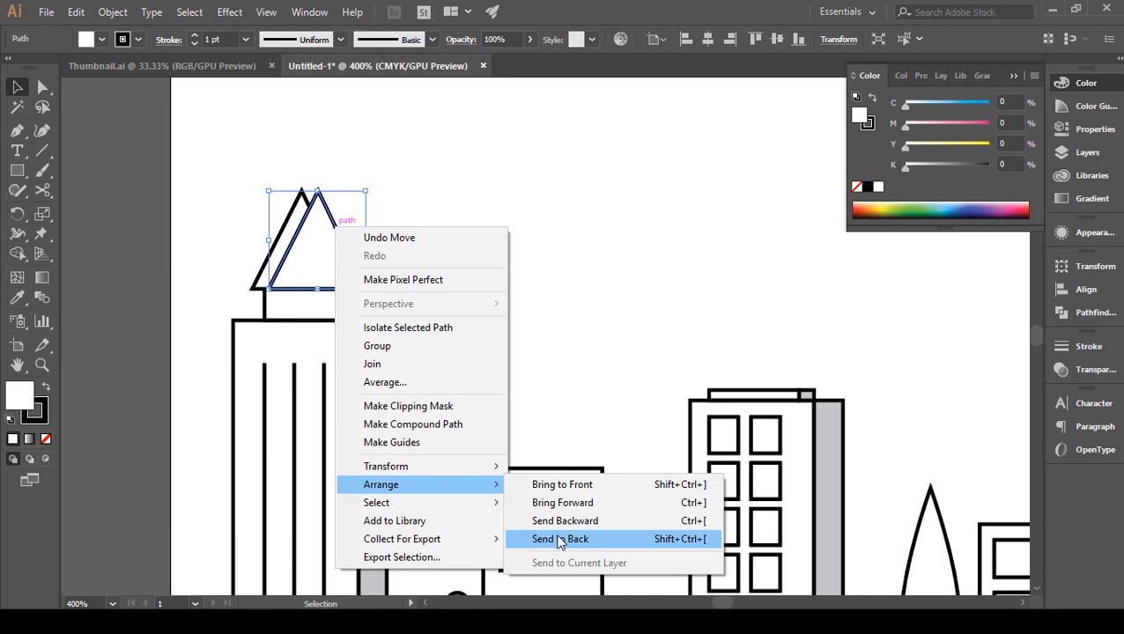
{"action": "left_click", "coordinate": [560, 540]}
Fill the rear triangle with the gray sampled from the building's side strip
{"action": "left_click", "coordinate": [436, 225]}
{"action": "left_click", "coordinate": [347, 234]}
{"action": "left_click", "coordinate": [16, 298]}
{"action": "left_click", "coordinate": [381, 356]}
{"action": "left_click", "coordinate": [18, 131]}
{"action": "left_click", "coordinate": [301, 190]}
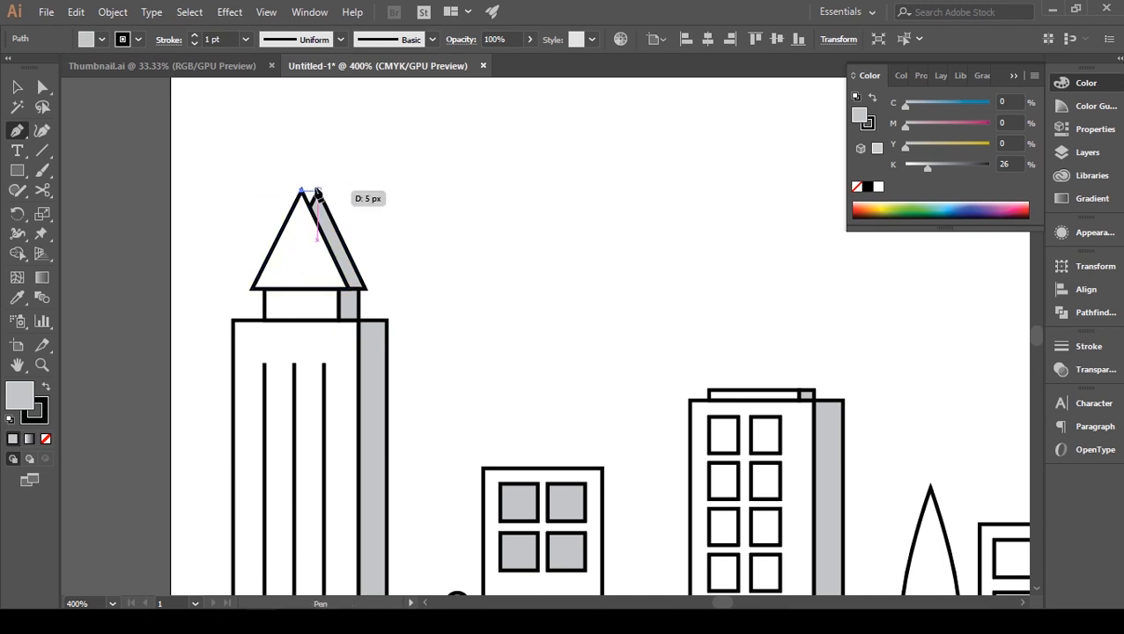
{"action": "left_click", "coordinate": [317, 190]}
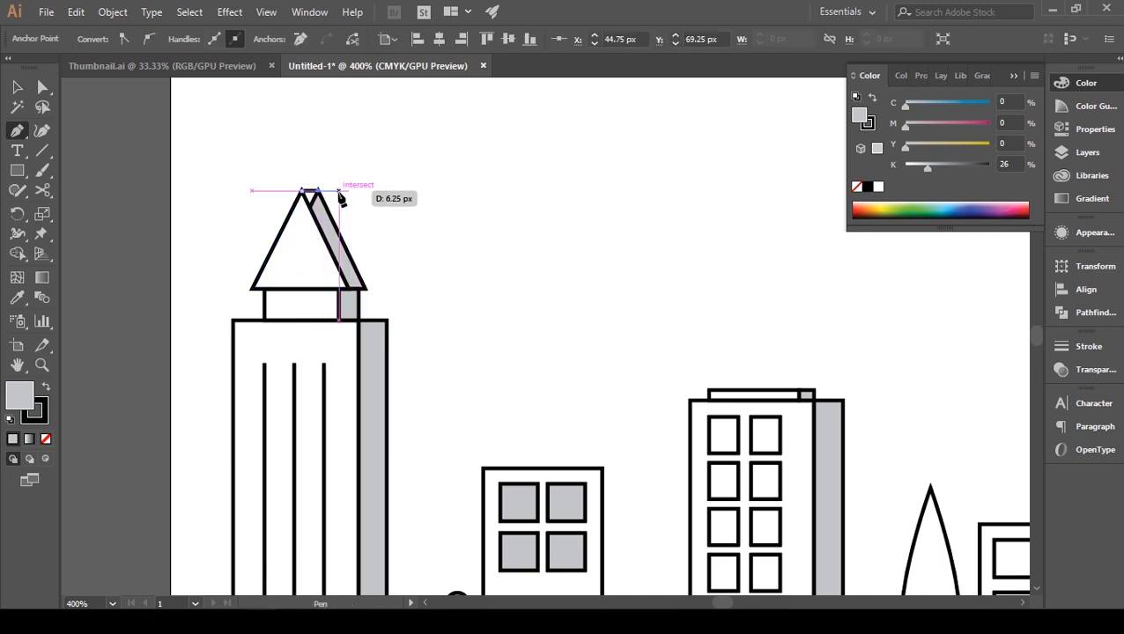
{"action": "left_click", "coordinate": [368, 289]}
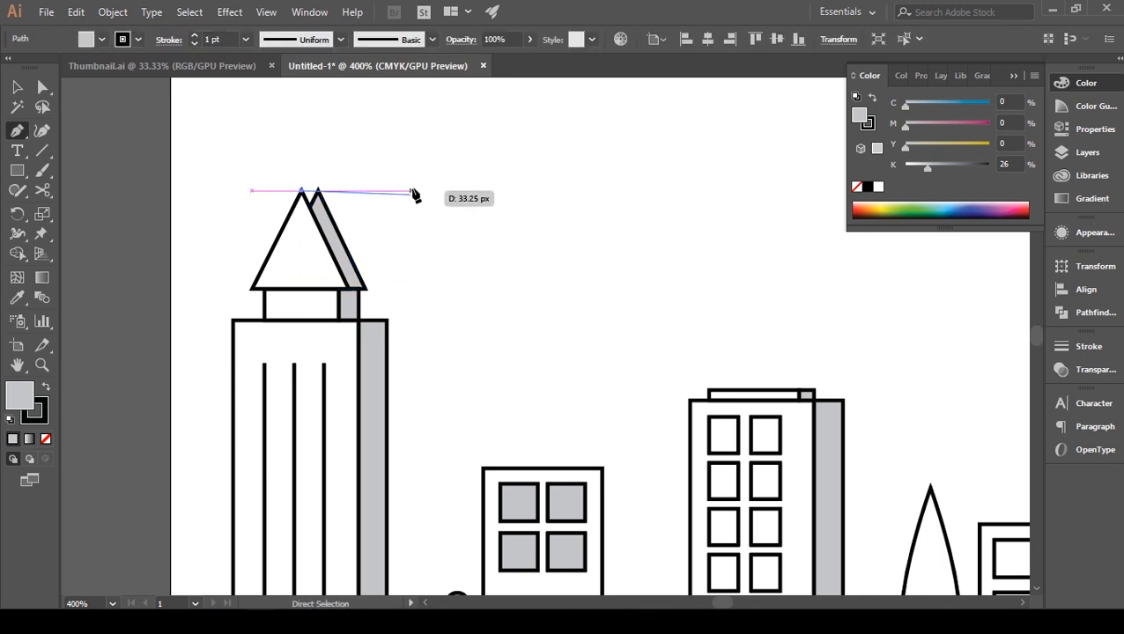
{"action": "key", "text": "v"}
{"action": "left_click", "coordinate": [379, 216]}
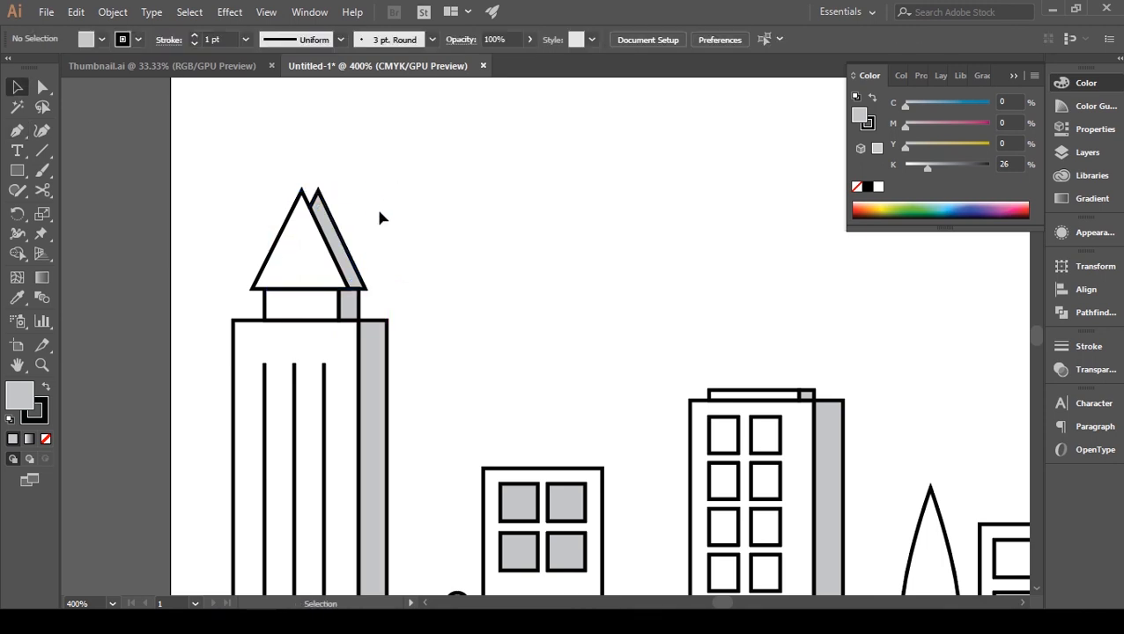
Isolate the gray rear roof triangle, cut its path at the apex and delete its left slanted edge
{"action": "left_click", "coordinate": [335, 225]}
{"action": "right_click", "coordinate": [340, 212]}
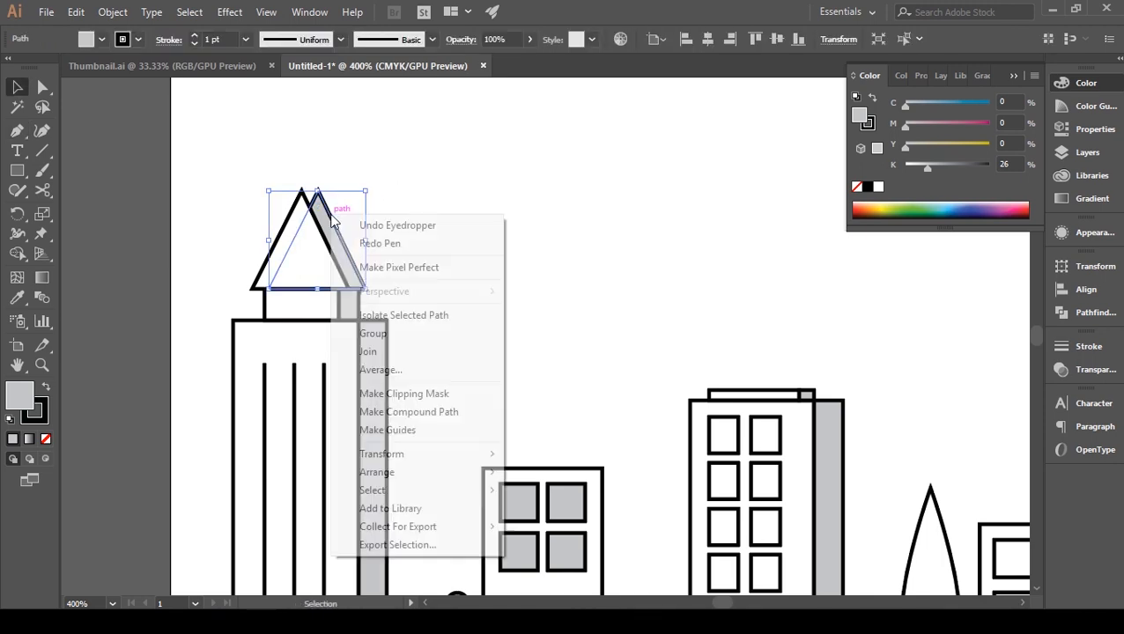
{"action": "left_click", "coordinate": [374, 314]}
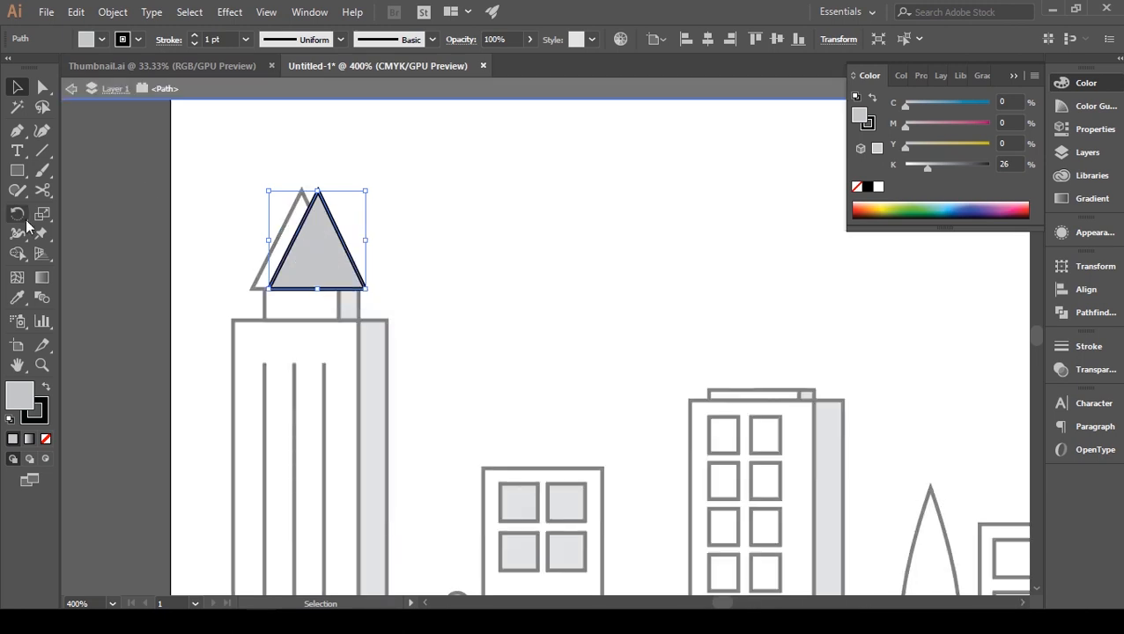
{"action": "left_click", "coordinate": [43, 192]}
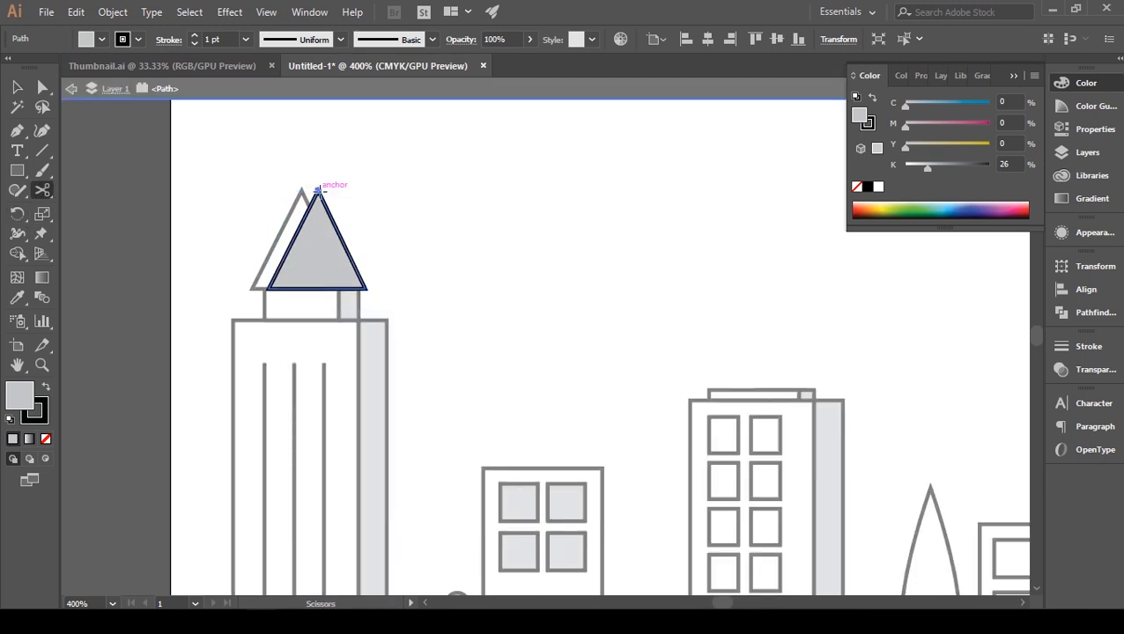
{"action": "left_click", "coordinate": [318, 192]}
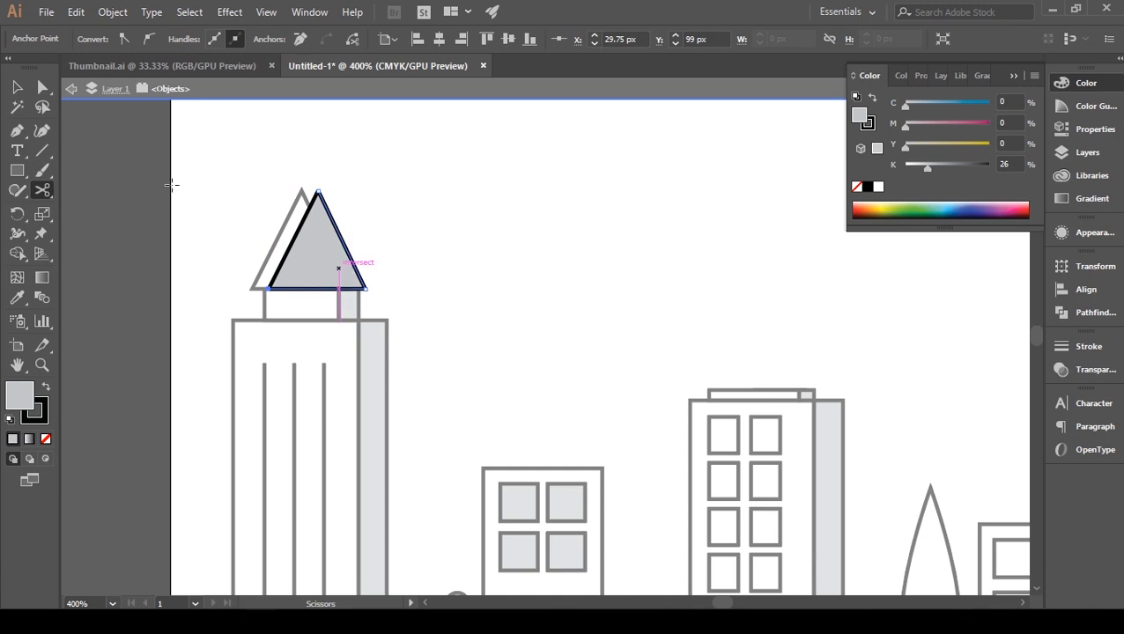
{"action": "left_click", "coordinate": [18, 87]}
{"action": "left_click", "coordinate": [216, 196]}
{"action": "left_click", "coordinate": [296, 242]}
{"action": "key", "text": "Delete"}
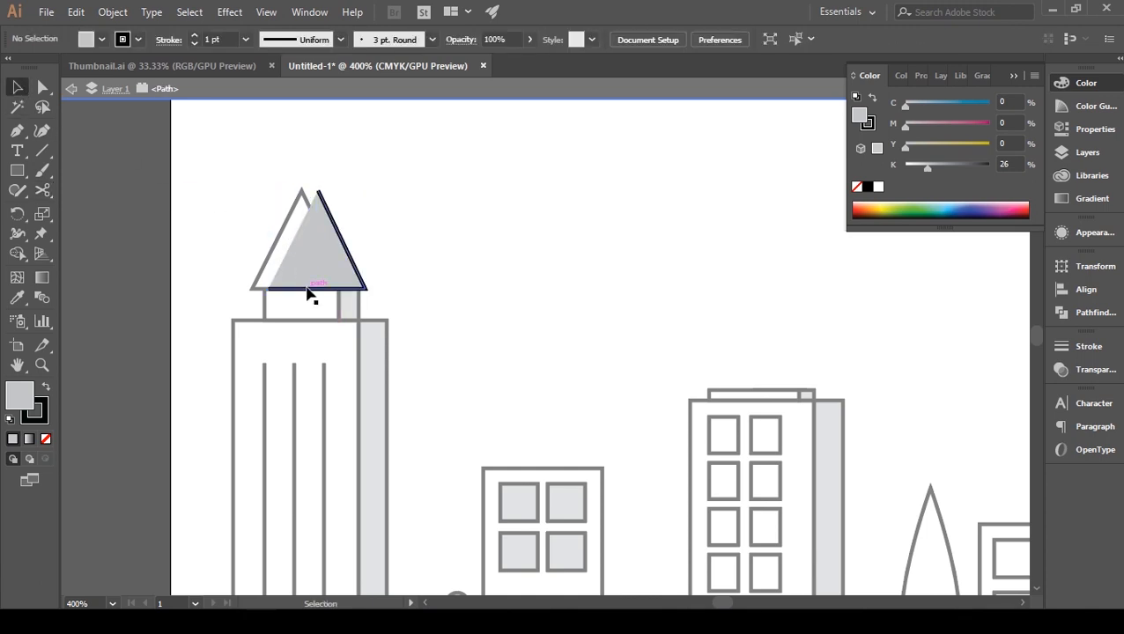
Isolate the open gray roof path and close it with the Pen tool through the front roof's apex and the path's lower-left end
{"action": "left_click", "coordinate": [326, 213]}
{"action": "right_click", "coordinate": [327, 209]}
{"action": "left_click", "coordinate": [399, 307]}
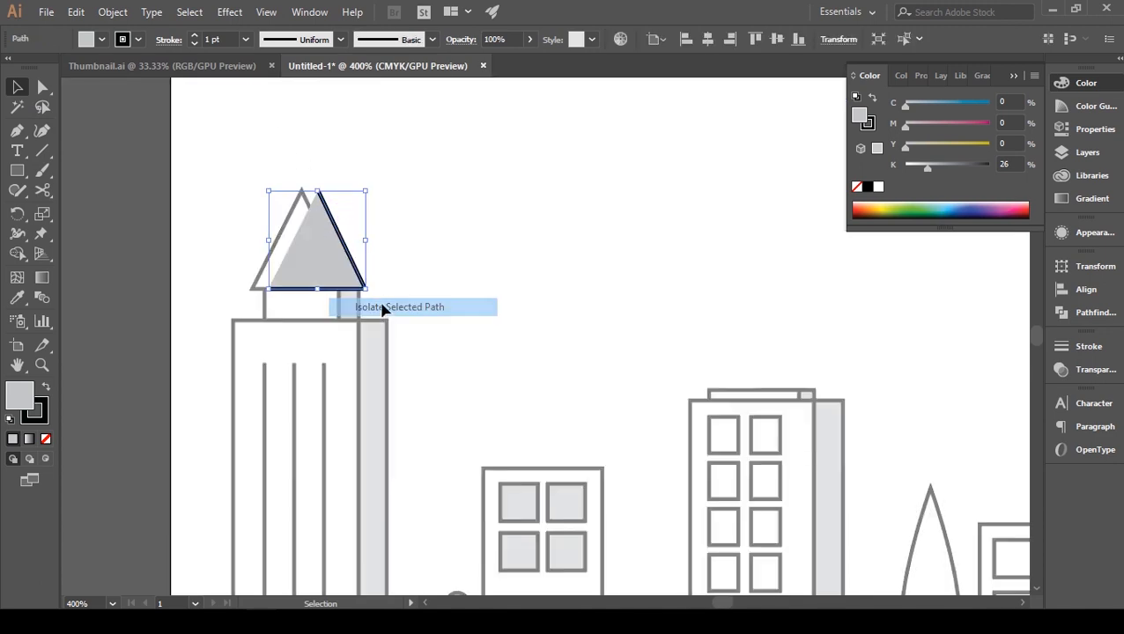
{"action": "left_click", "coordinate": [19, 130]}
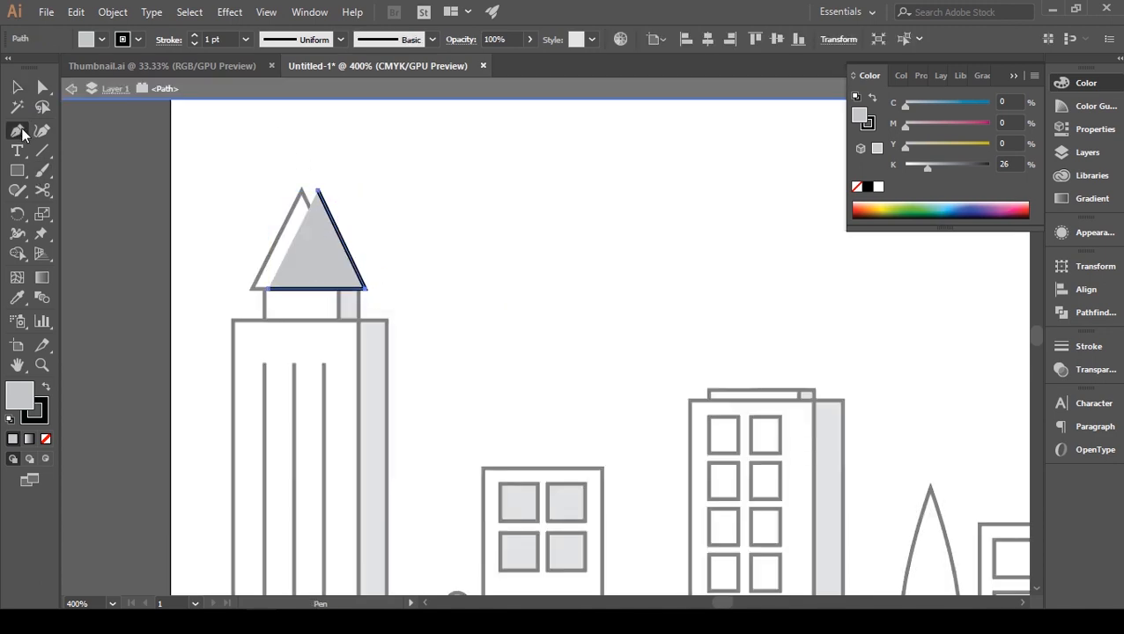
{"action": "left_click", "coordinate": [317, 190]}
{"action": "left_click", "coordinate": [301, 189]}
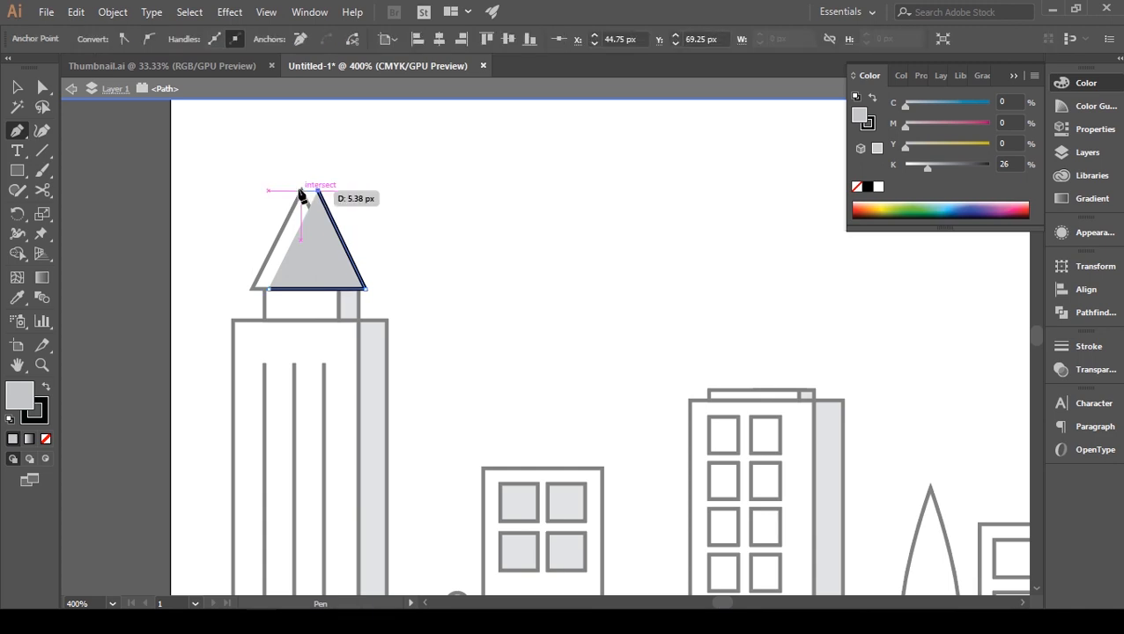
{"action": "left_click", "coordinate": [270, 290]}
{"action": "key", "text": "v"}
{"action": "left_click", "coordinate": [231, 90]}
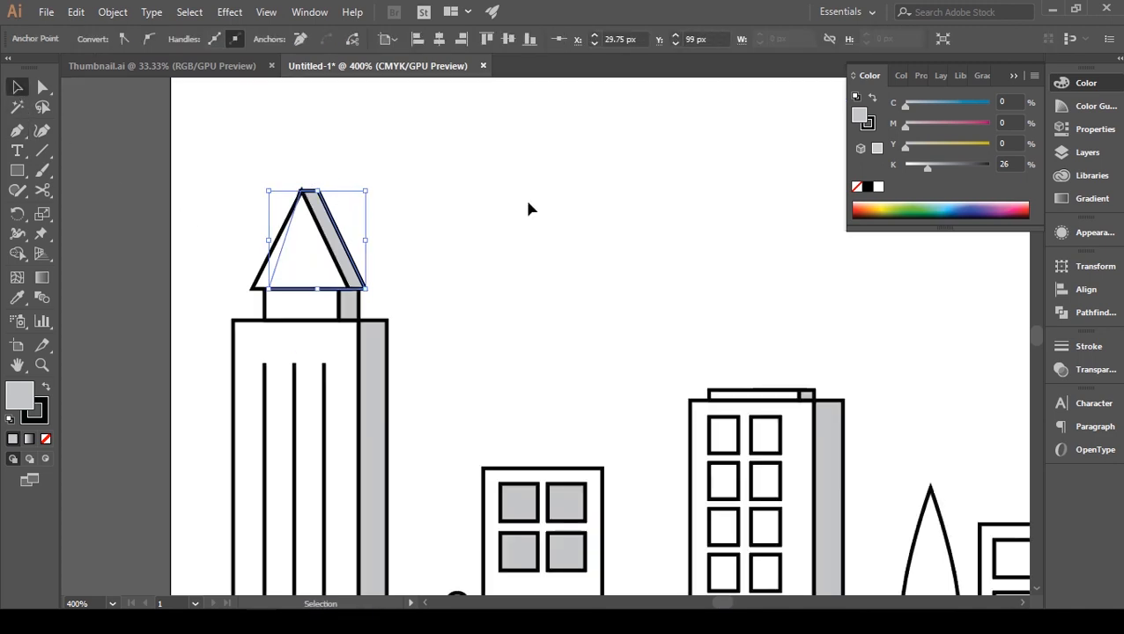
{"action": "left_click", "coordinate": [526, 209]}
Draw a narrow rectangle against the tower's right side down to the ground line, with the tower's white fill and black outline
{"action": "left_click_drag", "start_coordinate": [457, 197], "coordinate": [492, 212]}
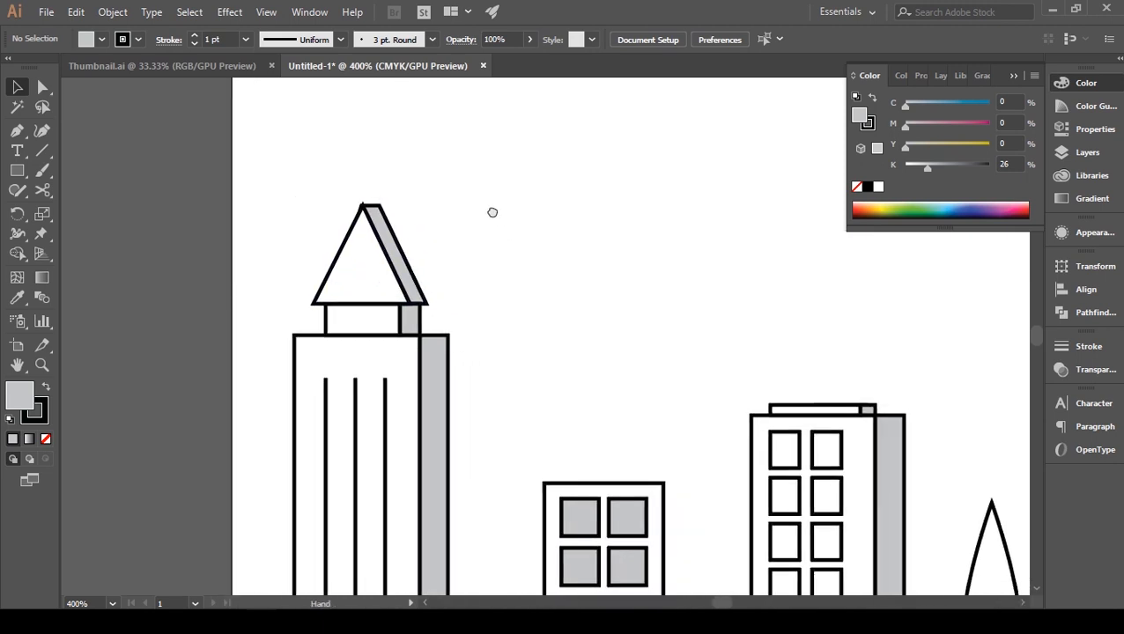
{"action": "key", "text": "ctrl+minus"}
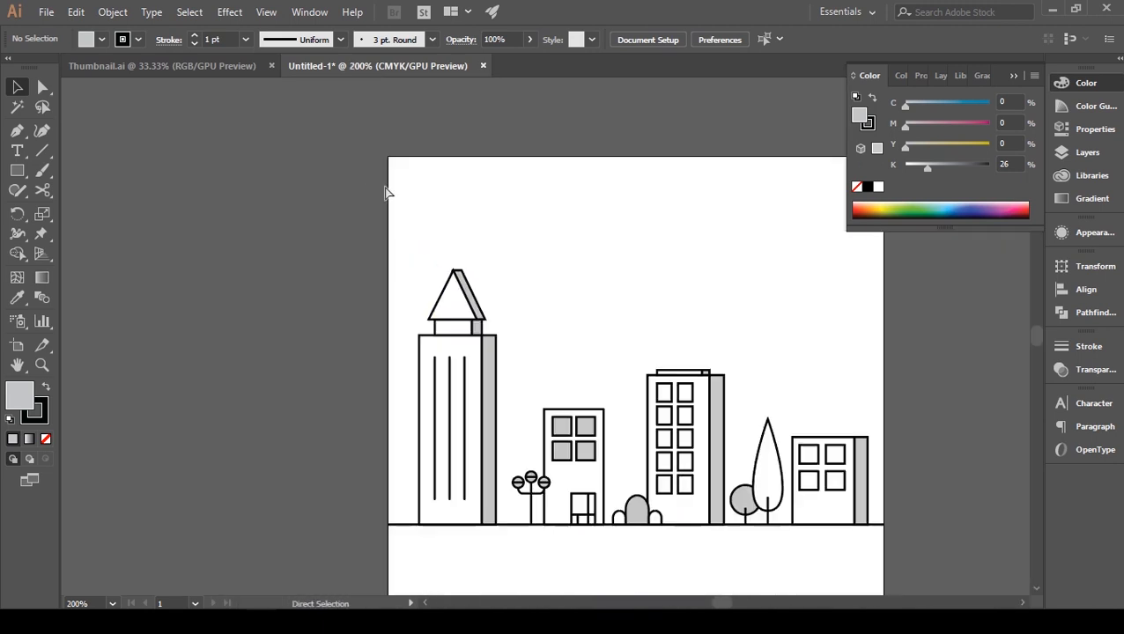
{"action": "key", "text": "ctrl+plus"}
{"action": "left_click_drag", "start_coordinate": [592, 404], "coordinate": [531, 304]}
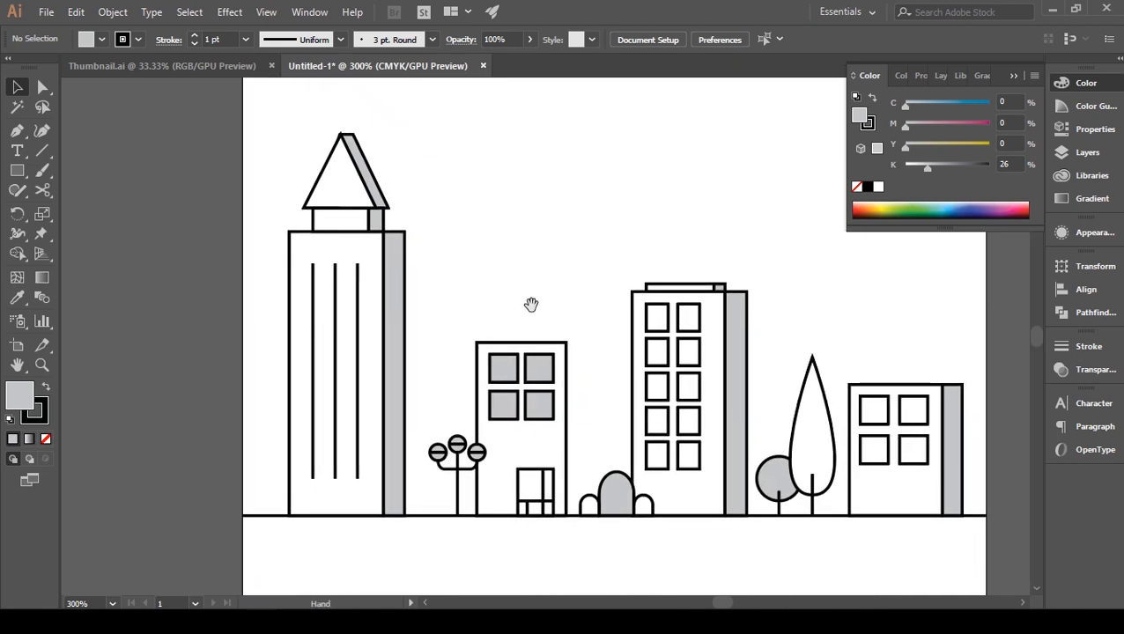
{"action": "left_click", "coordinate": [16, 171]}
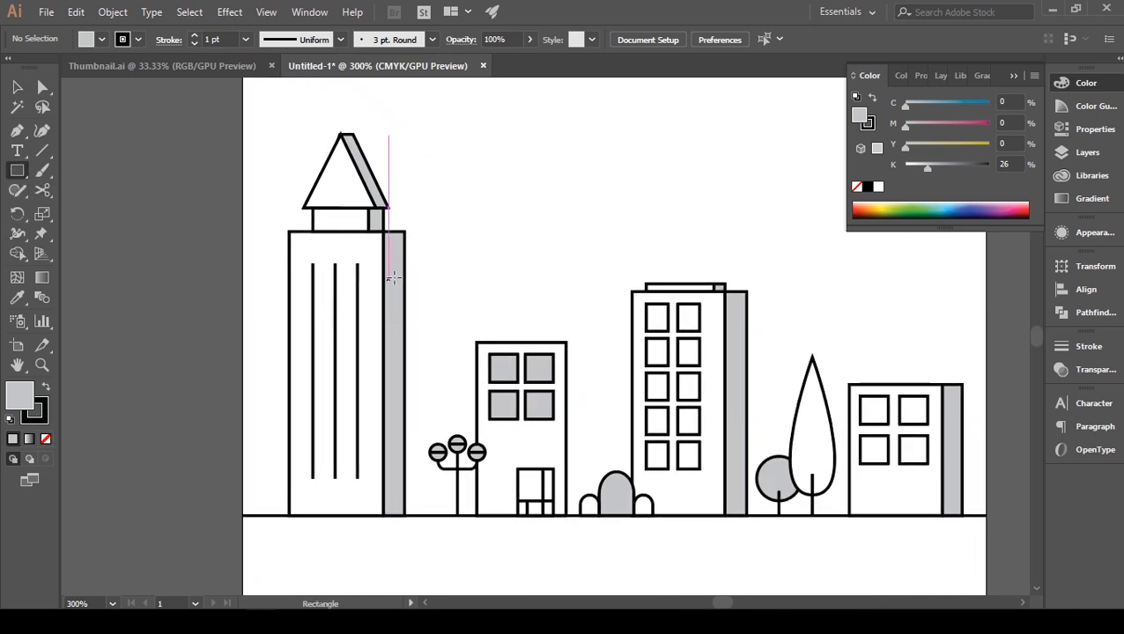
{"action": "left_click_drag", "start_coordinate": [405, 287], "coordinate": [440, 518]}
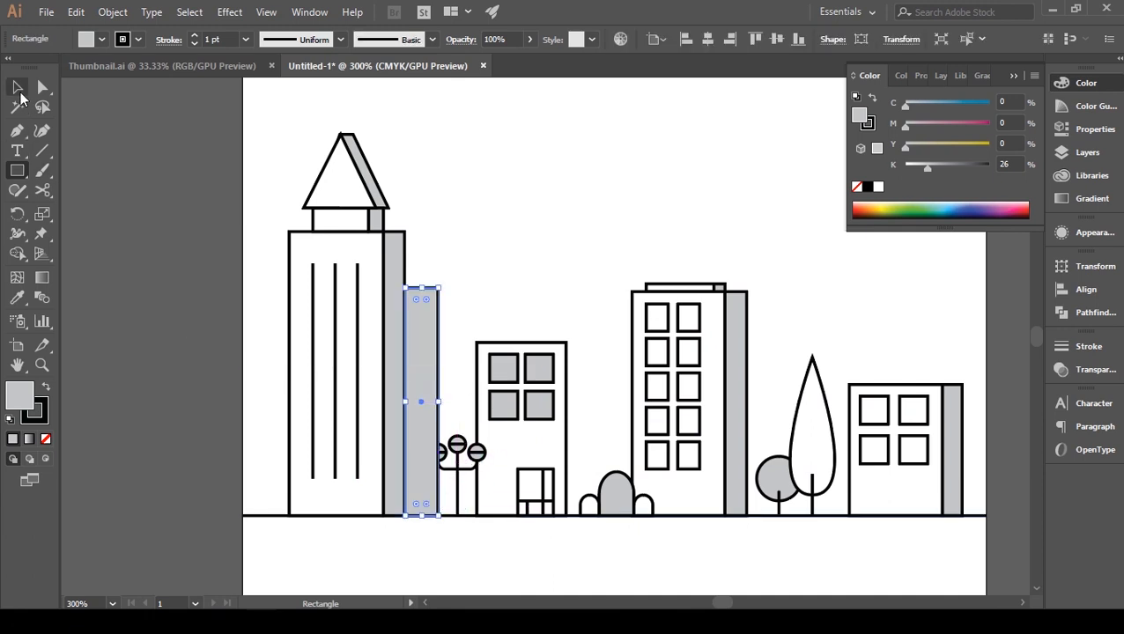
{"action": "left_click", "coordinate": [17, 298]}
{"action": "left_click", "coordinate": [370, 250]}
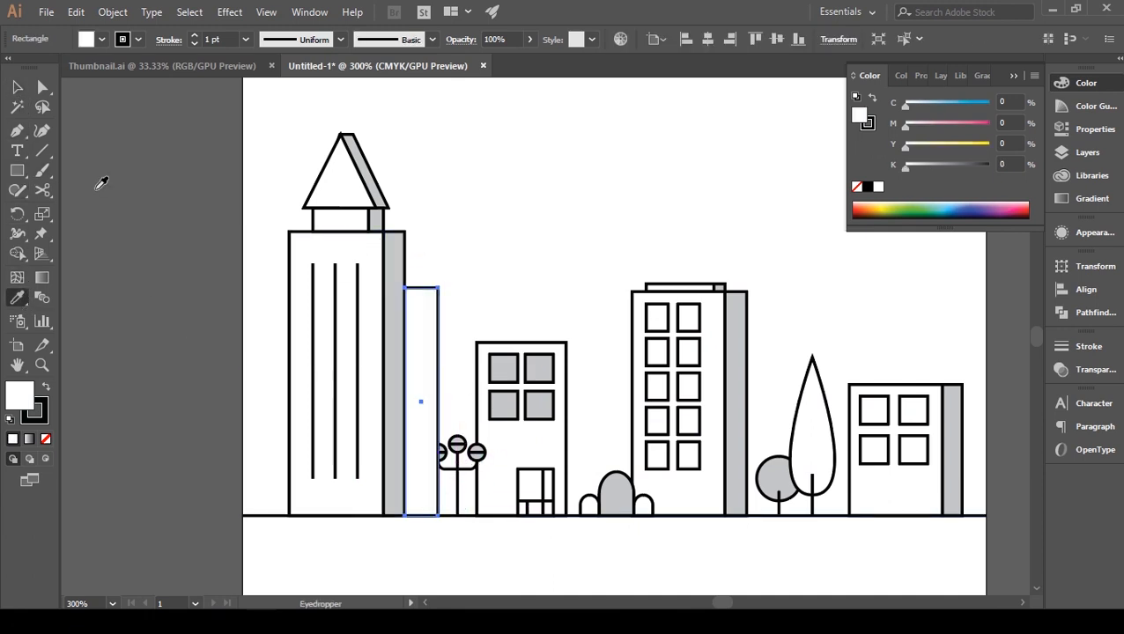
{"action": "key", "text": "v"}
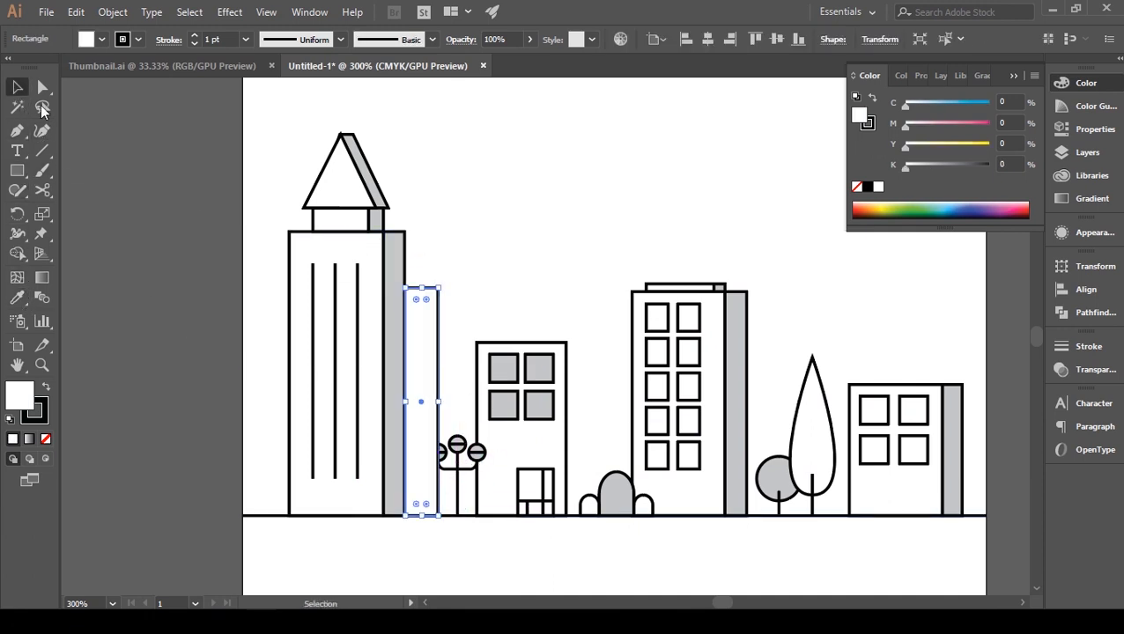
Send the new white side block to the back, behind the street lamp
{"action": "left_click", "coordinate": [451, 490]}
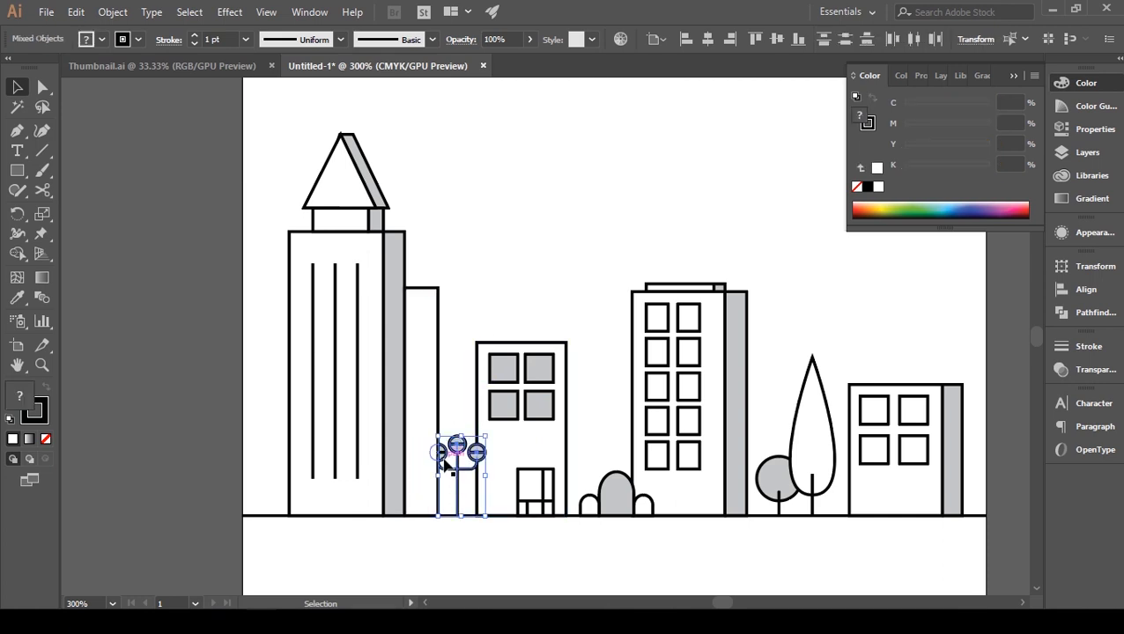
{"action": "left_click", "coordinate": [443, 456]}
{"action": "left_click", "coordinate": [479, 439]}
{"action": "left_click", "coordinate": [438, 415]}
{"action": "right_click", "coordinate": [437, 413]}
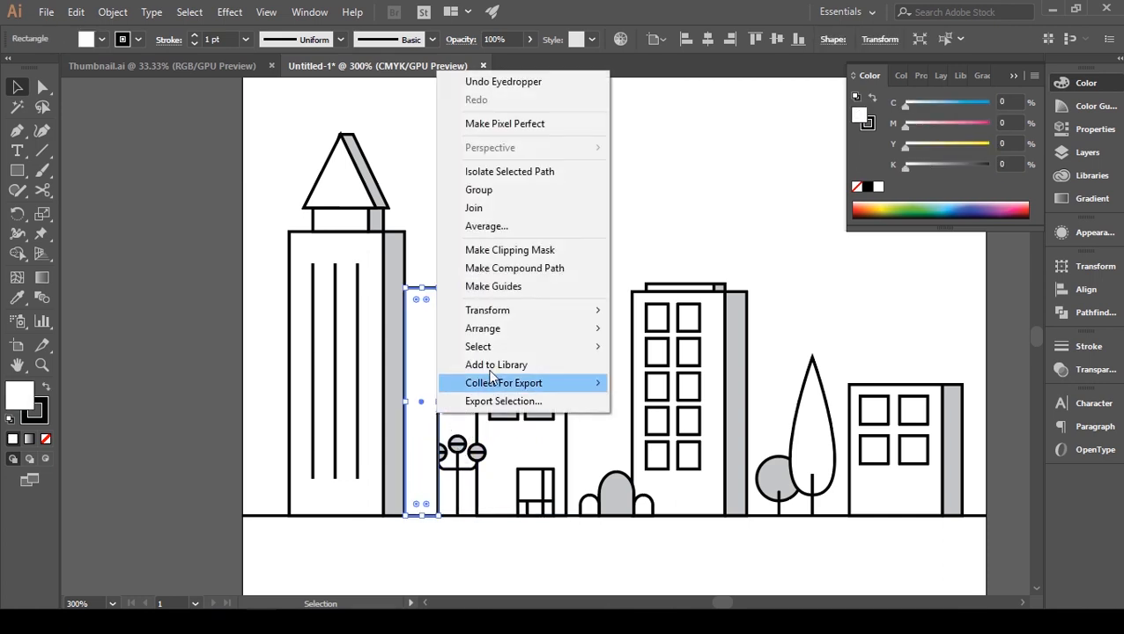
{"action": "mouse_move", "coordinate": [529, 329]}
{"action": "left_click", "coordinate": [705, 381]}
{"action": "left_click", "coordinate": [493, 223]}
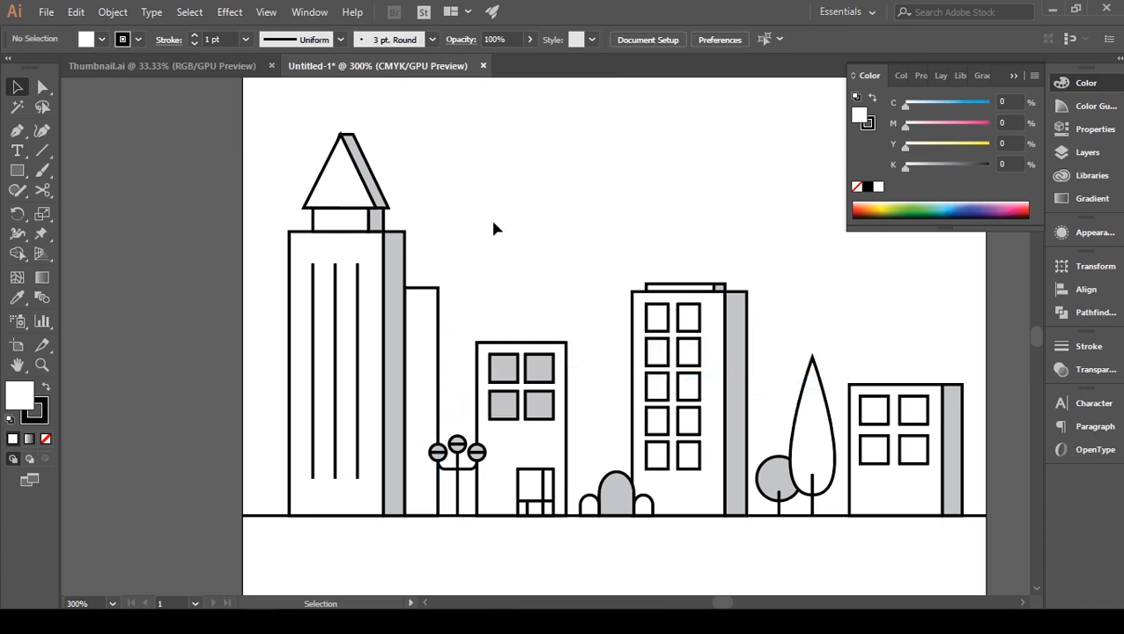
Add a copy of the side block on the tower's left side, narrowed to a slim strip
{"action": "scroll", "coordinate": [481, 255], "scroll_direction": "left", "scroll_amount": 1}
{"action": "left_click", "coordinate": [459, 293]}
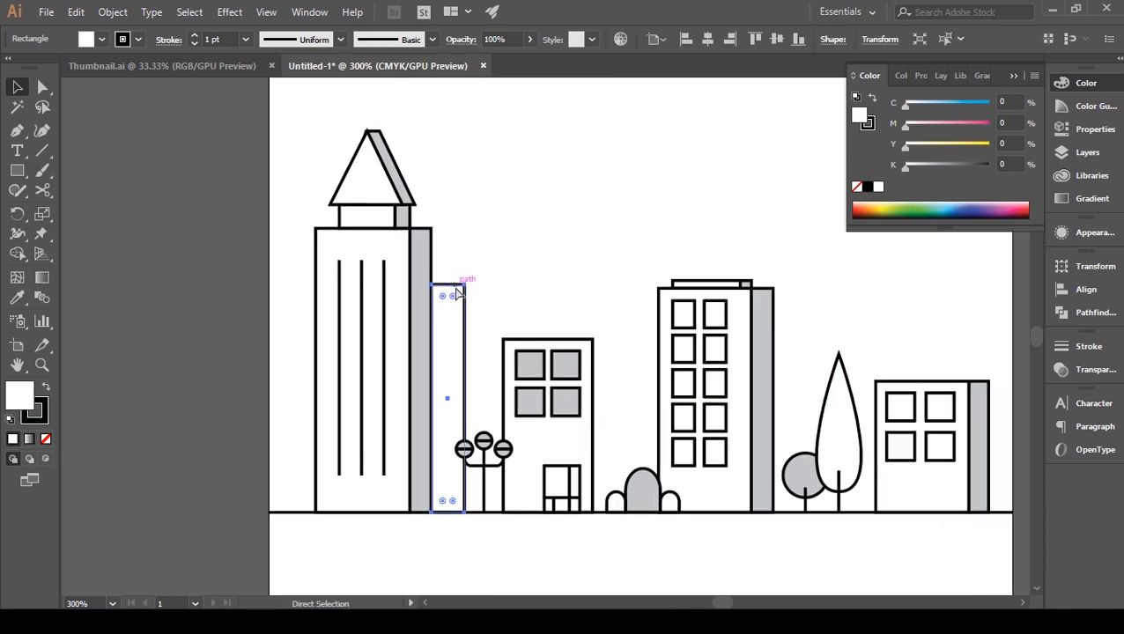
{"action": "left_click_drag", "start_coordinate": [465, 398], "coordinate": [301, 398]}
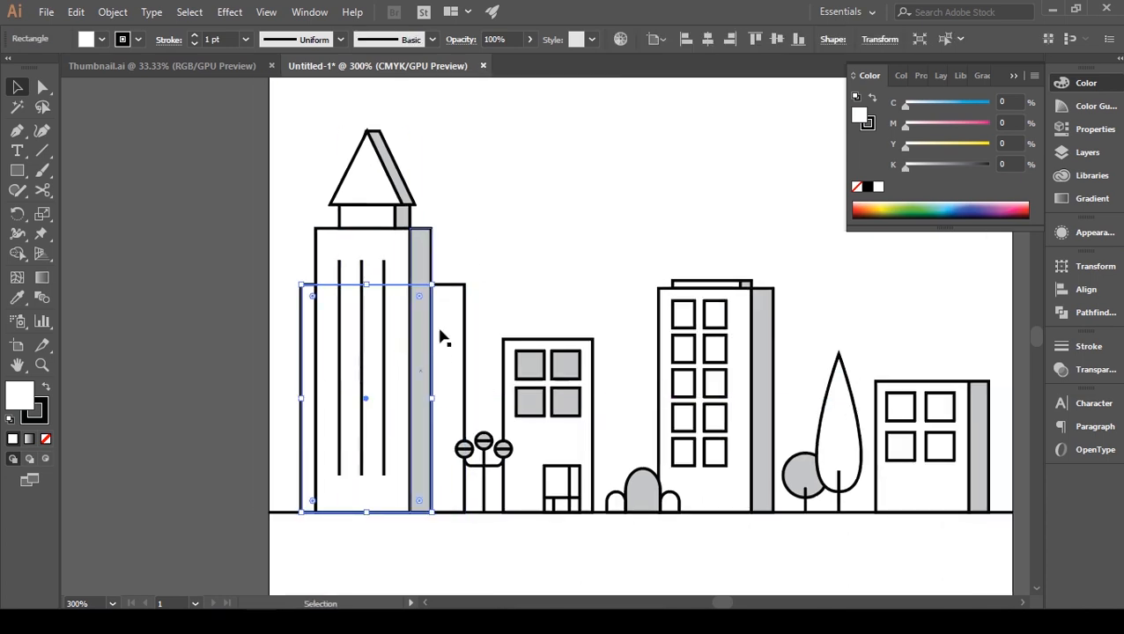
{"action": "left_click_drag", "start_coordinate": [432, 398], "coordinate": [314, 398]}
{"action": "left_click", "coordinate": [549, 225]}
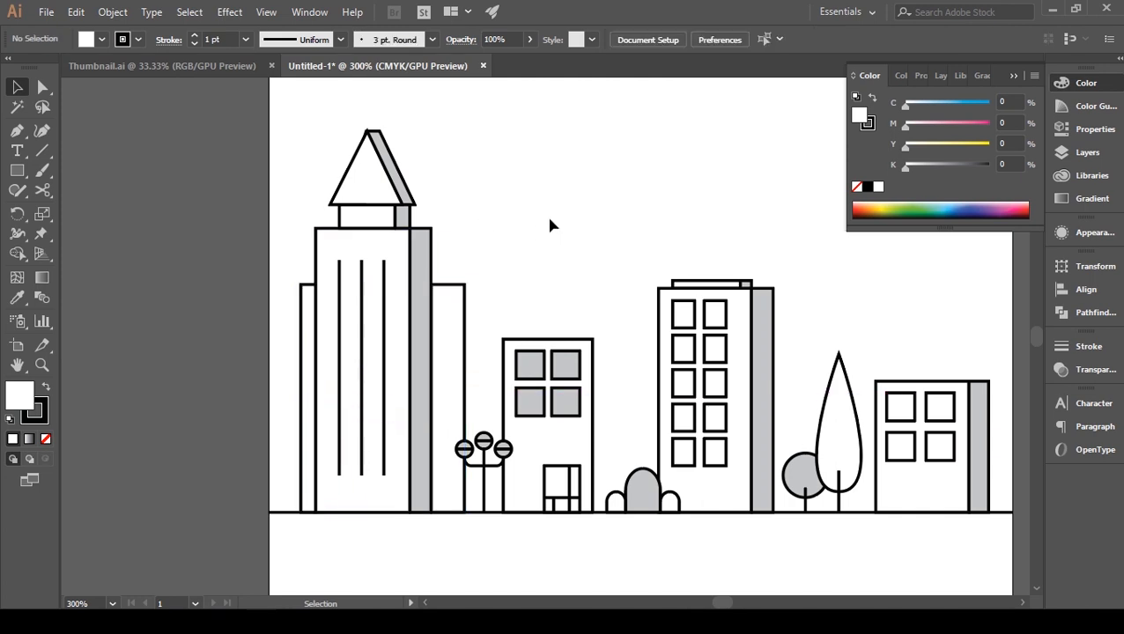
Select the whole cityscape and scale it down to about 75% toward its lower-right corner
{"action": "key", "text": "ctrl+minus"}
{"action": "key", "text": "ctrl+minus"}
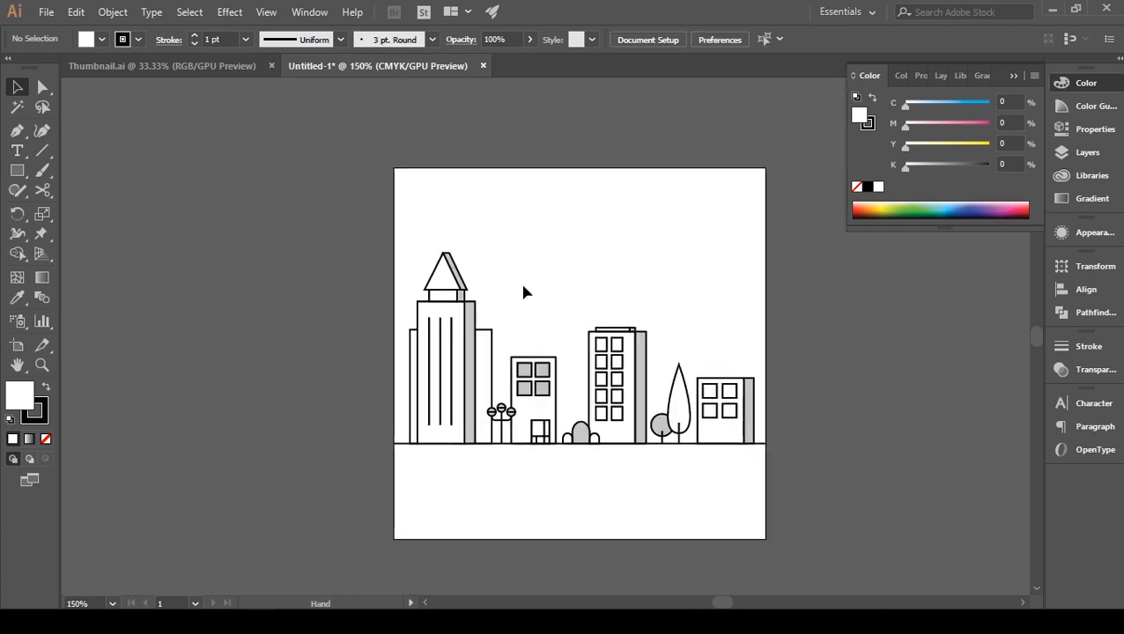
{"action": "left_click_drag", "start_coordinate": [749, 453], "coordinate": [751, 455]}
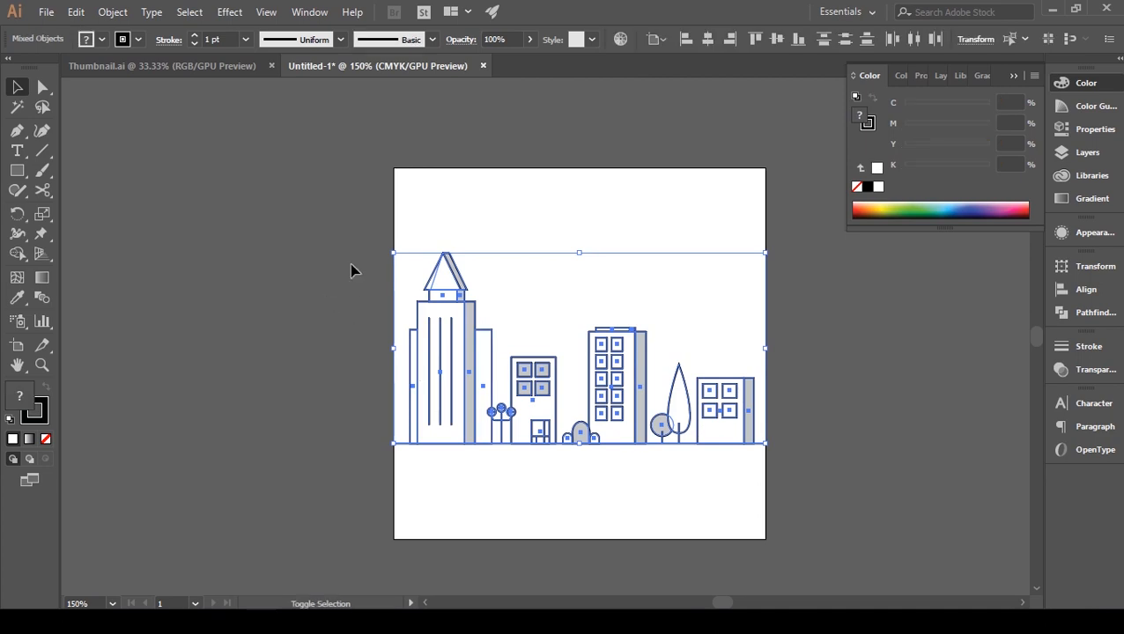
{"action": "left_click_drag", "start_coordinate": [392, 251], "coordinate": [484, 302]}
{"action": "left_click", "coordinate": [596, 257]}
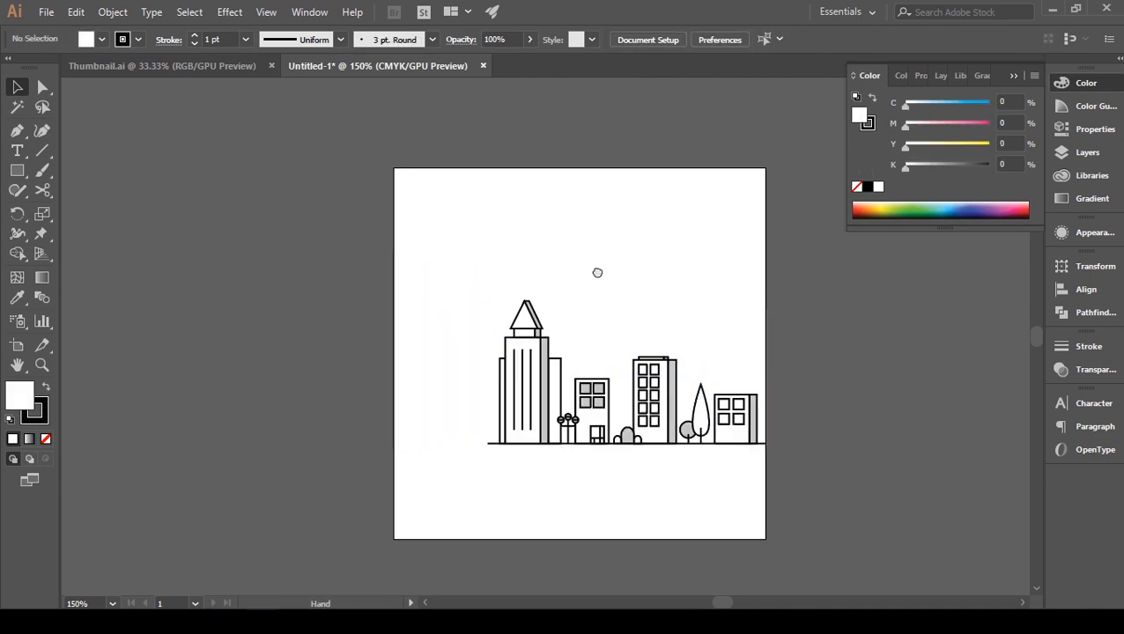
Extend the ground line to the artboard's left edge and remove its fill
{"action": "left_click_drag", "start_coordinate": [596, 259], "coordinate": [587, 257]}
{"action": "left_click_drag", "start_coordinate": [564, 437], "coordinate": [581, 402]}
{"action": "key", "text": "ctrl+plus"}
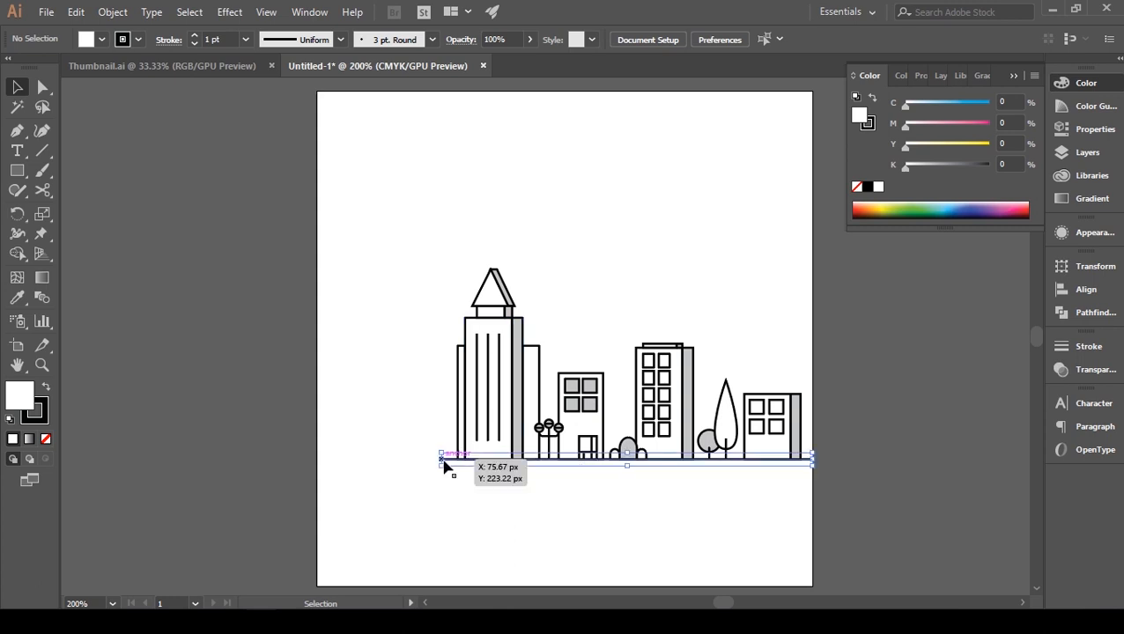
{"action": "left_click", "coordinate": [442, 459]}
{"action": "left_click_drag", "start_coordinate": [441, 459], "coordinate": [318, 460]}
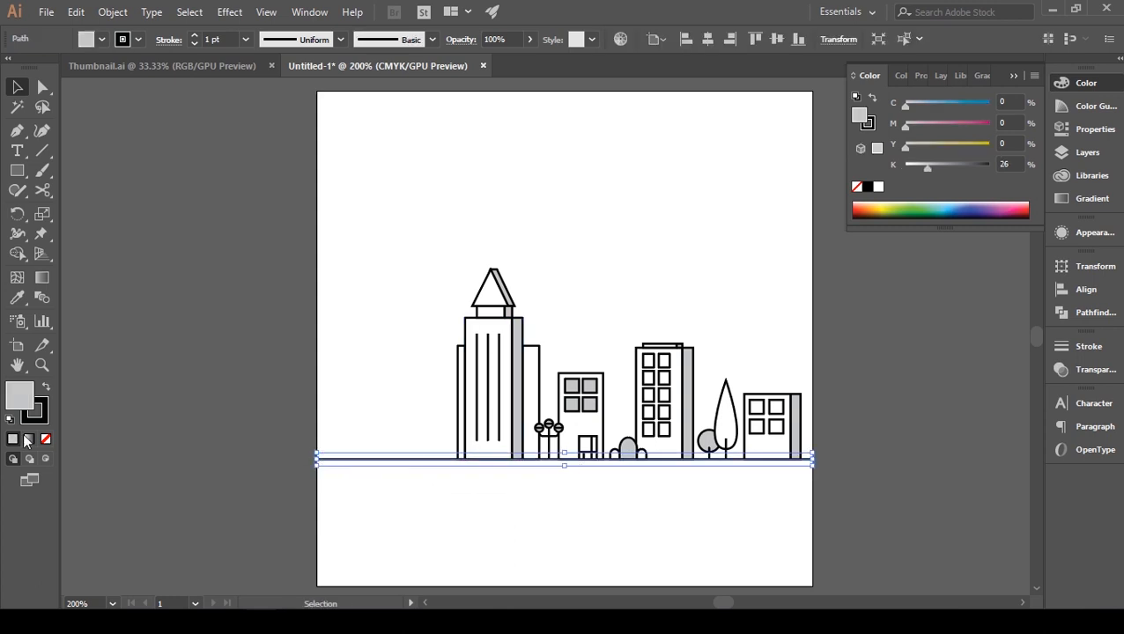
{"action": "left_click", "coordinate": [47, 438]}
{"action": "left_click", "coordinate": [242, 366]}
Duplicate the ground line in place and shift the copy up about 10 px
{"action": "left_click_drag", "start_coordinate": [389, 418], "coordinate": [333, 387]}
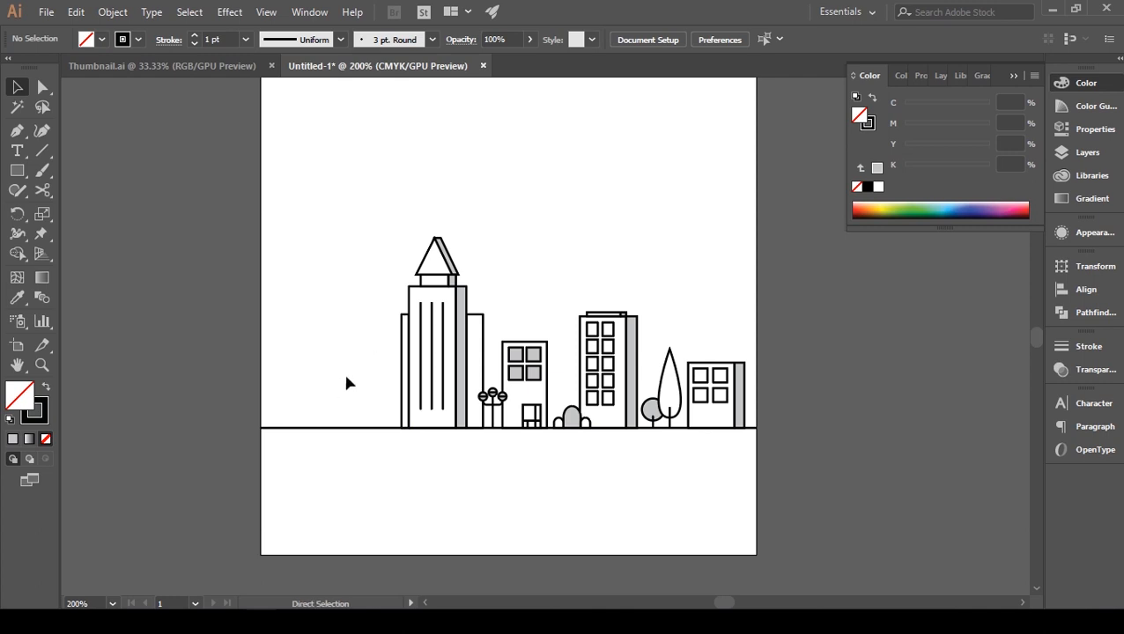
{"action": "key", "text": "ctrl+equal"}
{"action": "left_click", "coordinate": [230, 474]}
{"action": "key", "text": "a"}
{"action": "key", "text": "ctrl+c"}
{"action": "key", "text": "ctrl+f"}
{"action": "key", "text": "Up"}
{"action": "key", "text": "Up"}
{"action": "key", "text": "Up"}
{"action": "key", "text": "Up"}
{"action": "key", "text": "Up"}
{"action": "key", "text": "Up"}
{"action": "key", "text": "Up"}
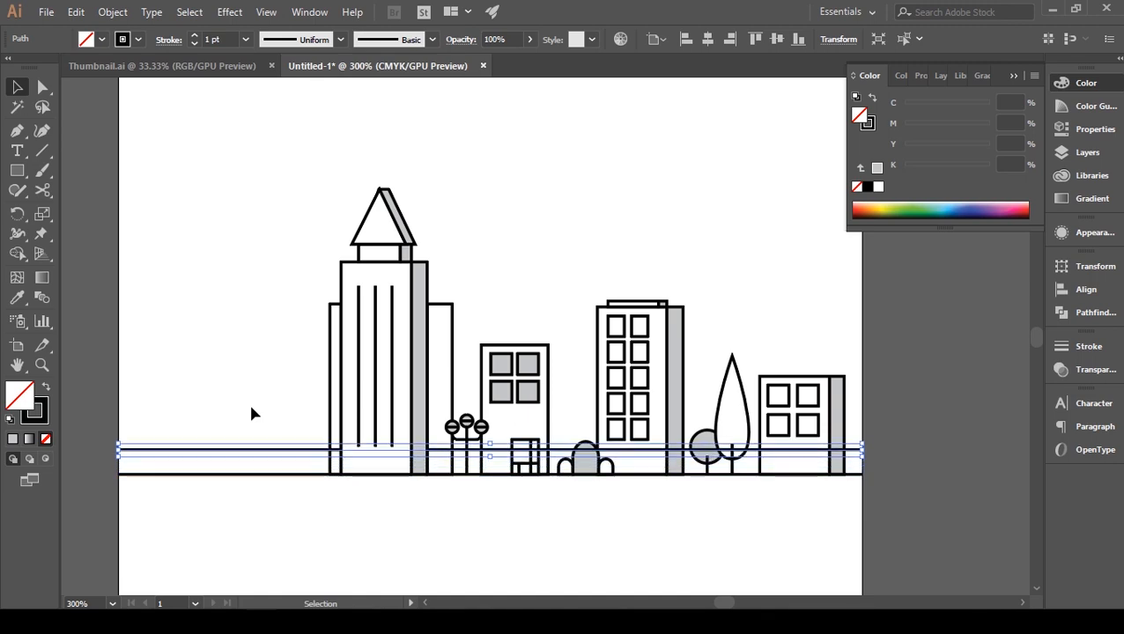
Send the raised copy of the ground line to the back, behind the buildings and trees
{"action": "right_click", "coordinate": [278, 452]}
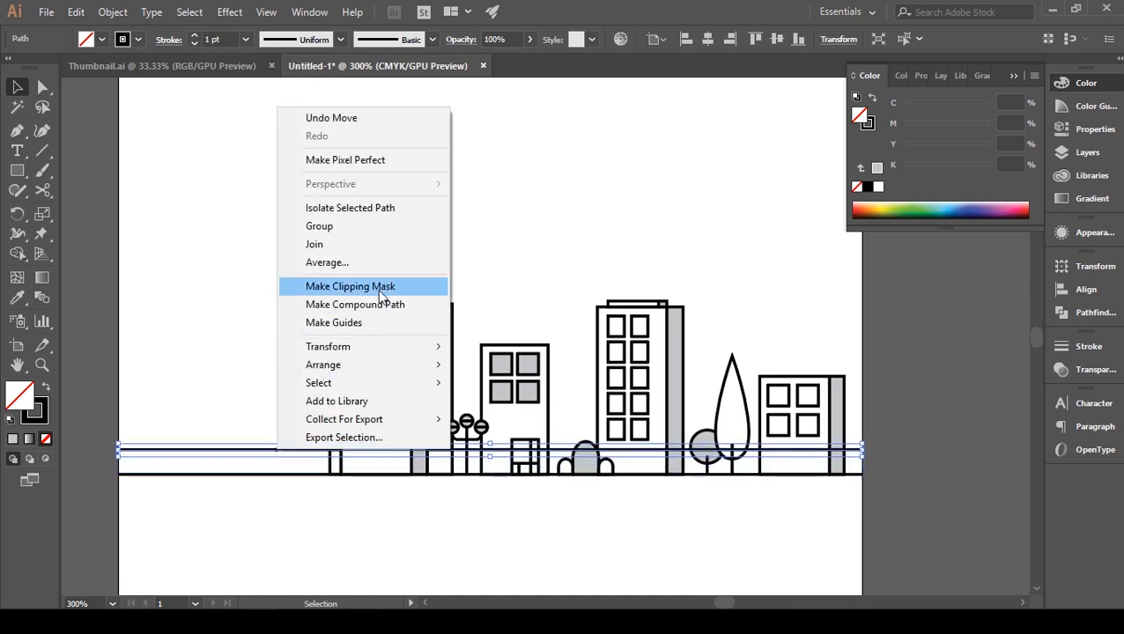
{"action": "mouse_move", "coordinate": [353, 365]}
{"action": "left_click", "coordinate": [533, 405]}
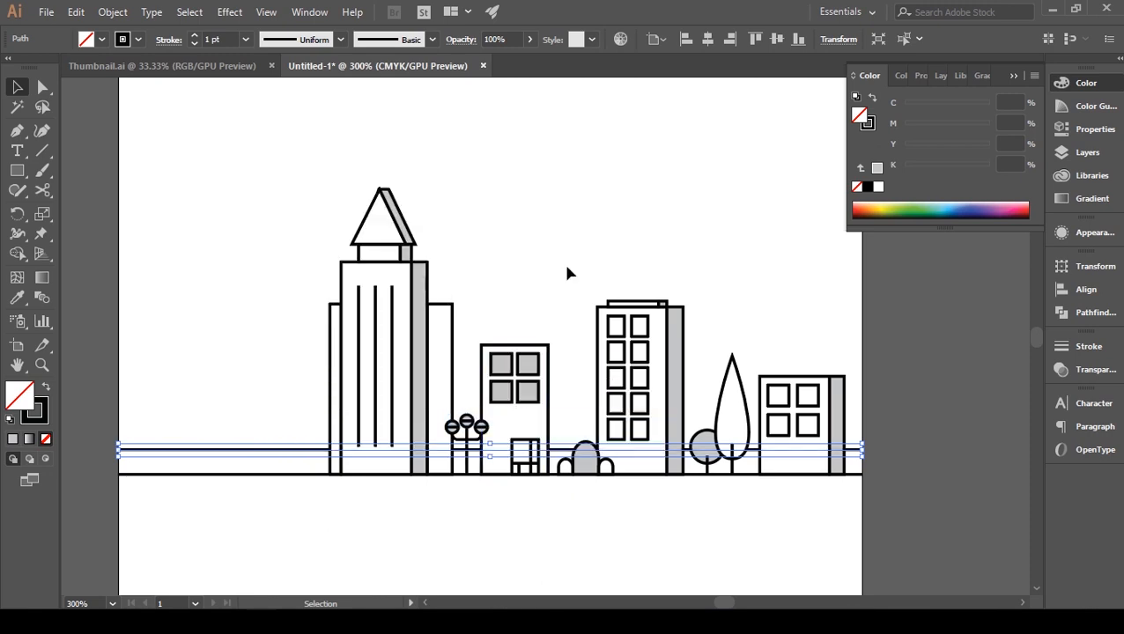
{"action": "left_click", "coordinate": [567, 273]}
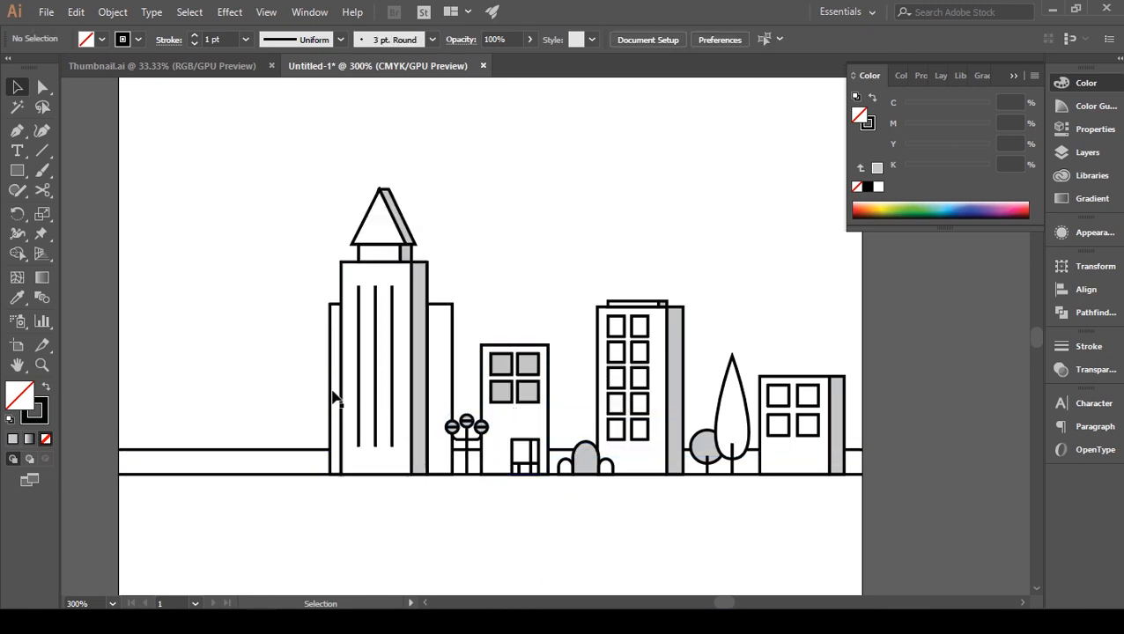
{"action": "left_click", "coordinate": [250, 450]}
{"action": "left_click", "coordinate": [16, 132]}
{"action": "left_click", "coordinate": [218, 449]}
{"action": "key", "text": "ctrl+z"}
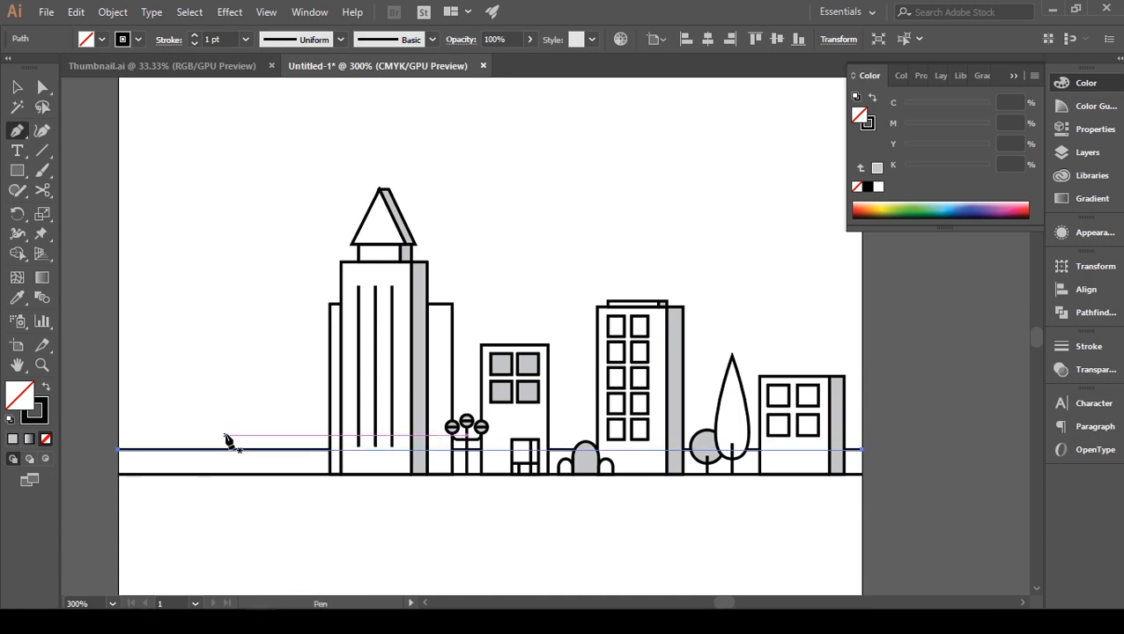
Add an anchor point to the raised background line and cut the line at two spots to the left of the tower
{"action": "key", "text": "v"}
{"action": "left_click", "coordinate": [254, 397]}
{"action": "left_click_drag", "start_coordinate": [249, 437], "coordinate": [235, 457]}
{"action": "key", "text": "p"}
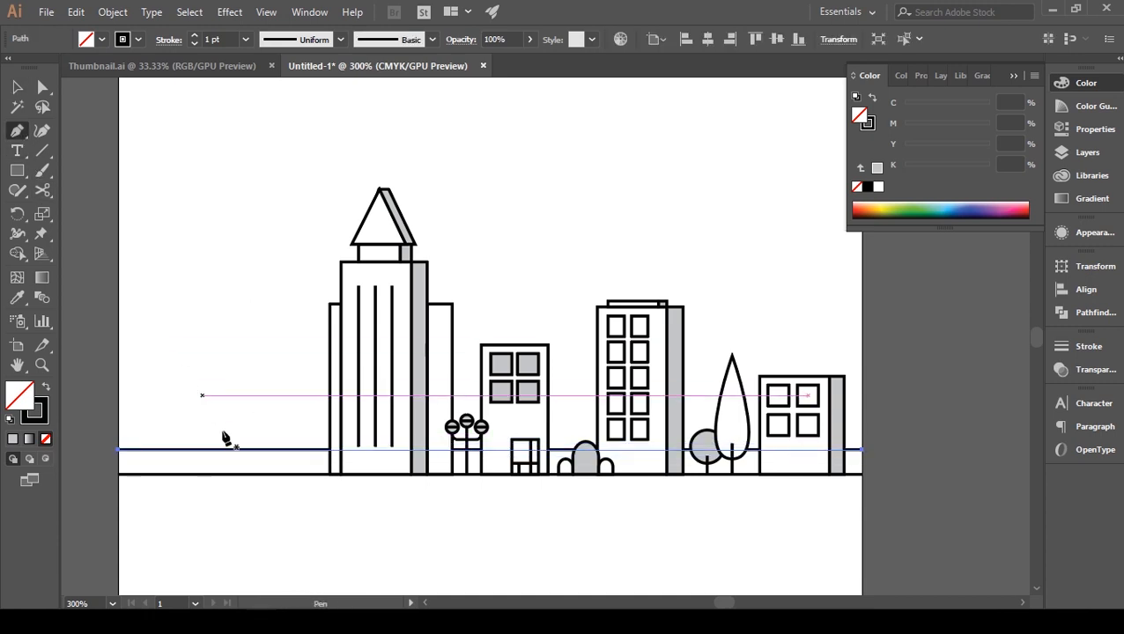
{"action": "left_click", "coordinate": [211, 452]}
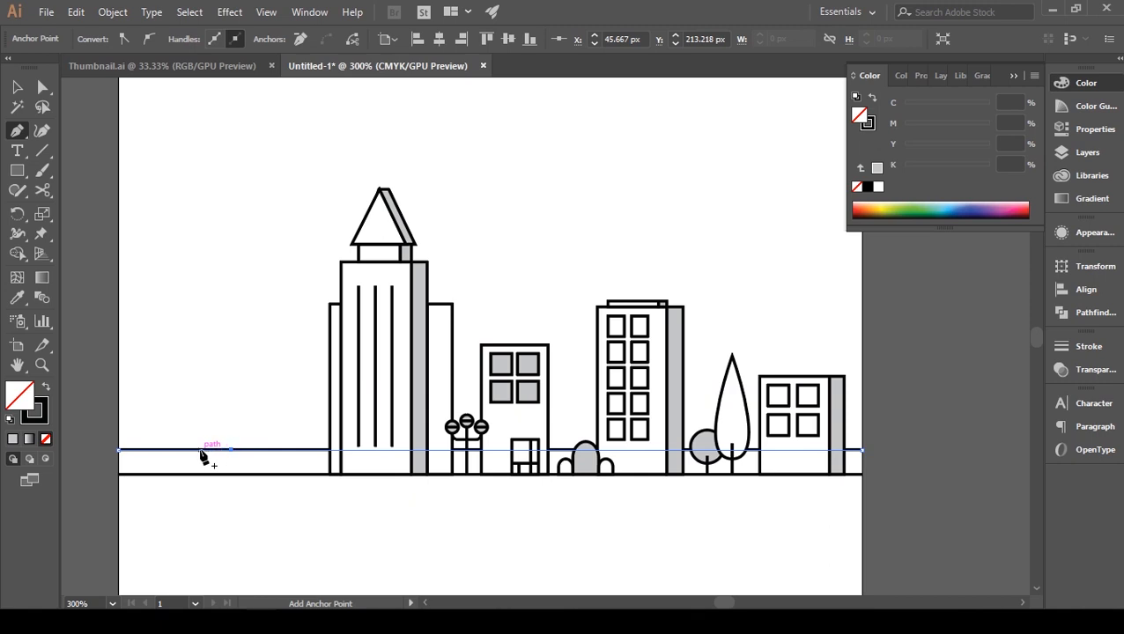
{"action": "left_click", "coordinate": [42, 190]}
{"action": "left_click", "coordinate": [200, 451]}
{"action": "left_click", "coordinate": [234, 450]}
Delete the short background-line piece between the two cuts and shorten the leftmost piece away from the artboard edge
{"action": "key", "text": "v"}
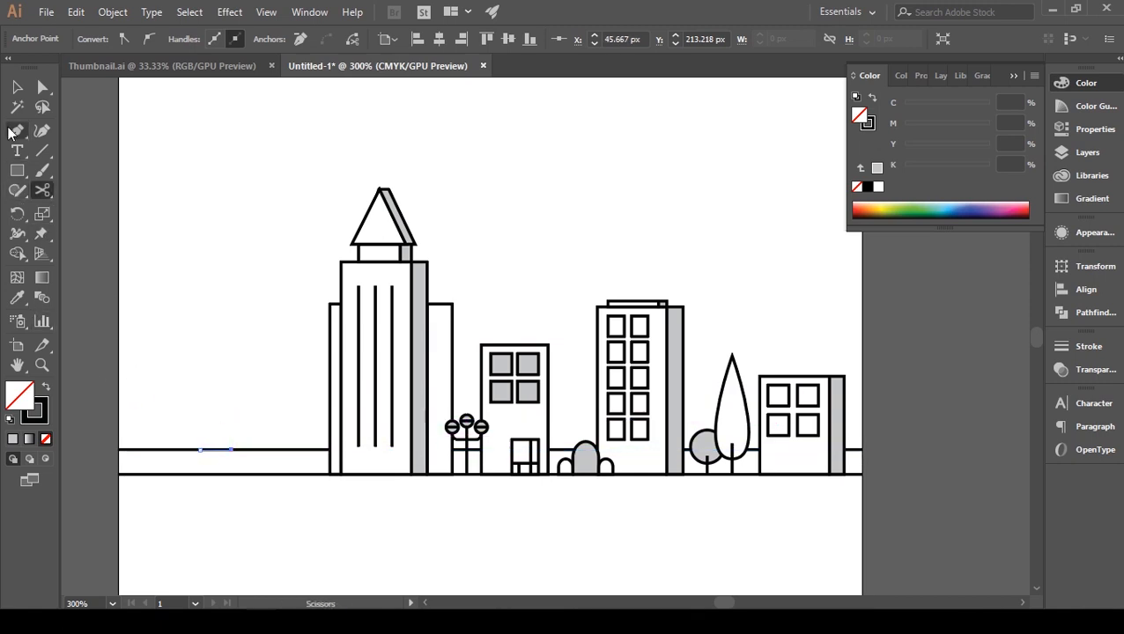
{"action": "left_click", "coordinate": [148, 298]}
{"action": "left_click", "coordinate": [215, 451]}
{"action": "key", "text": "Delete"}
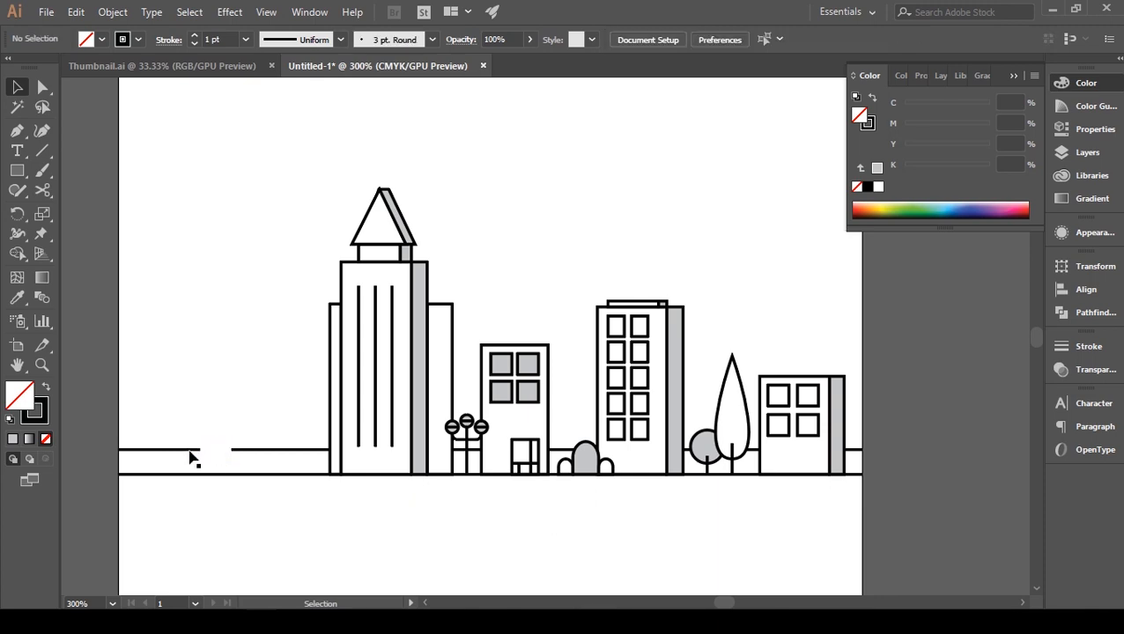
{"action": "left_click_drag", "start_coordinate": [165, 460], "coordinate": [156, 450]}
{"action": "left_click", "coordinate": [220, 404]}
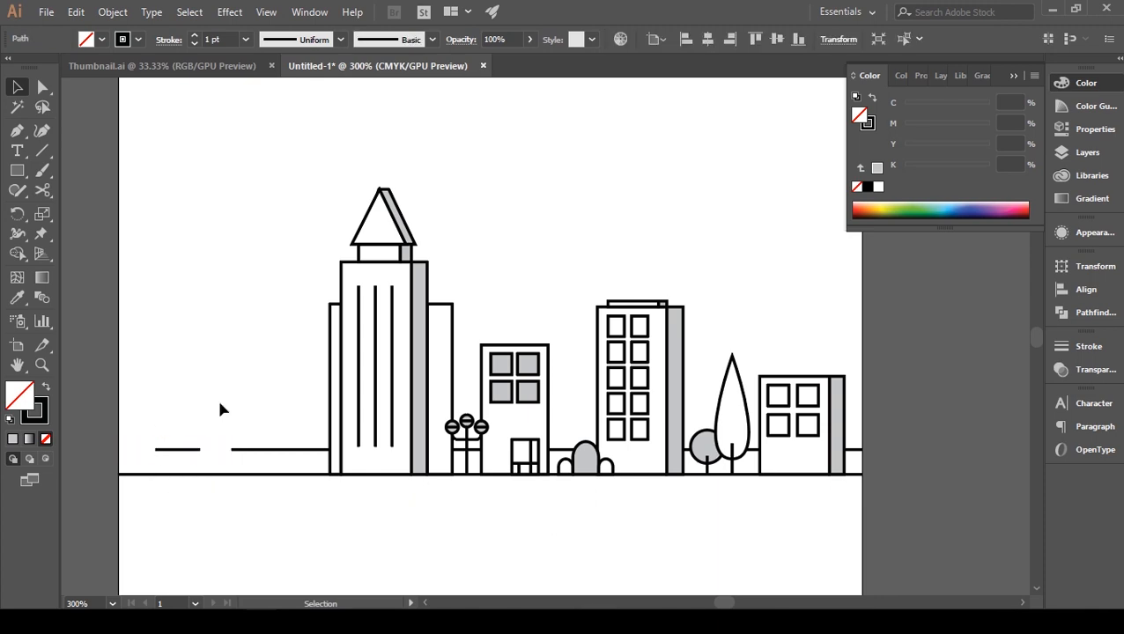
Duplicate the ground line in place and shift the copy down 5 px
{"action": "key", "text": "space"}
{"action": "left_click_drag", "start_coordinate": [233, 404], "coordinate": [249, 378]}
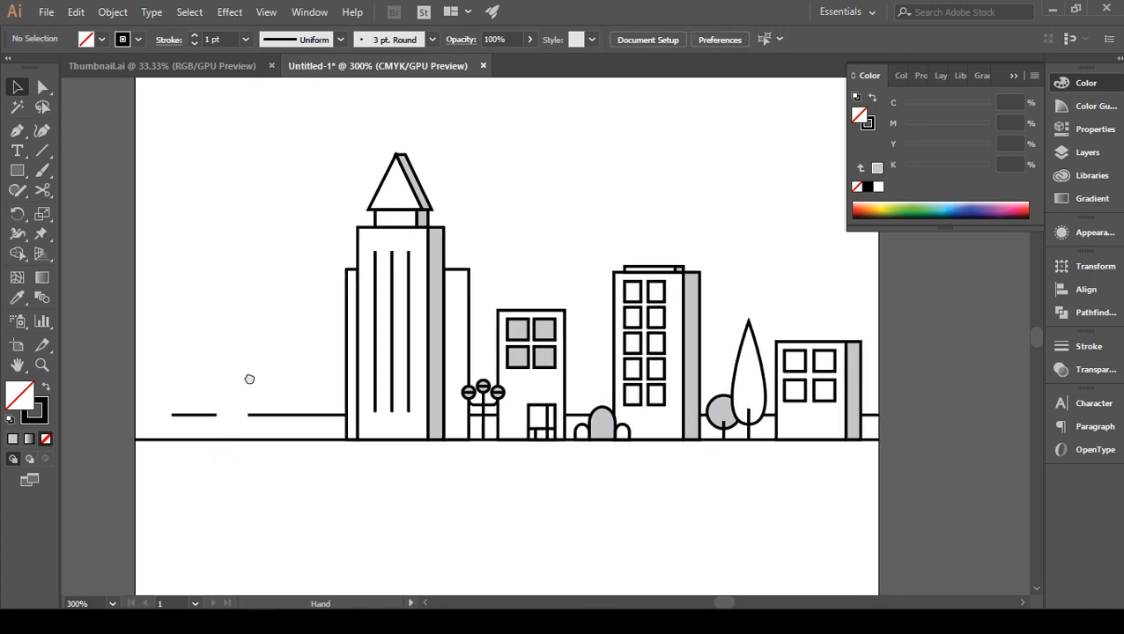
{"action": "left_click", "coordinate": [212, 440]}
{"action": "key", "text": "a"}
{"action": "key", "text": "ctrl+c"}
{"action": "key", "text": "ctrl+f"}
{"action": "key", "text": "Down"}
{"action": "key", "text": "Down"}
{"action": "key", "text": "Down"}
{"action": "key", "text": "Down"}
{"action": "key", "text": "Down"}
Add six anchor points along the lowered copy of the ground line, between the right-hand building and the tower
{"action": "left_click", "coordinate": [811, 503]}
{"action": "left_click", "coordinate": [851, 454]}
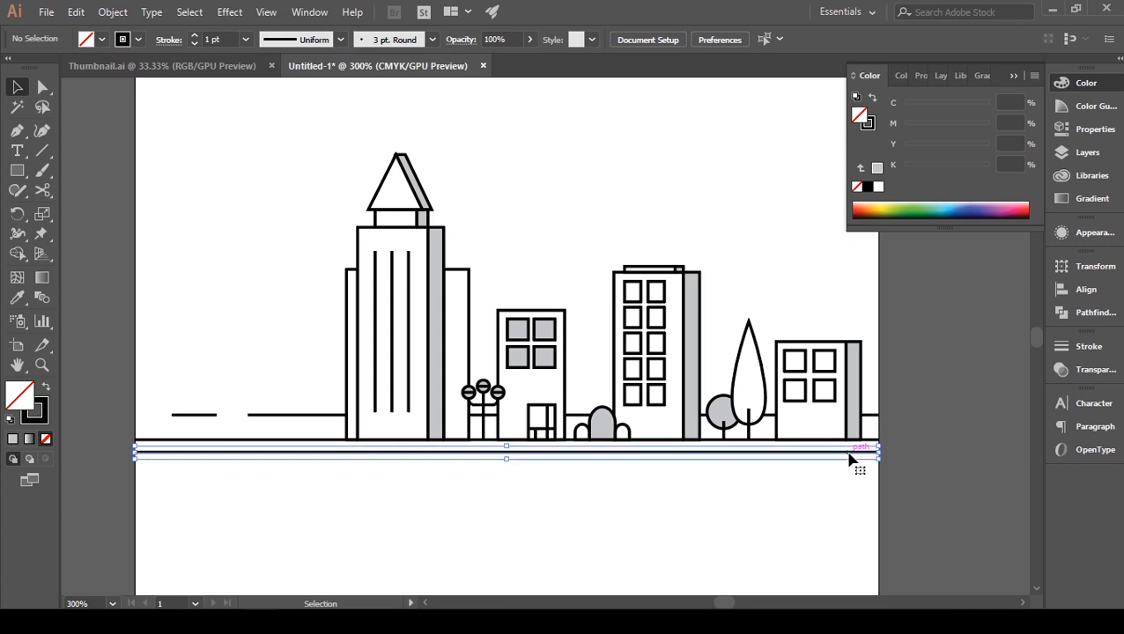
{"action": "left_click", "coordinate": [17, 131]}
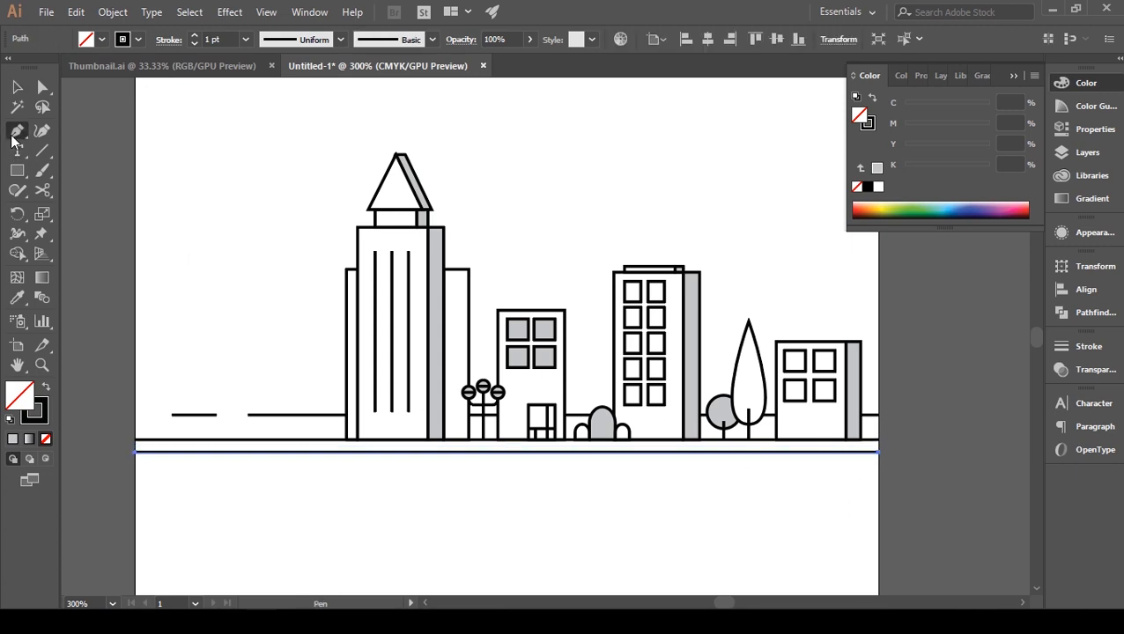
{"action": "left_click", "coordinate": [807, 453]}
{"action": "left_click", "coordinate": [684, 453]}
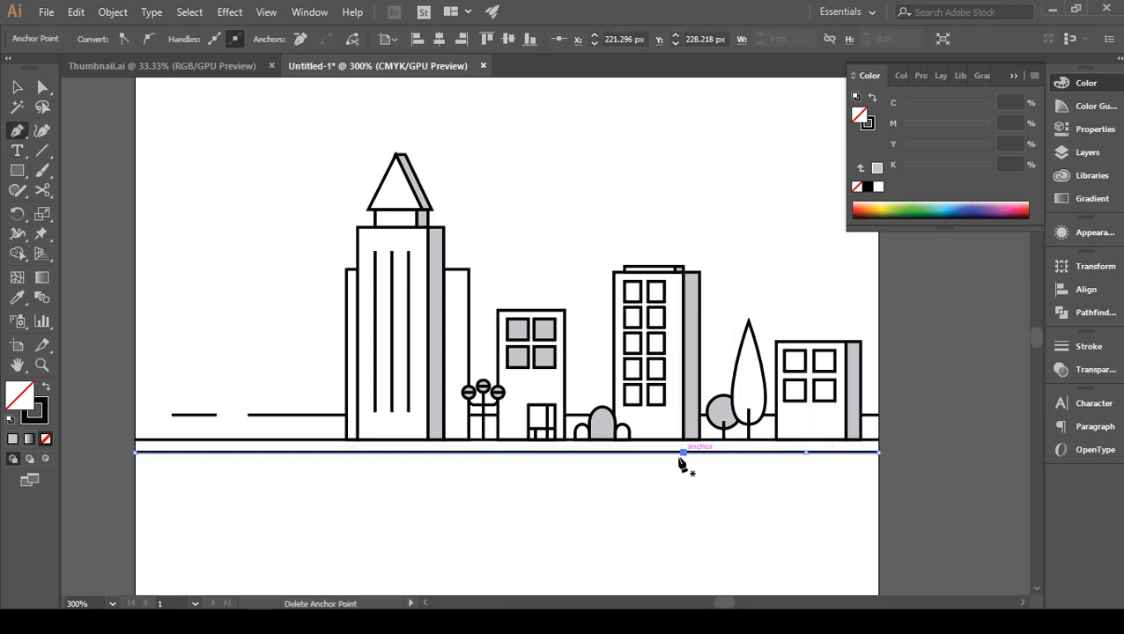
{"action": "left_click", "coordinate": [586, 453]}
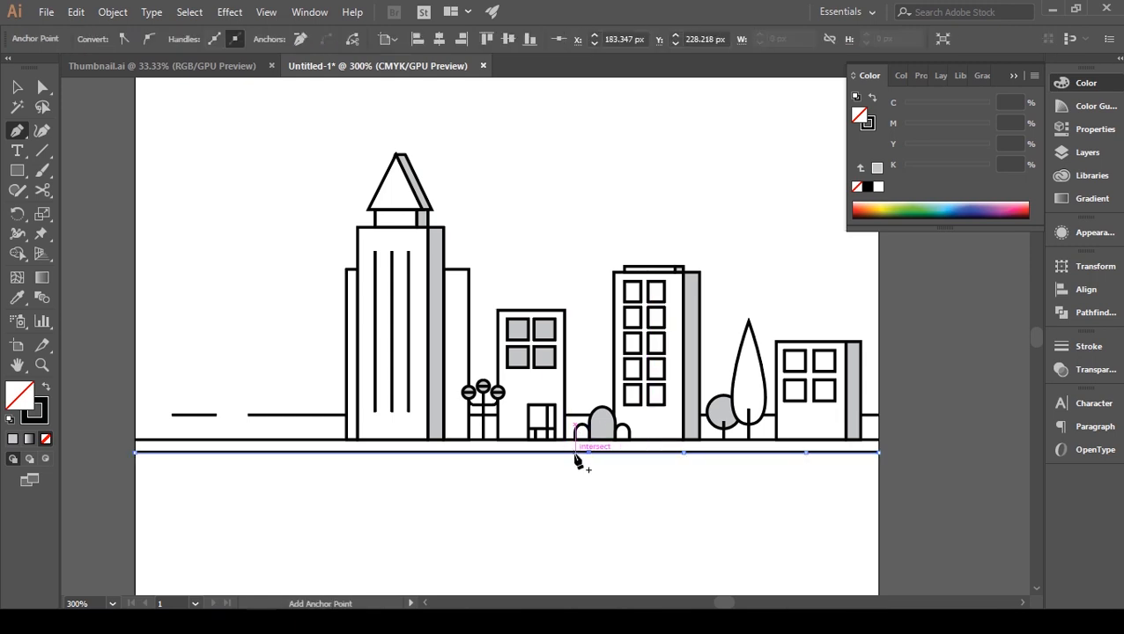
{"action": "left_click", "coordinate": [575, 453]}
{"action": "left_click", "coordinate": [555, 453]}
{"action": "left_click", "coordinate": [419, 454]}
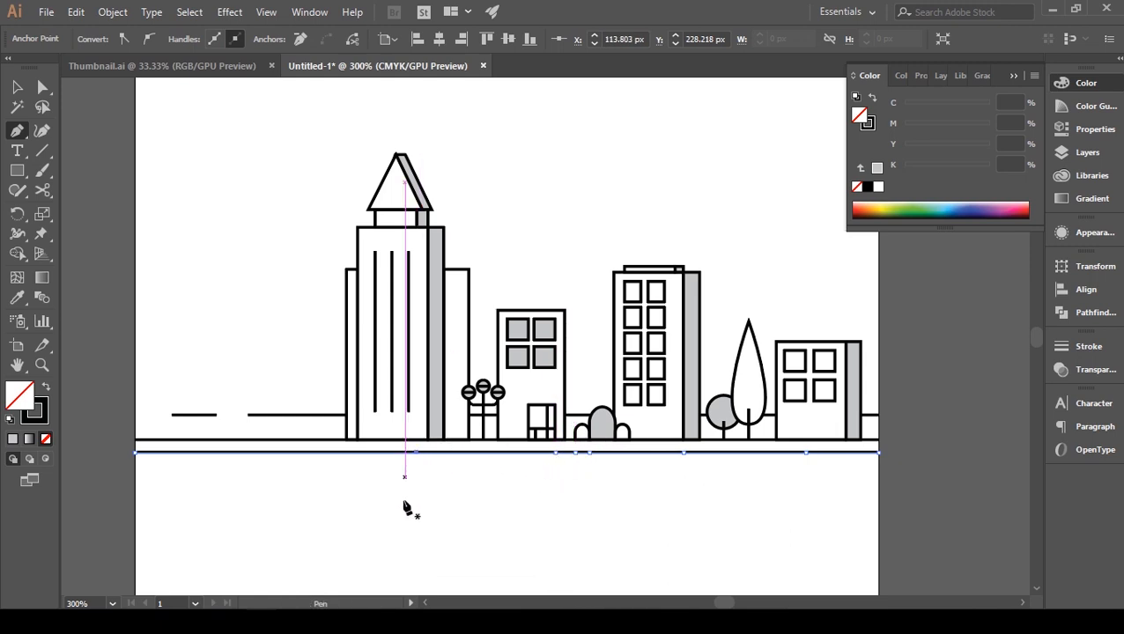
Cut the lower line at its rightmost added anchor point and delete the piece running to the artboard's right edge
{"action": "left_click", "coordinate": [43, 193]}
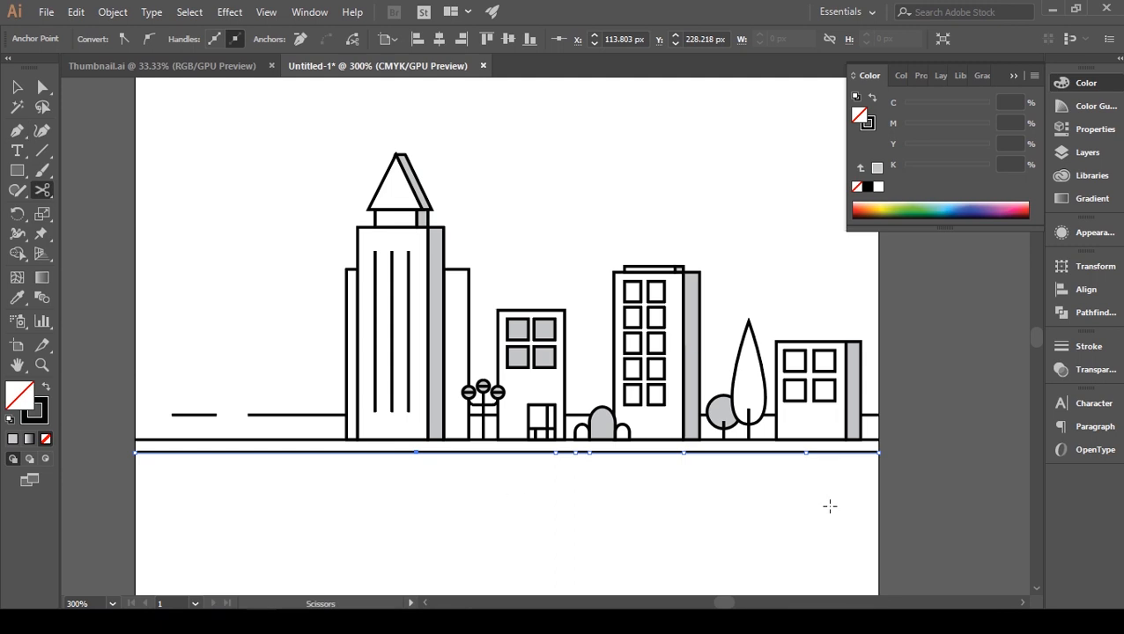
{"action": "left_click", "coordinate": [805, 453]}
{"action": "left_click", "coordinate": [17, 86]}
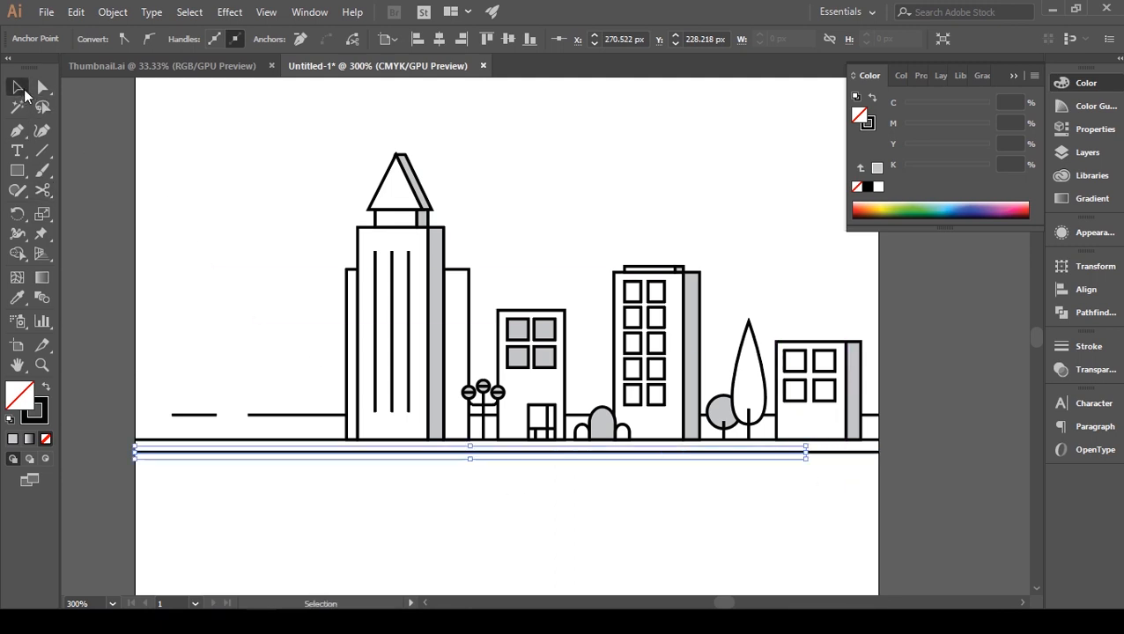
{"action": "left_click", "coordinate": [844, 466]}
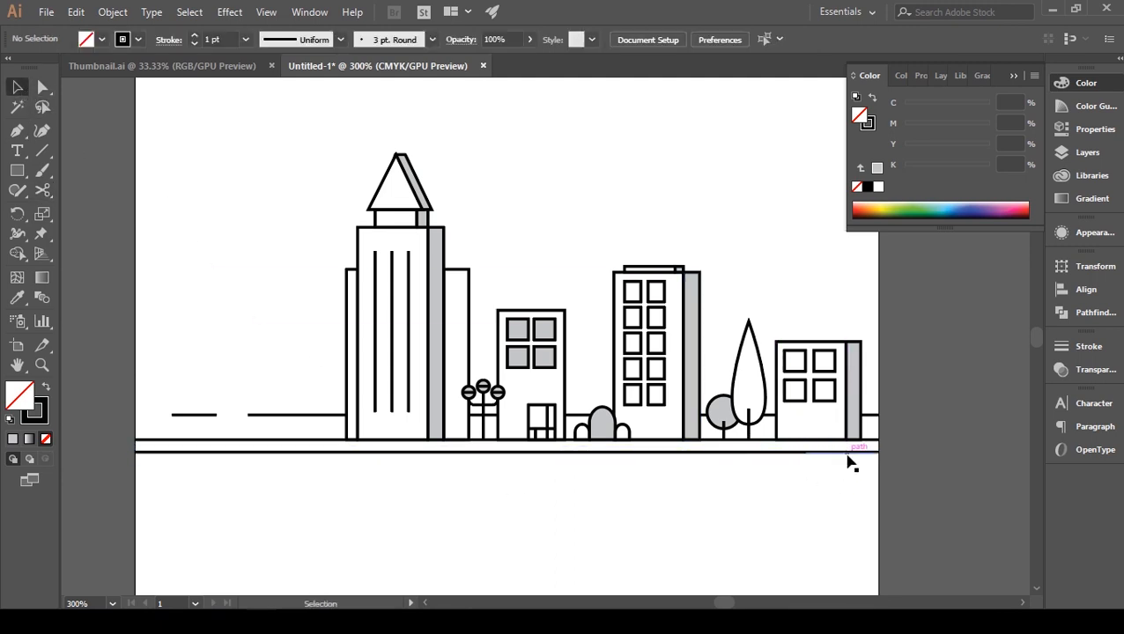
{"action": "left_click_drag", "start_coordinate": [865, 450], "coordinate": [864, 452]}
{"action": "key", "text": "Delete"}
Cut the lower line at the anchor points below the tall windowed building and the bush, and delete the piece between them
{"action": "left_click", "coordinate": [787, 453]}
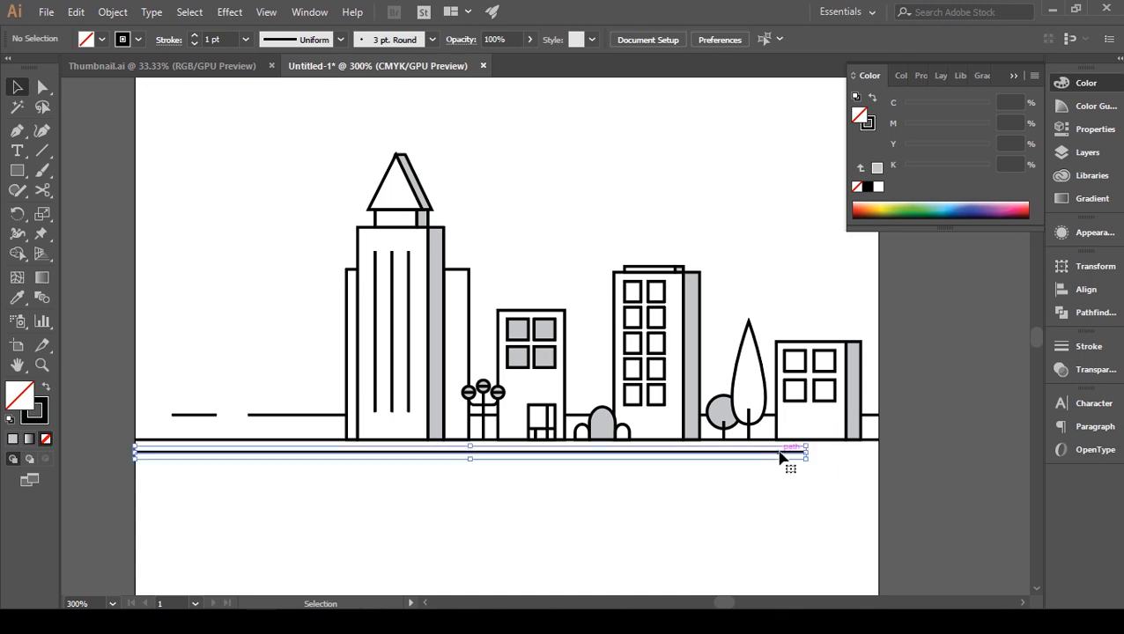
{"action": "left_click", "coordinate": [43, 191]}
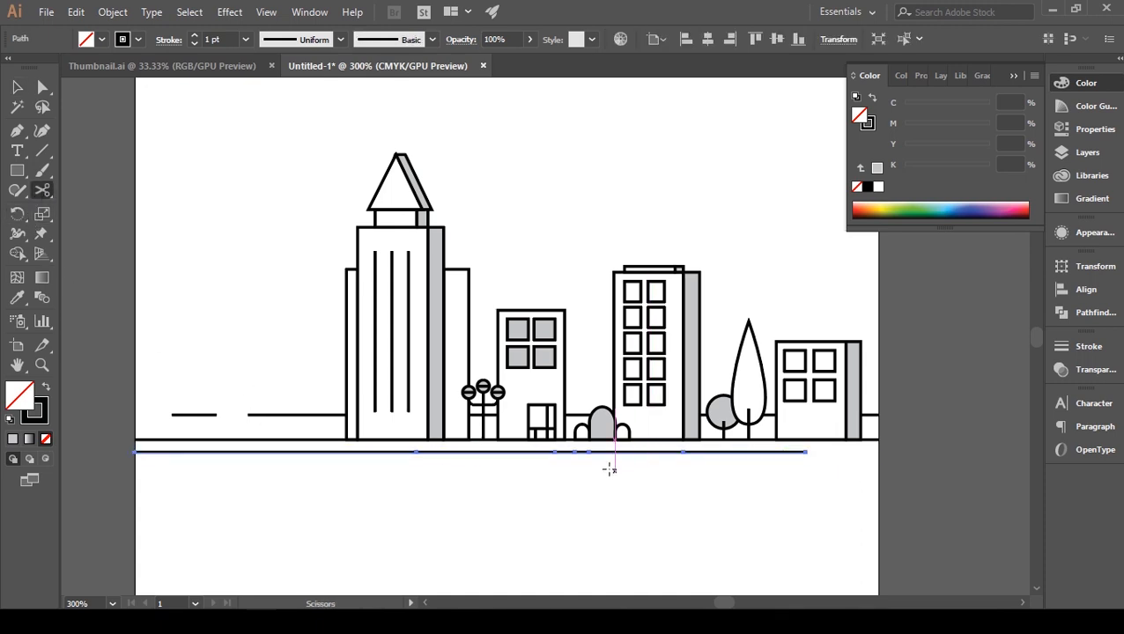
{"action": "left_click", "coordinate": [682, 453]}
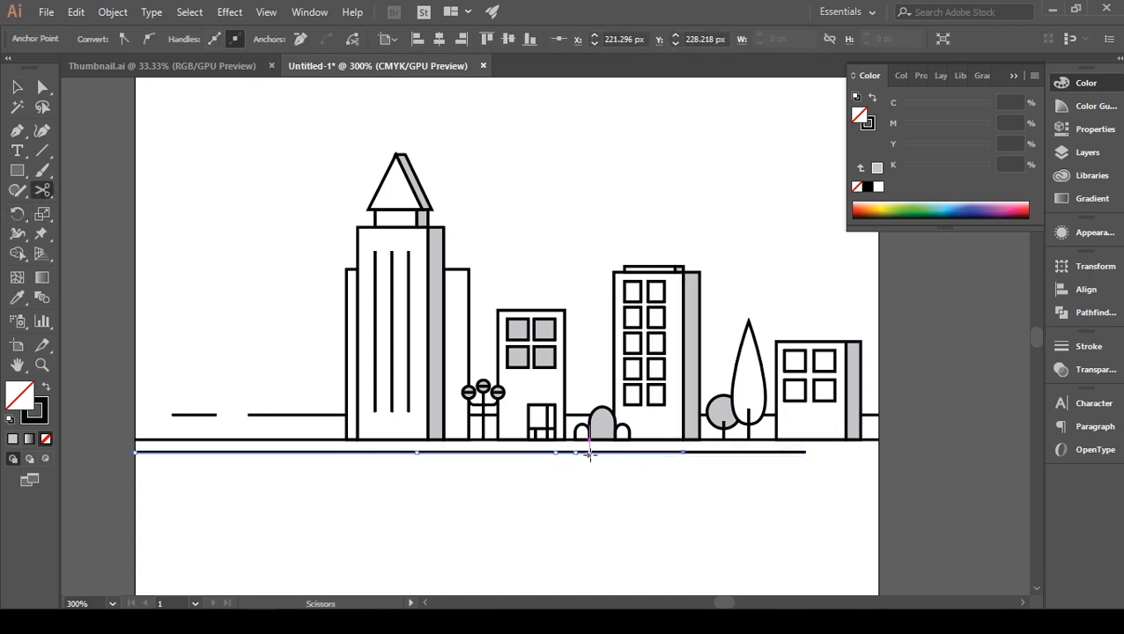
{"action": "left_click", "coordinate": [17, 86]}
{"action": "left_click", "coordinate": [748, 523]}
{"action": "left_click", "coordinate": [628, 453]}
{"action": "key", "text": "Delete"}
Cut the lower line at the two anchor points between the bush and the door, and delete the short piece between them
{"action": "left_click", "coordinate": [586, 453]}
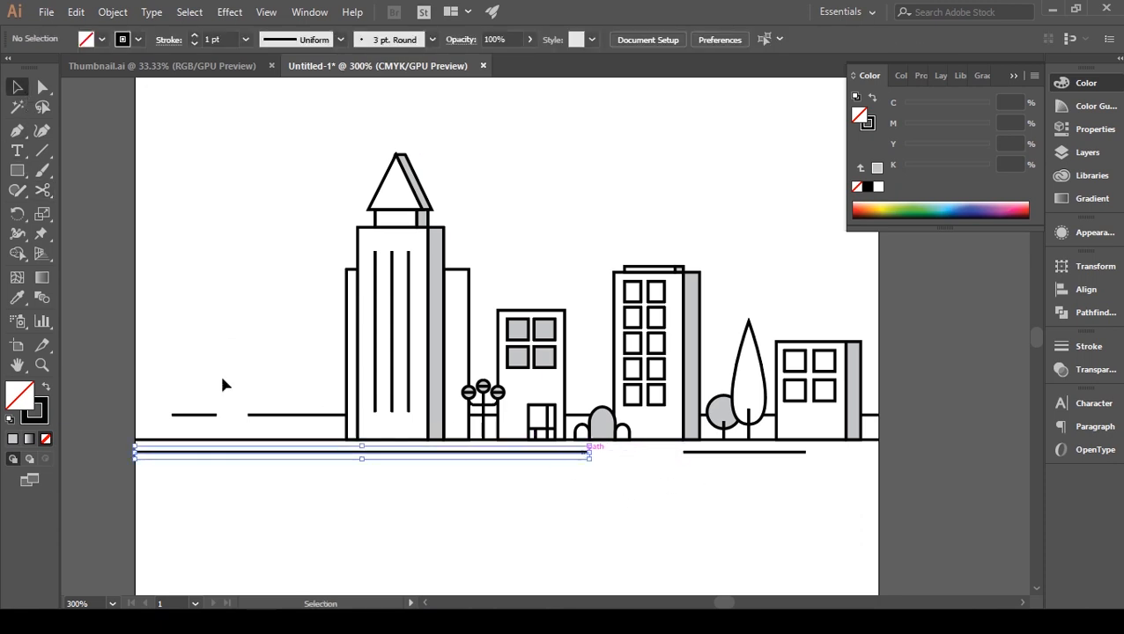
{"action": "left_click", "coordinate": [43, 192]}
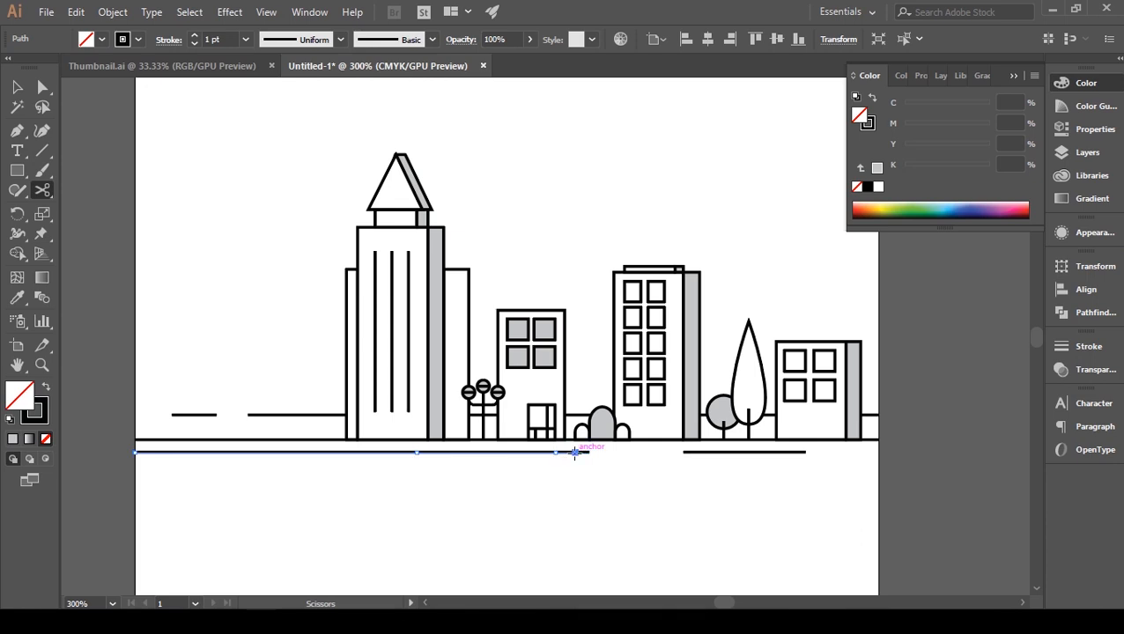
{"action": "left_click", "coordinate": [575, 453]}
{"action": "key", "text": "v"}
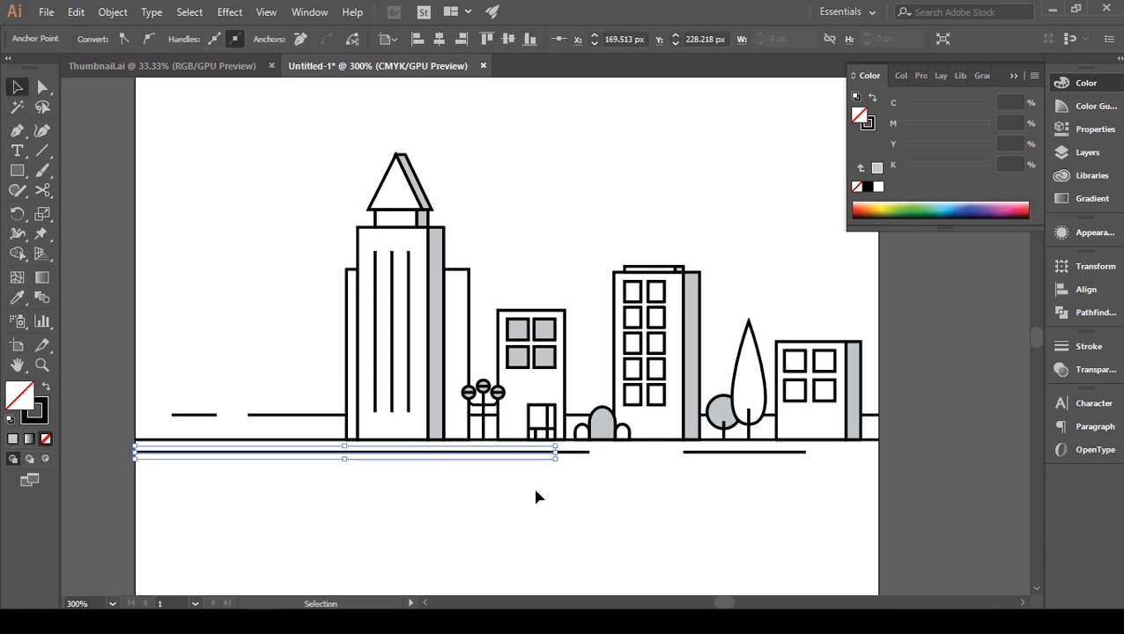
{"action": "left_click", "coordinate": [534, 494]}
{"action": "left_click", "coordinate": [568, 454]}
{"action": "key", "text": "Delete"}
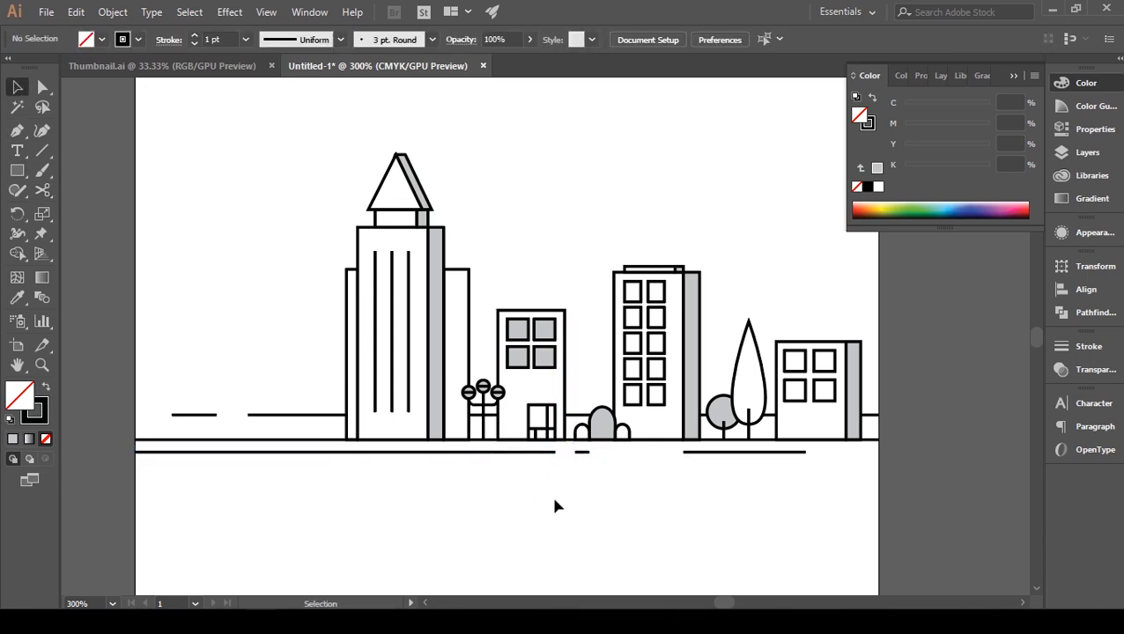
Cut the lower line at the remaining anchor point beneath the tower
{"action": "left_click", "coordinate": [523, 453]}
{"action": "left_click", "coordinate": [42, 191]}
{"action": "left_click", "coordinate": [416, 452]}
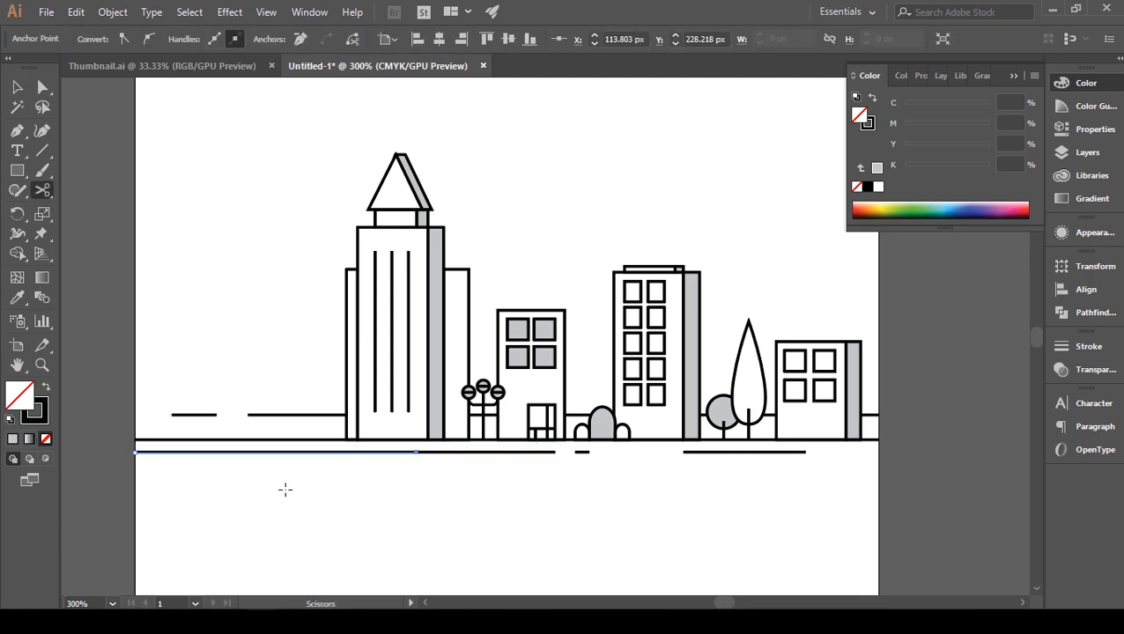
{"action": "left_click", "coordinate": [17, 87]}
{"action": "left_click", "coordinate": [331, 473]}
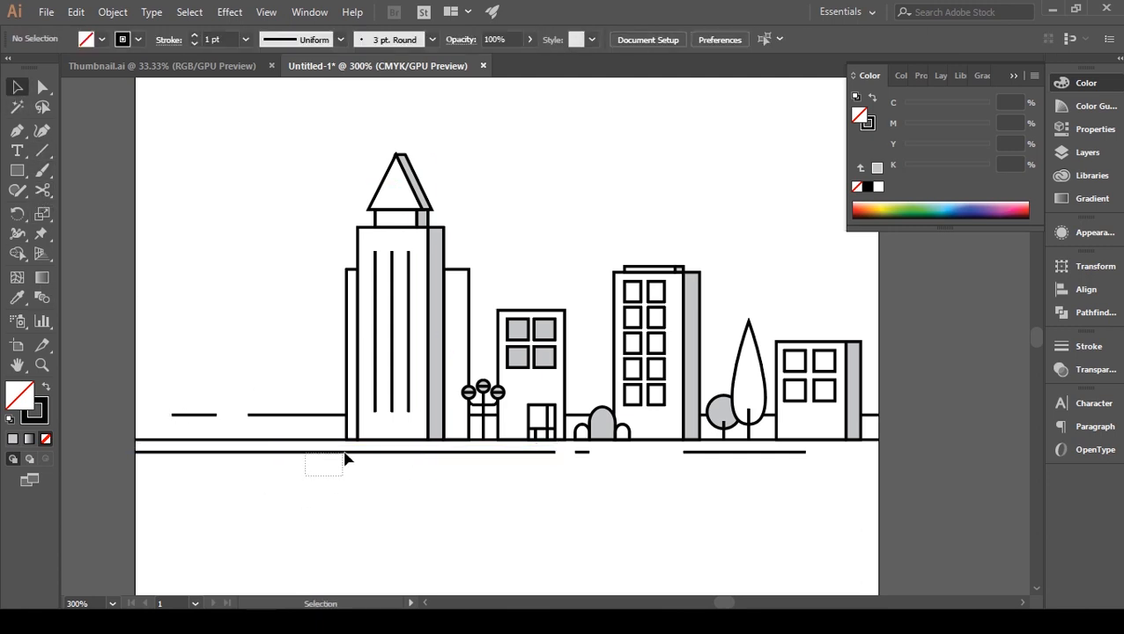
{"action": "left_click_drag", "start_coordinate": [344, 471], "coordinate": [352, 456]}
Cut the lower line at a new anchor point below the street lamp and delete the piece between it and the tower cut
{"action": "left_click", "coordinate": [470, 453]}
{"action": "key", "text": "ctrl+plus"}
{"action": "key", "text": "ctrl+plus"}
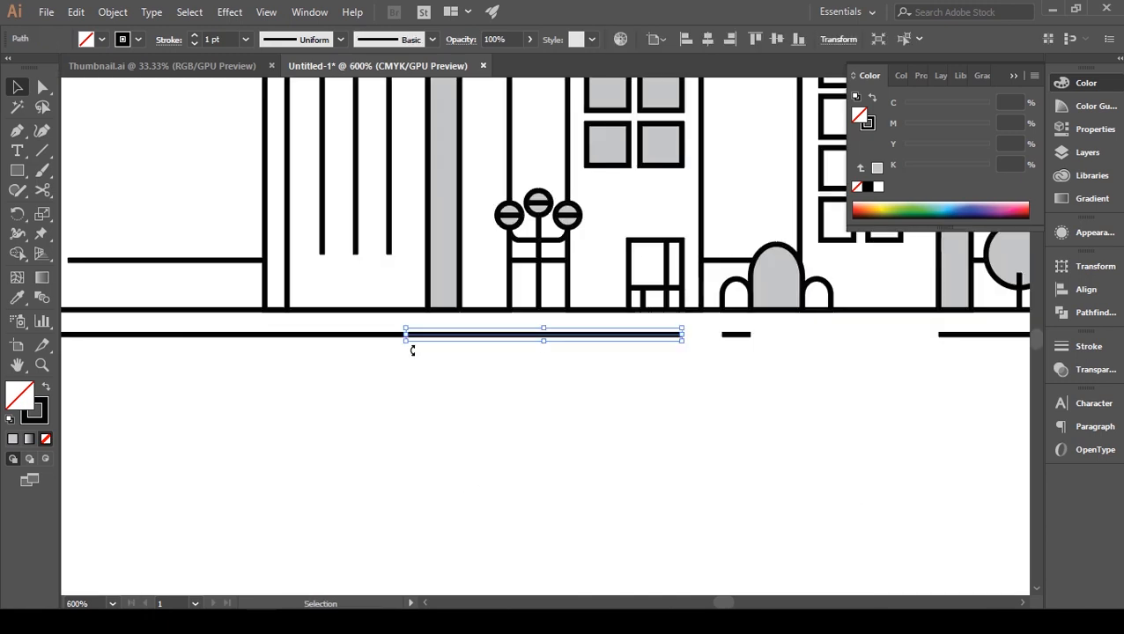
{"action": "key", "text": "p"}
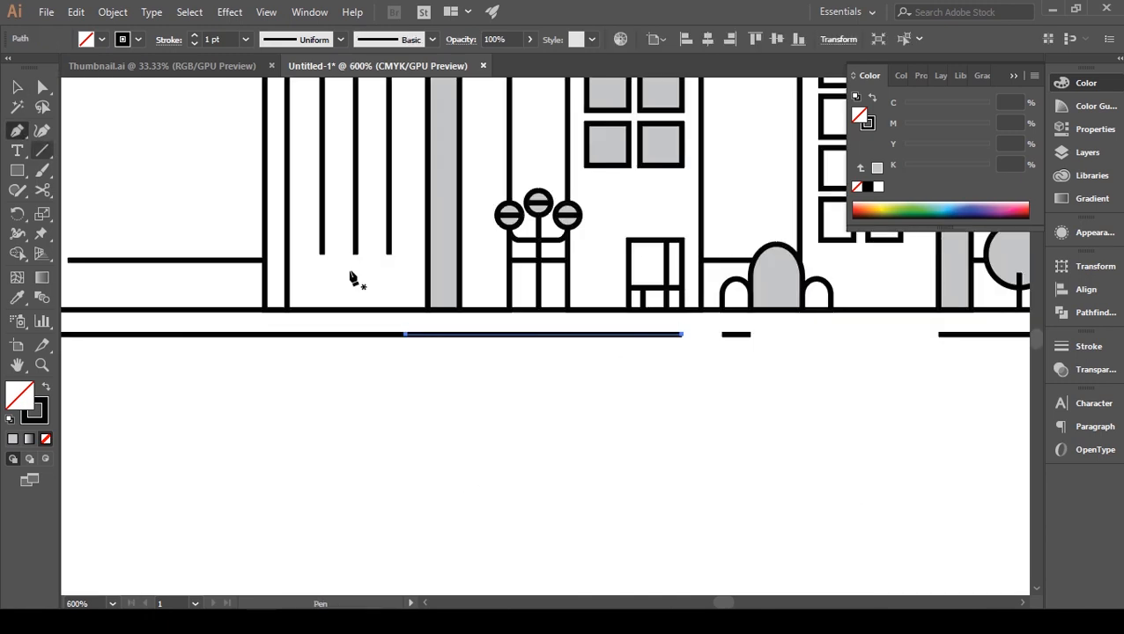
{"action": "left_click", "coordinate": [527, 335]}
{"action": "left_click", "coordinate": [42, 190]}
{"action": "left_click", "coordinate": [525, 336]}
{"action": "key", "text": "v"}
{"action": "left_click", "coordinate": [476, 360]}
{"action": "left_click", "coordinate": [484, 336]}
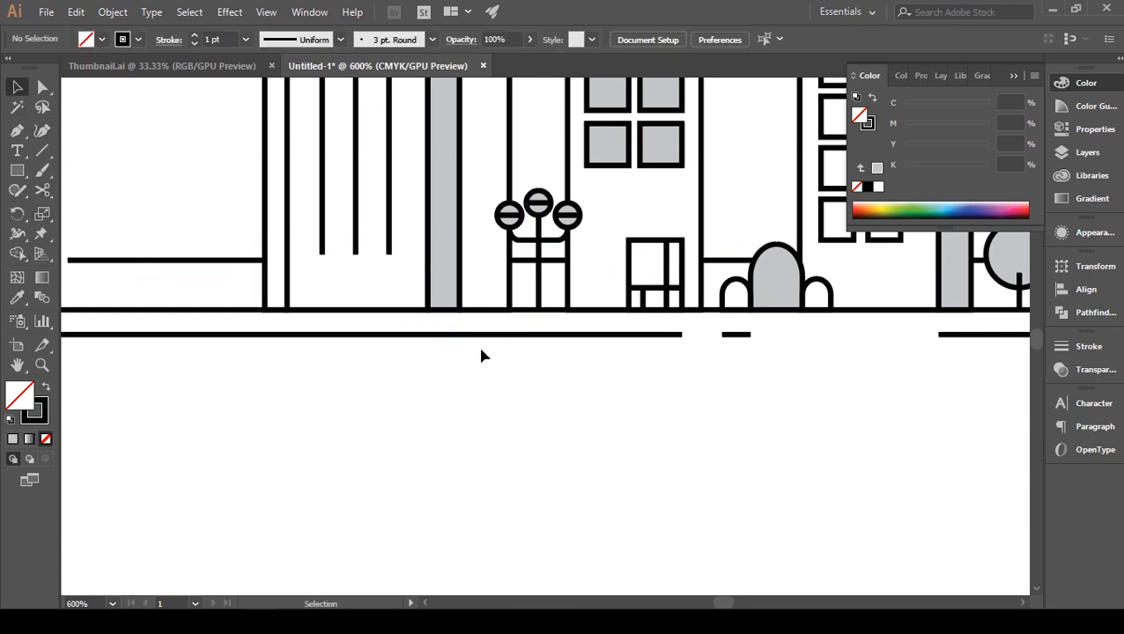
{"action": "key", "text": "Delete"}
Select all background, ground and lower line pieces and set their stroke weight to 2 pt
{"action": "key", "text": "ctrl+minus"}
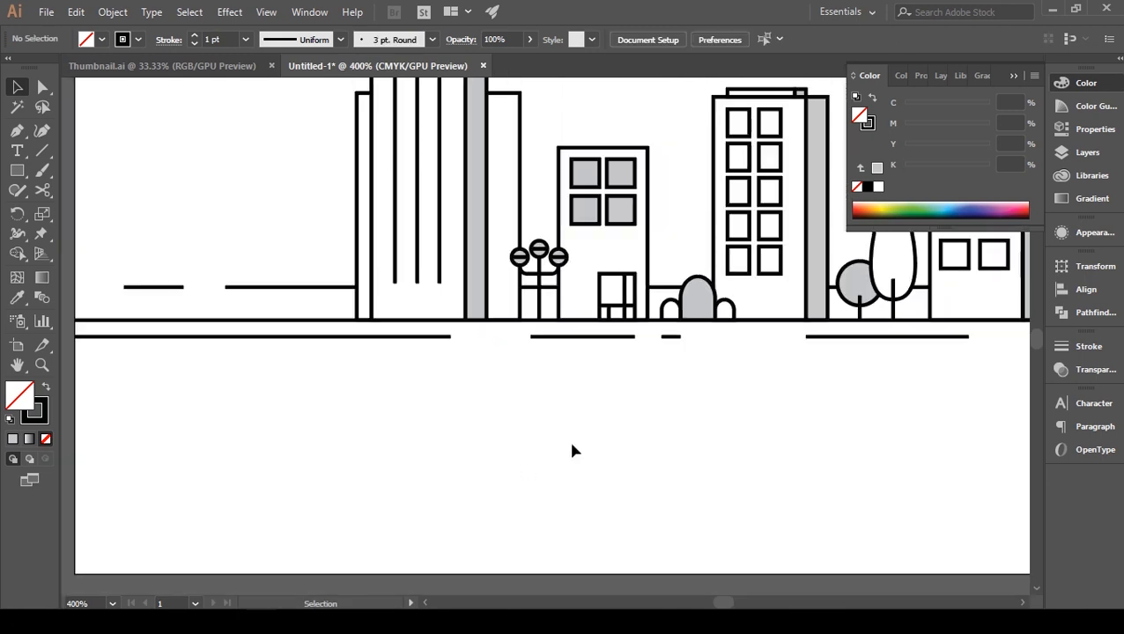
{"action": "left_click_drag", "start_coordinate": [580, 431], "coordinate": [555, 488]}
{"action": "key", "text": "ctrl+minus"}
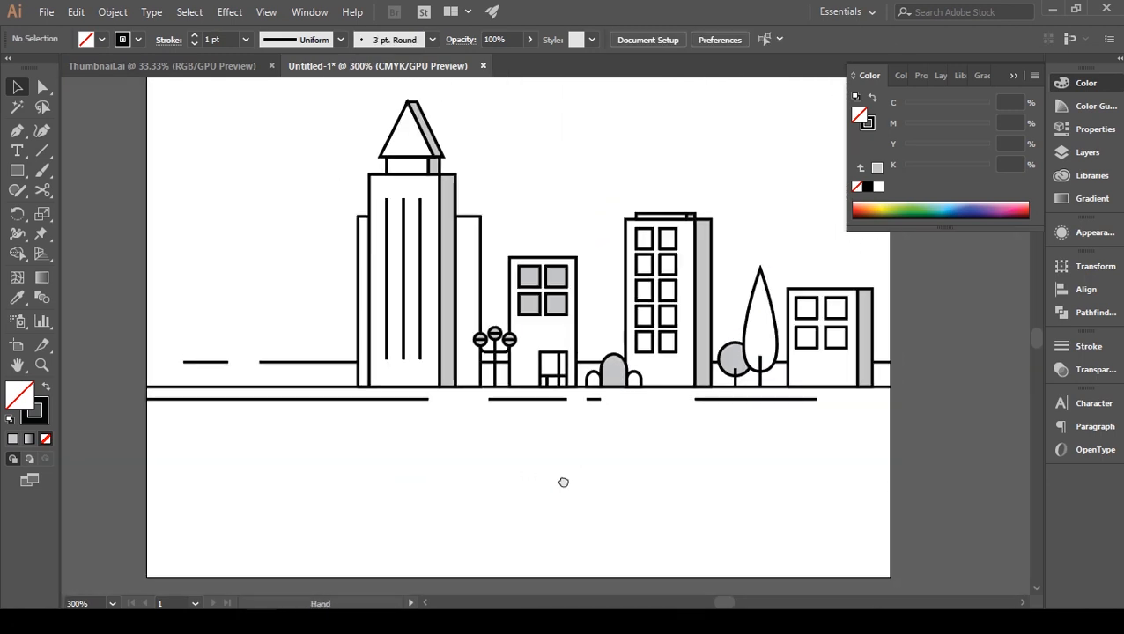
{"action": "left_click_drag", "start_coordinate": [337, 452], "coordinate": [716, 427]}
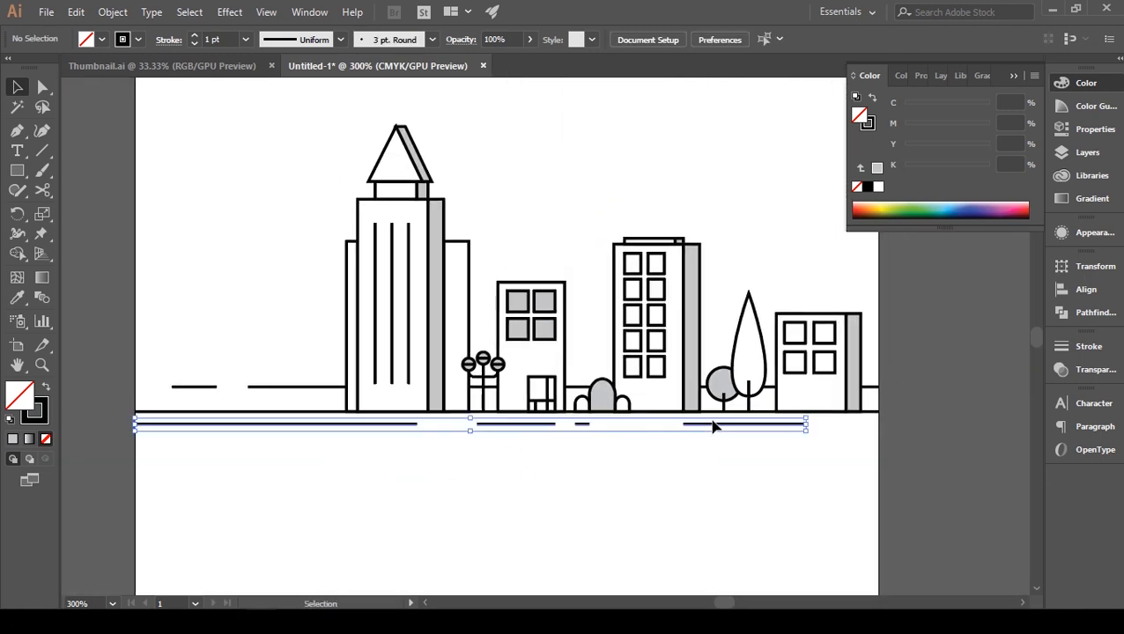
{"action": "left_click_drag", "start_coordinate": [275, 399], "coordinate": [284, 394]}
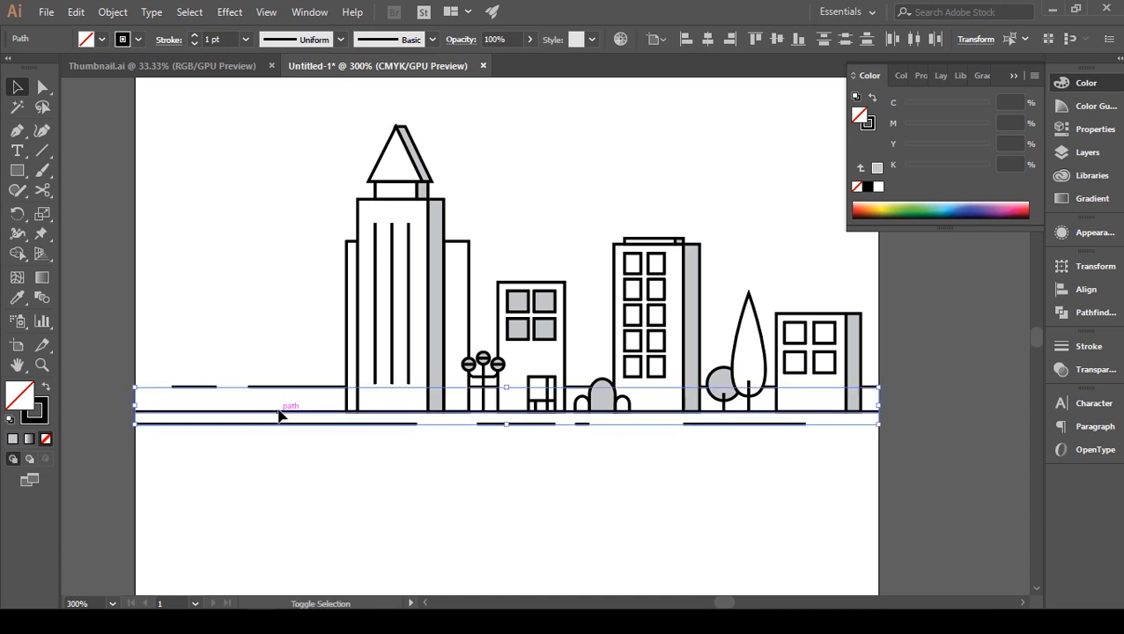
{"action": "left_click", "coordinate": [194, 36]}
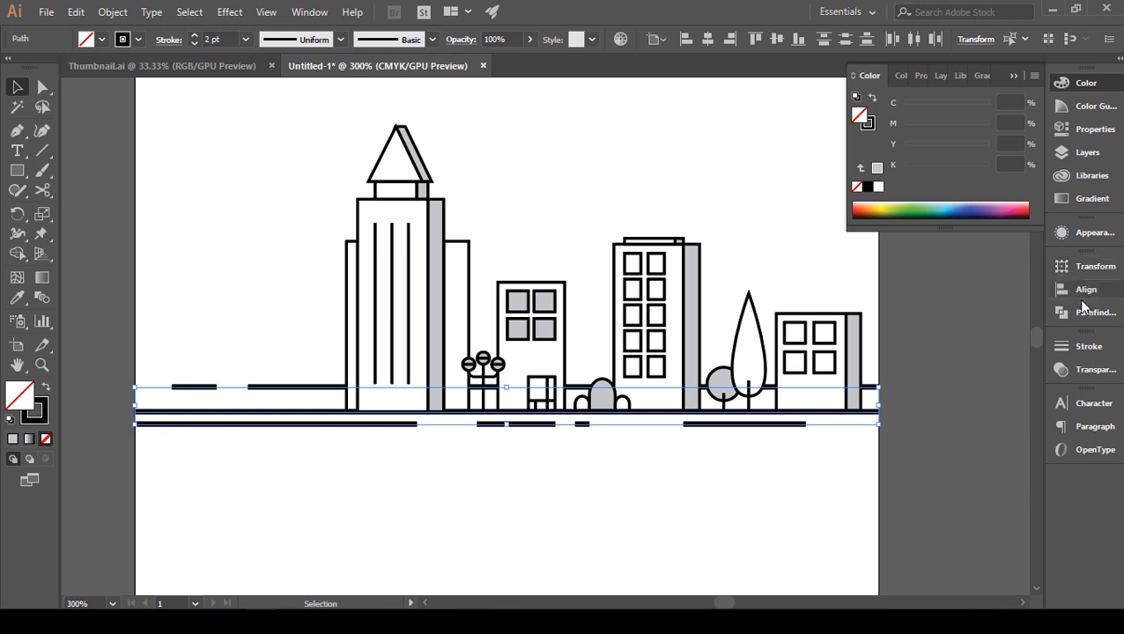
Apply a round cap to all the selected lines and a projecting cap to the main ground line
{"action": "left_click", "coordinate": [1081, 346]}
{"action": "left_click", "coordinate": [936, 377]}
{"action": "left_click", "coordinate": [803, 235]}
{"action": "left_click_drag", "start_coordinate": [807, 246], "coordinate": [781, 221]}
{"action": "left_click", "coordinate": [228, 390]}
{"action": "left_click", "coordinate": [954, 379]}
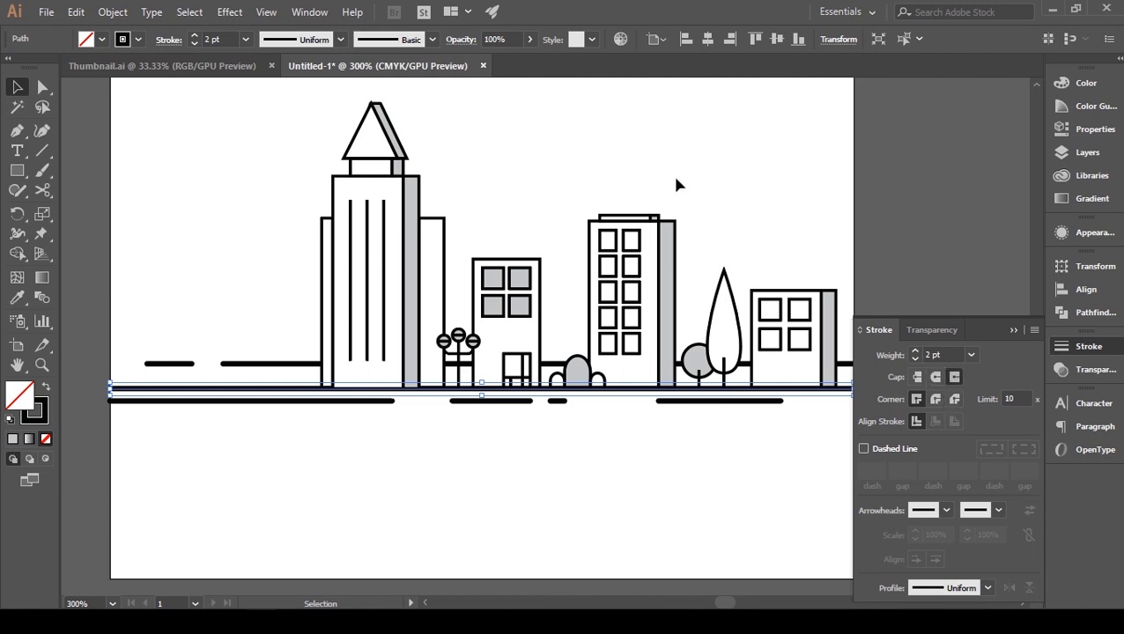
Arrange the main ground line in front of the buildings and trees
{"action": "left_click", "coordinate": [676, 181]}
{"action": "left_click", "coordinate": [231, 389]}
{"action": "right_click", "coordinate": [270, 392]}
{"action": "mouse_move", "coordinate": [376, 304]}
{"action": "left_click", "coordinate": [547, 360]}
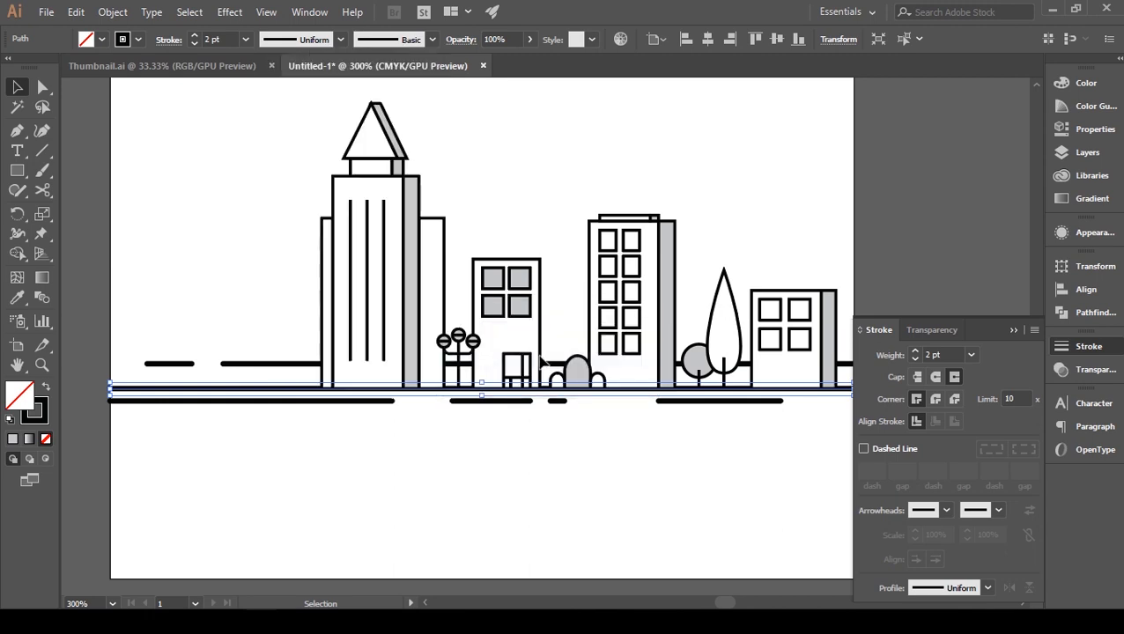
{"action": "right_click", "coordinate": [308, 391]}
{"action": "mouse_move", "coordinate": [397, 300]}
{"action": "left_click", "coordinate": [535, 319]}
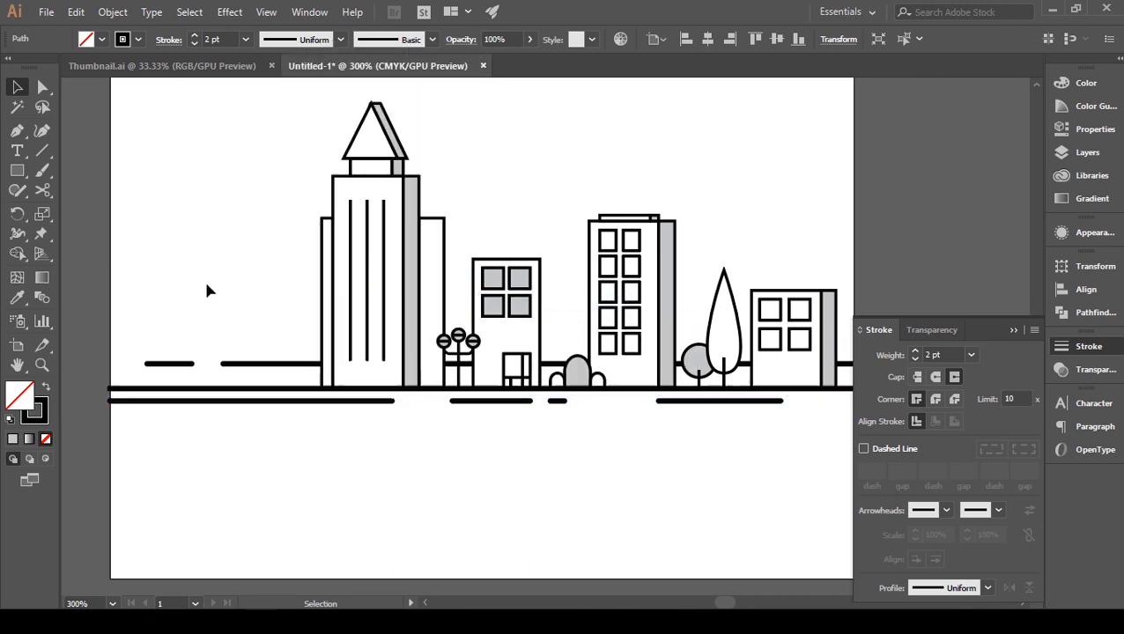
Reduce the stroke weight of the thin background line pieces behind the buildings to 1 pt
{"action": "left_click", "coordinate": [203, 279]}
{"action": "left_click", "coordinate": [238, 373]}
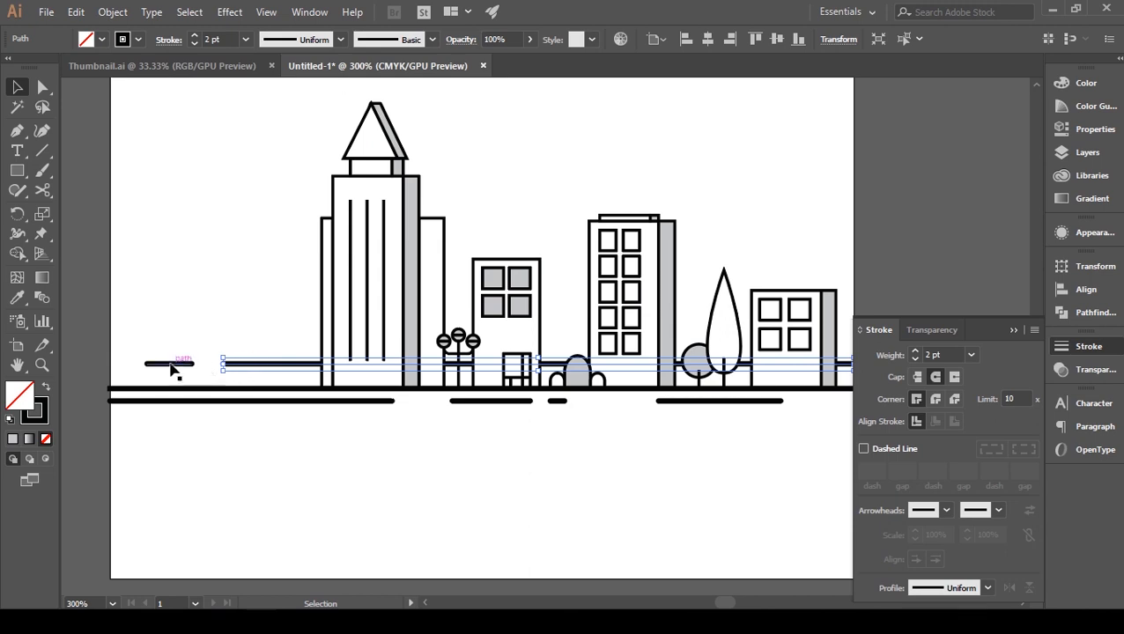
{"action": "left_click_drag", "start_coordinate": [174, 360], "coordinate": [177, 370]}
{"action": "left_click", "coordinate": [195, 45]}
{"action": "left_click", "coordinate": [256, 437]}
{"action": "left_click_drag", "start_coordinate": [509, 474], "coordinate": [512, 516]}
{"action": "key", "text": "ctrl+minus"}
{"action": "key", "text": "ctrl+minus"}
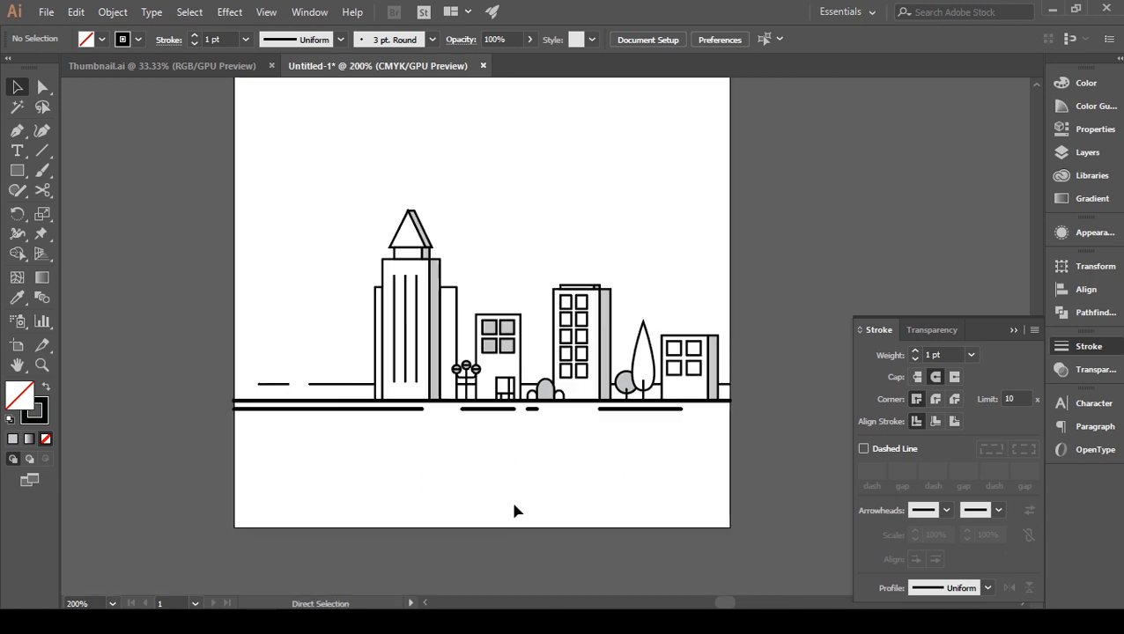
{"action": "left_click_drag", "start_coordinate": [528, 479], "coordinate": [505, 509]}
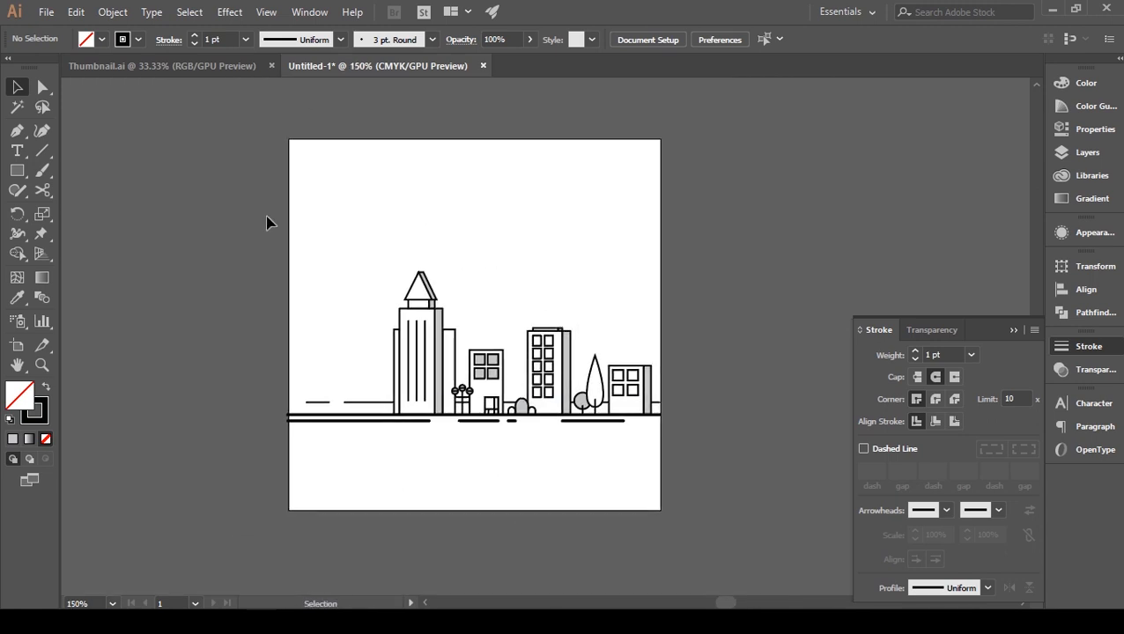
Draw a wide, flat ellipse in the sky above the tall windowed building
{"action": "key", "text": "ctrl+plus"}
{"action": "key", "text": "ctrl+plus"}
{"action": "left_click_drag", "start_coordinate": [558, 198], "coordinate": [545, 254]}
{"action": "left_click", "coordinate": [17, 172]}
{"action": "left_click", "coordinate": [92, 210]}
{"action": "left_click_drag", "start_coordinate": [510, 174], "coordinate": [635, 226]}
Draw a rectangle wider than the ellipse over its lower part and extend it past the ellipse's bottom edge
{"action": "left_click", "coordinate": [18, 172]}
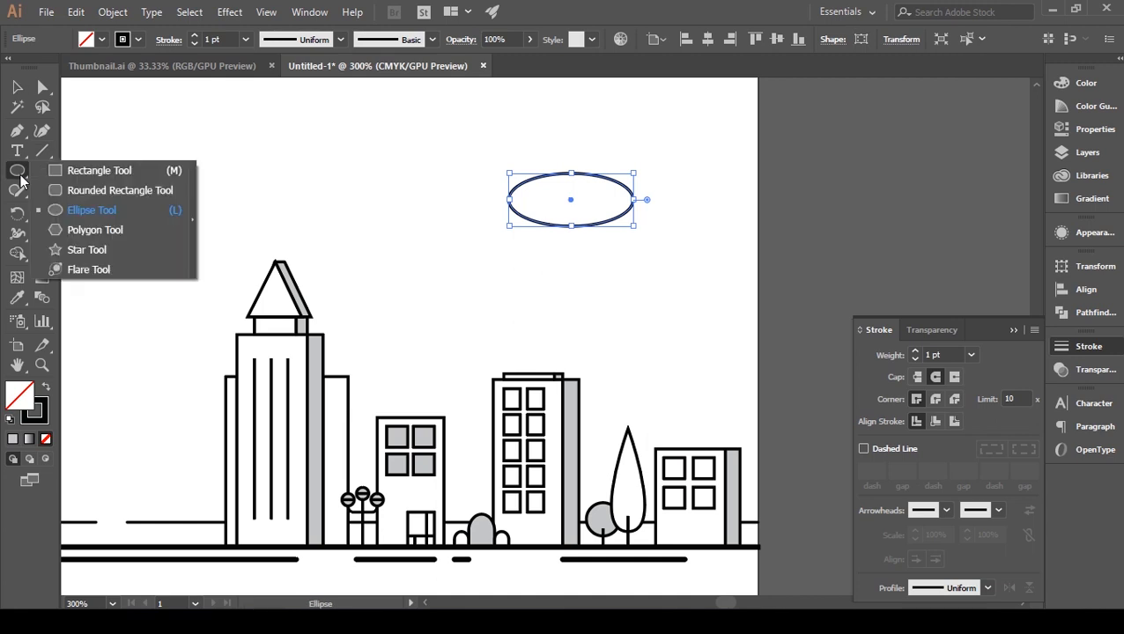
{"action": "left_click", "coordinate": [91, 168]}
{"action": "left_click_drag", "start_coordinate": [575, 206], "coordinate": [663, 188]}
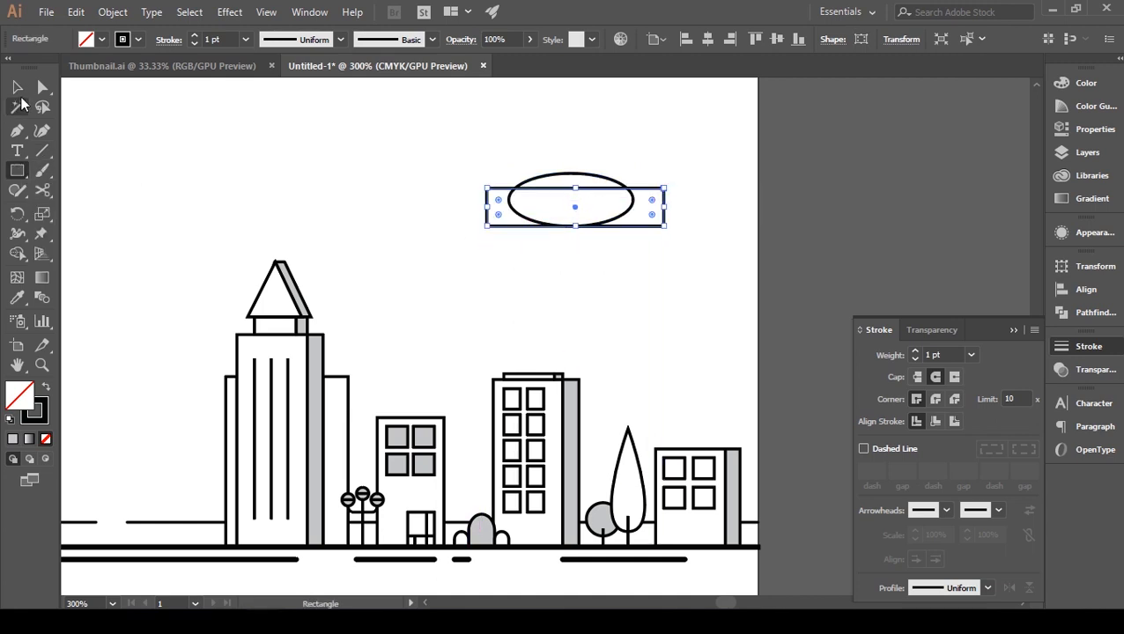
{"action": "key", "text": "v"}
{"action": "left_click_drag", "start_coordinate": [579, 229], "coordinate": [580, 240]}
Subtract the front rectangle from the ellipse to leave a flat-bottomed dome shape
{"action": "left_click_drag", "start_coordinate": [610, 150], "coordinate": [582, 190]}
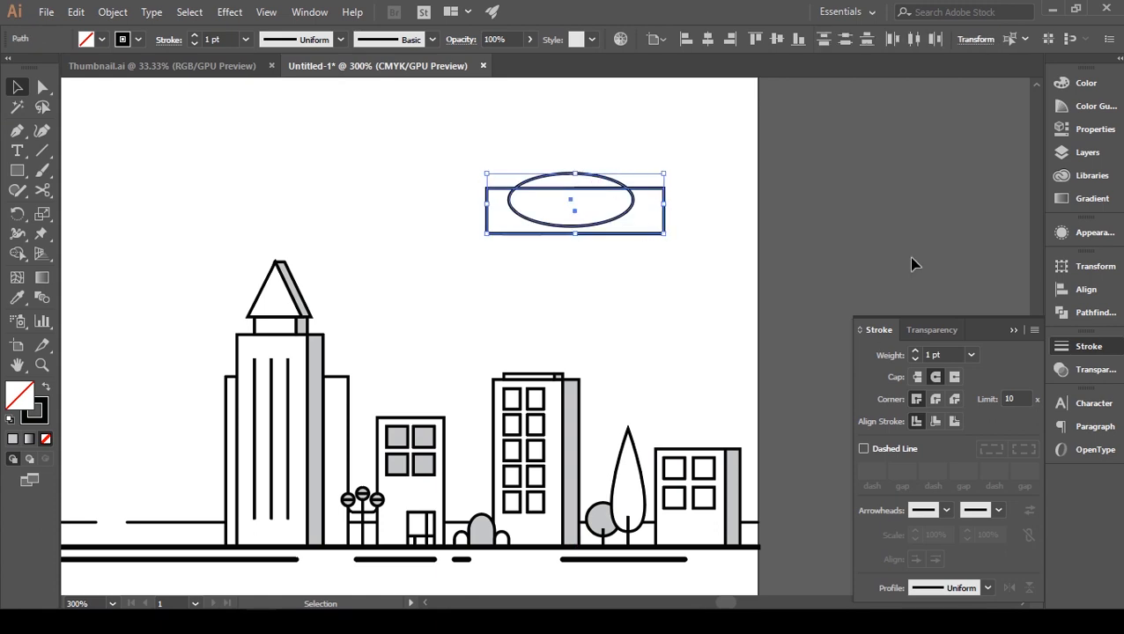
{"action": "left_click", "coordinate": [1091, 311]}
{"action": "left_click", "coordinate": [899, 301]}
{"action": "left_click", "coordinate": [653, 183]}
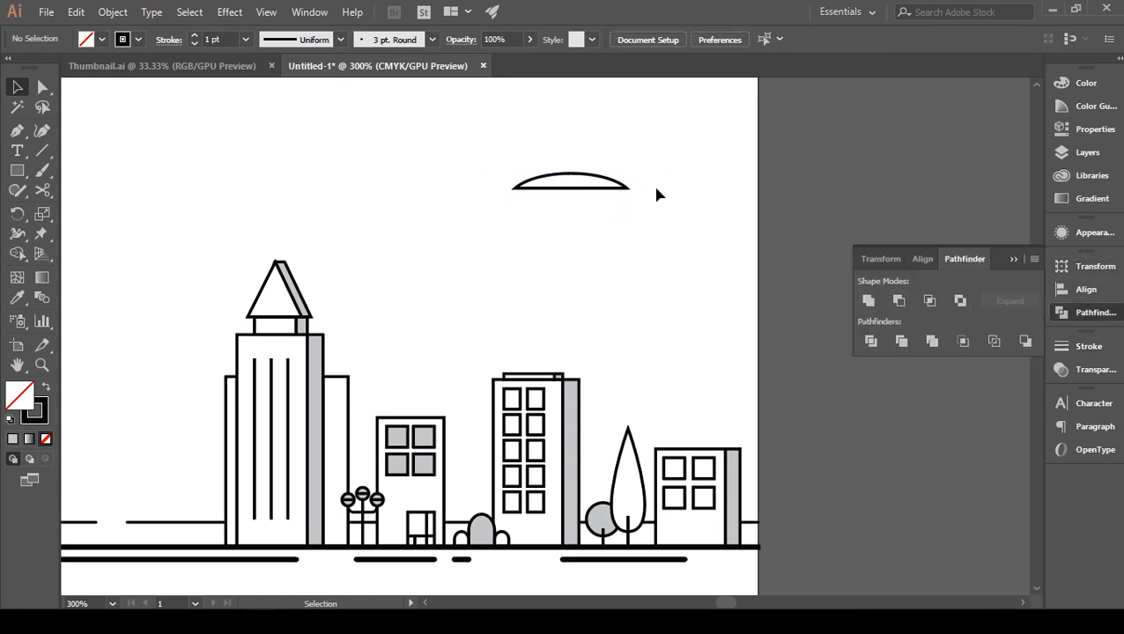
Duplicate the cloud dome in place and shift the copy slightly to the left along the same baseline
{"action": "left_click", "coordinate": [596, 189]}
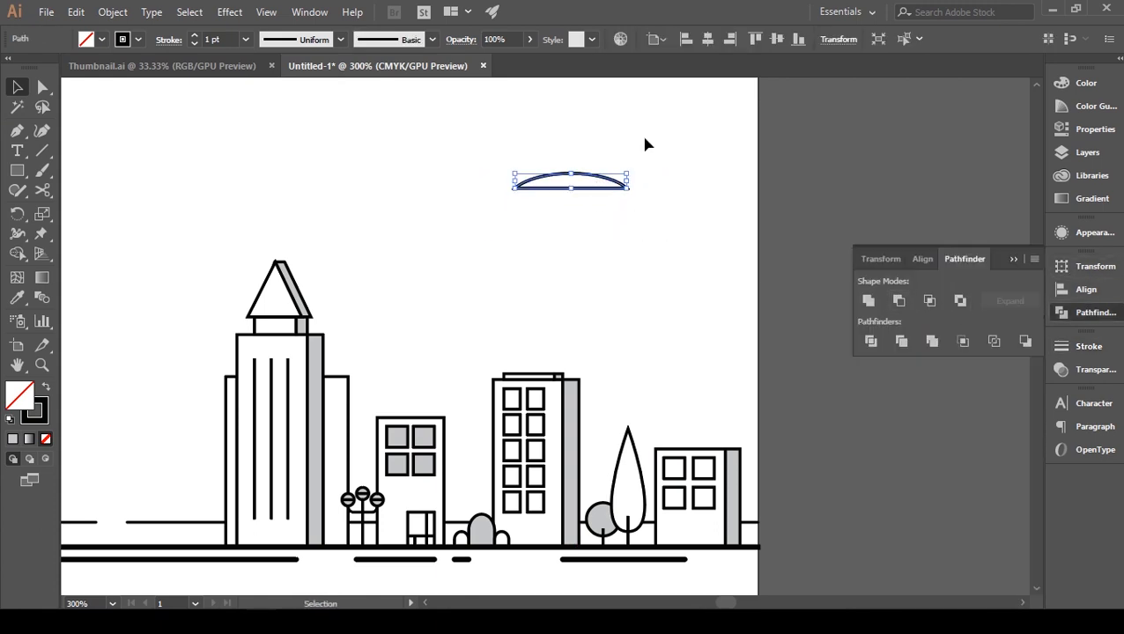
{"action": "key", "text": "Left"}
{"action": "key", "text": "Left"}
{"action": "key", "text": "Left"}
{"action": "key", "text": "Left"}
{"action": "key", "text": "Left"}
{"action": "key", "text": "Left"}
{"action": "key", "text": "Left"}
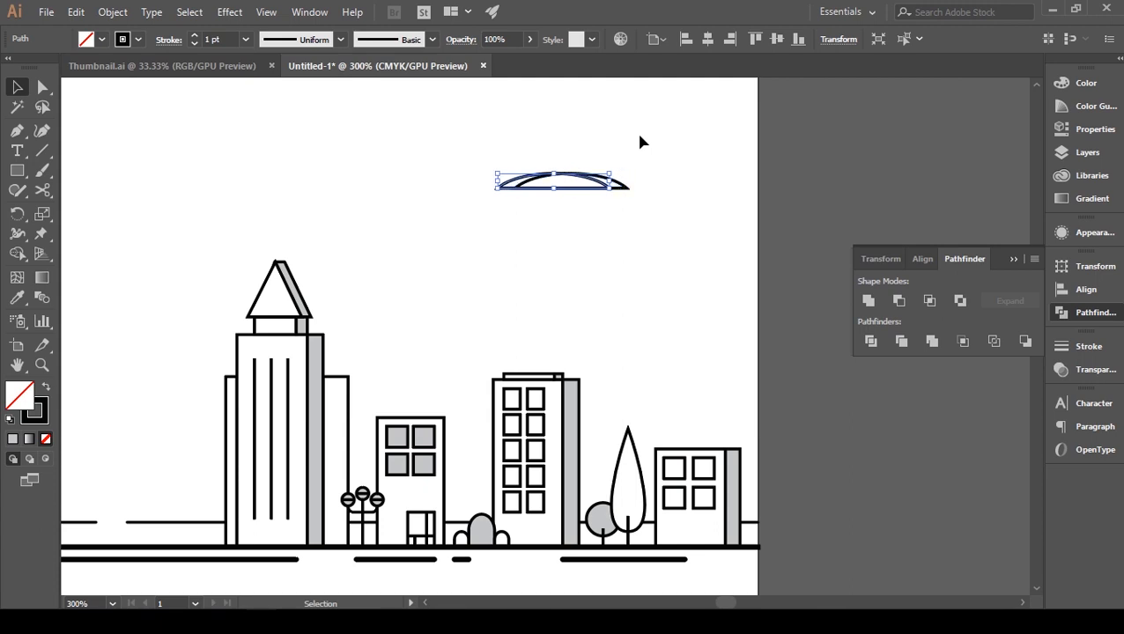
Scale the dome copy down to about half size, keeping it at the larger dome's lower left end
{"action": "key", "text": "ctrl+equal"}
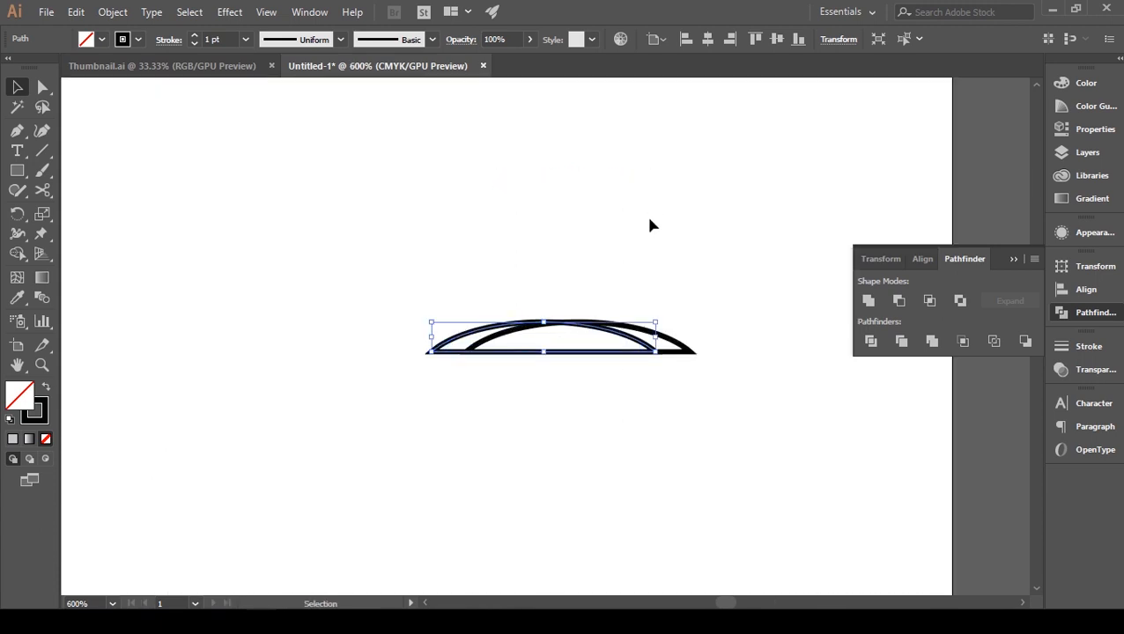
{"action": "left_click_drag", "start_coordinate": [654, 323], "coordinate": [545, 359]}
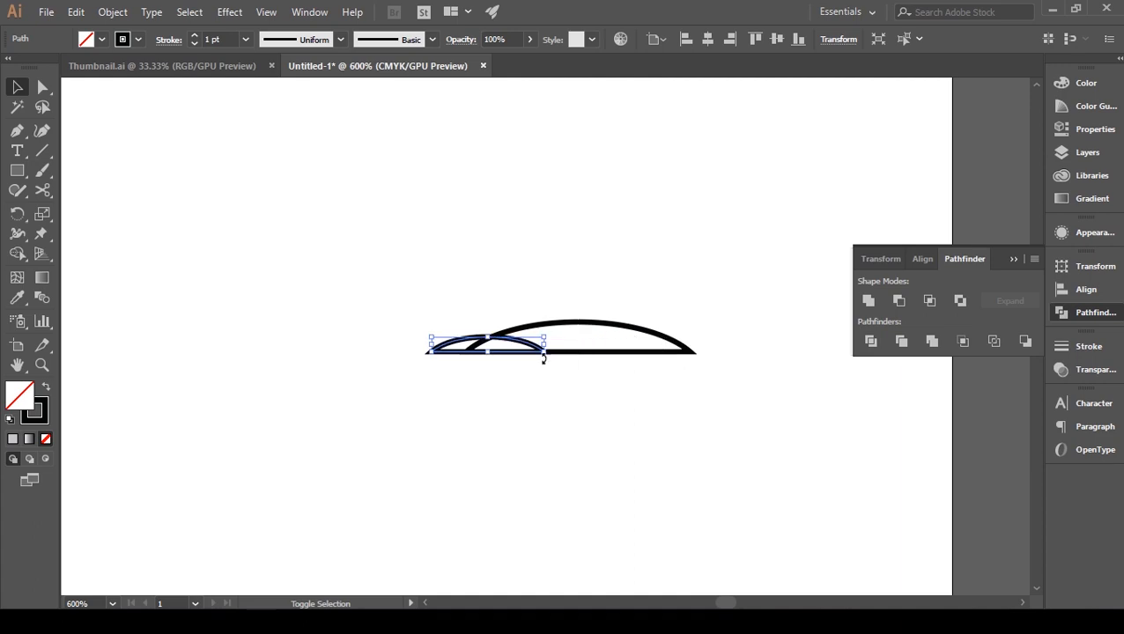
{"action": "left_click", "coordinate": [547, 308]}
{"action": "left_click", "coordinate": [560, 323]}
{"action": "left_click", "coordinate": [603, 266]}
Fill the larger cloud dome with the gray sampled from the tower's shaded side
{"action": "key", "text": "ctrl+minus"}
{"action": "key", "text": "ctrl+minus"}
{"action": "left_click_drag", "start_coordinate": [617, 389], "coordinate": [631, 336]}
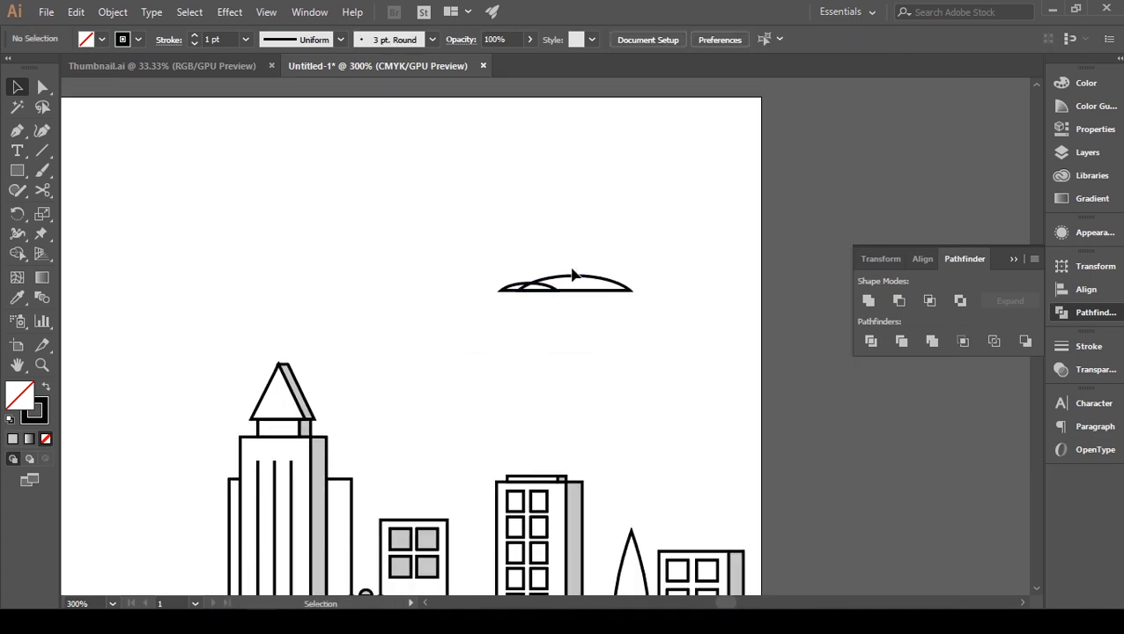
{"action": "left_click", "coordinate": [17, 298]}
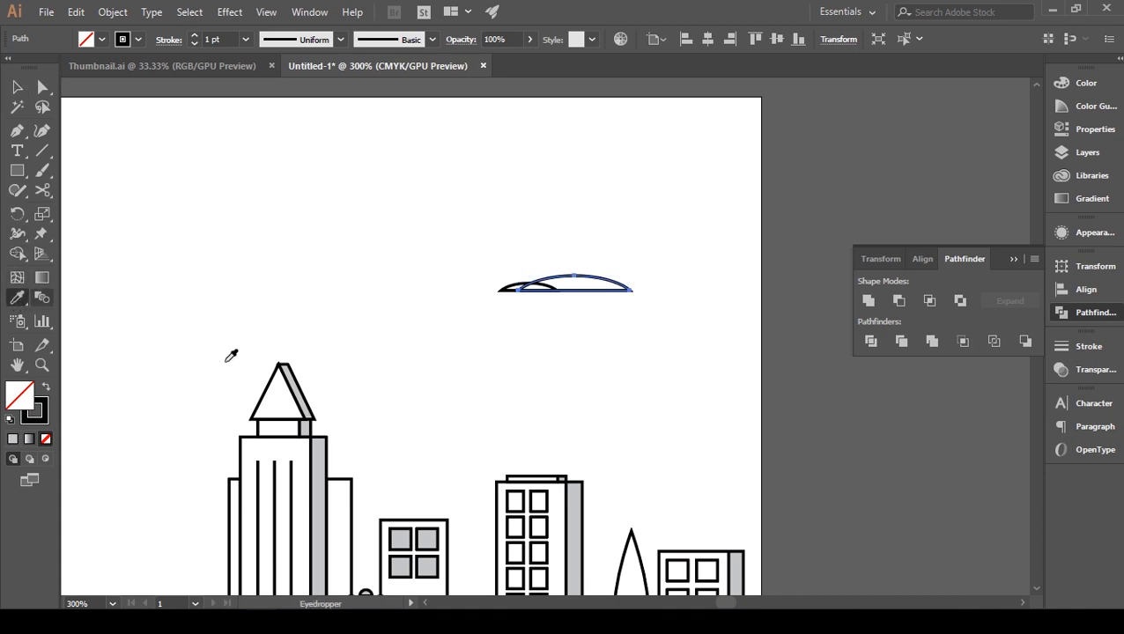
{"action": "left_click", "coordinate": [318, 511]}
{"action": "left_click", "coordinate": [17, 87]}
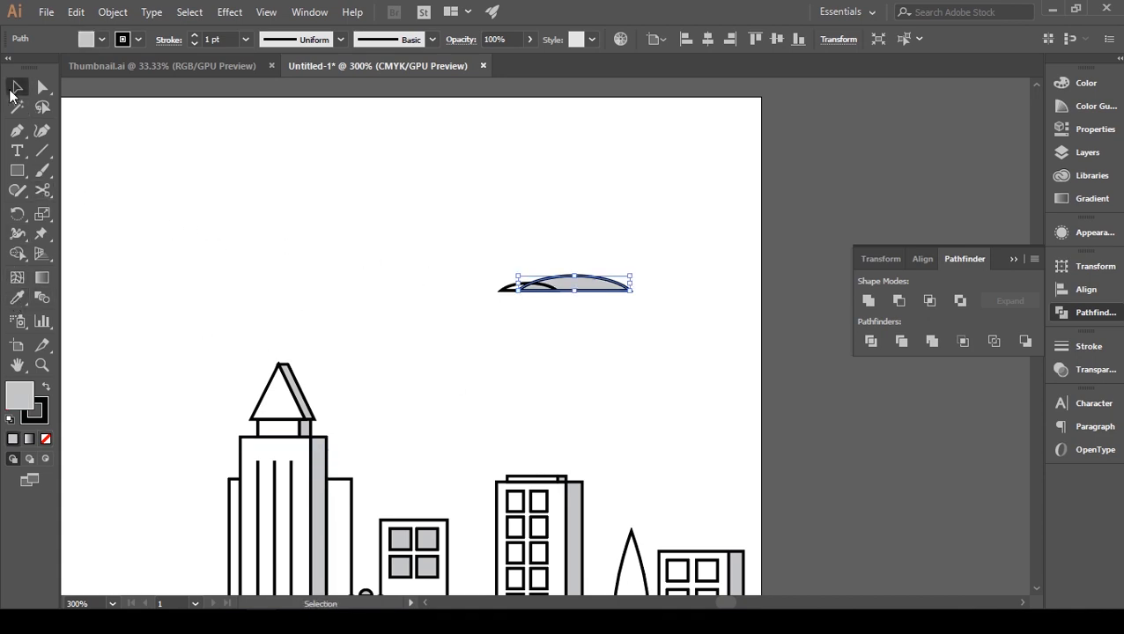
Fill the smaller cloud dome with the gray sampled from the shaded side of the tower's roof
{"action": "left_click_drag", "start_coordinate": [456, 256], "coordinate": [505, 300]}
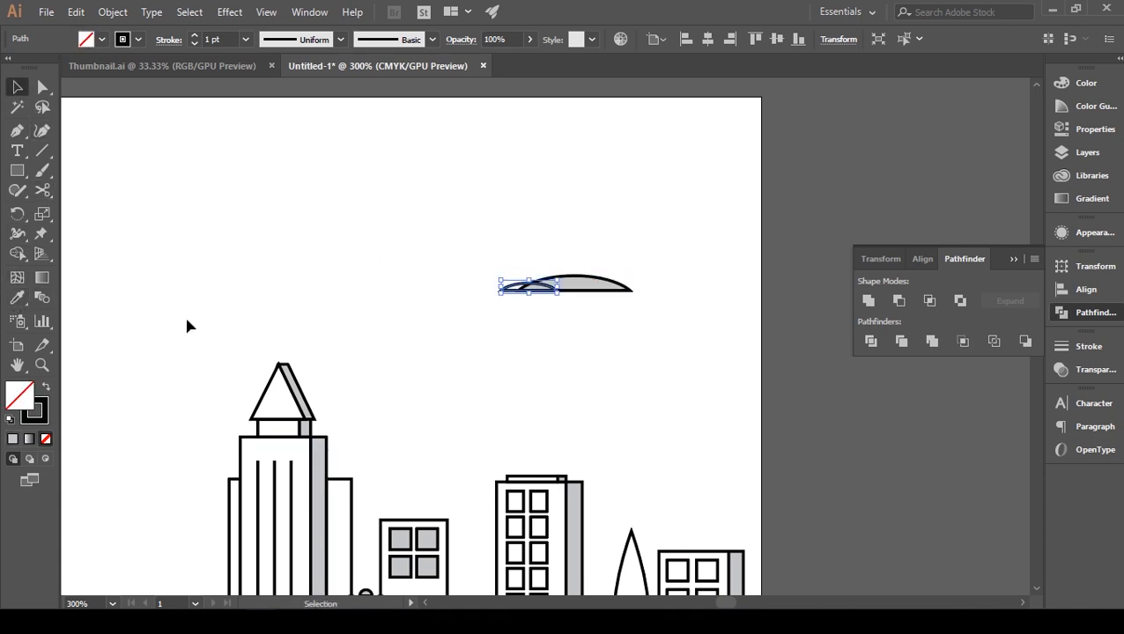
{"action": "left_click", "coordinate": [16, 298]}
{"action": "left_click", "coordinate": [304, 383]}
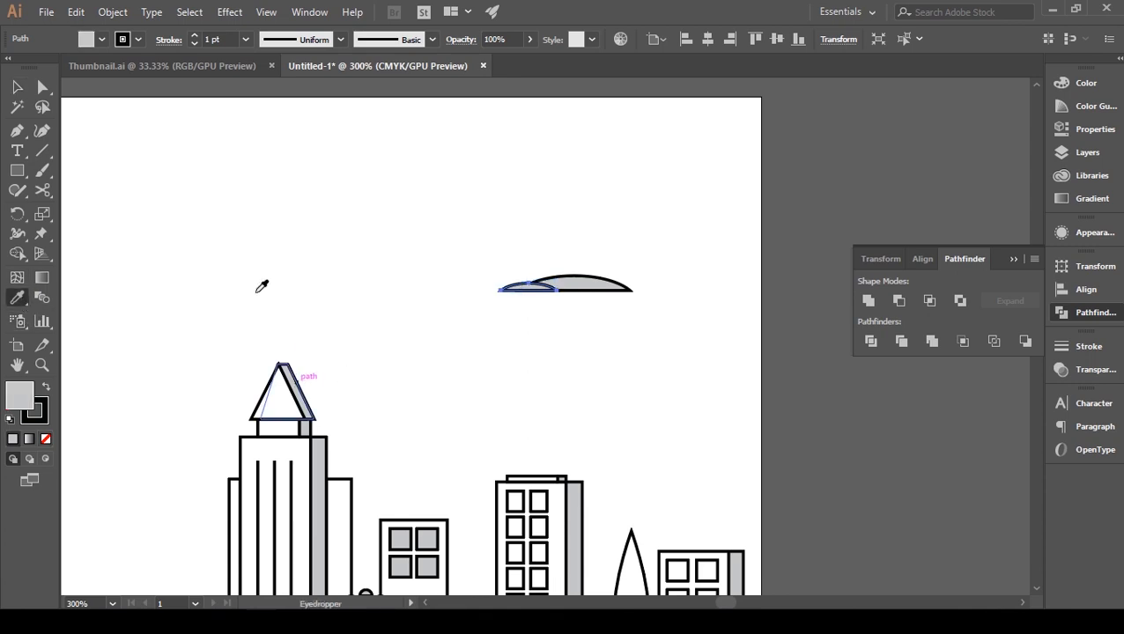
{"action": "key", "text": "v"}
{"action": "left_click", "coordinate": [212, 198]}
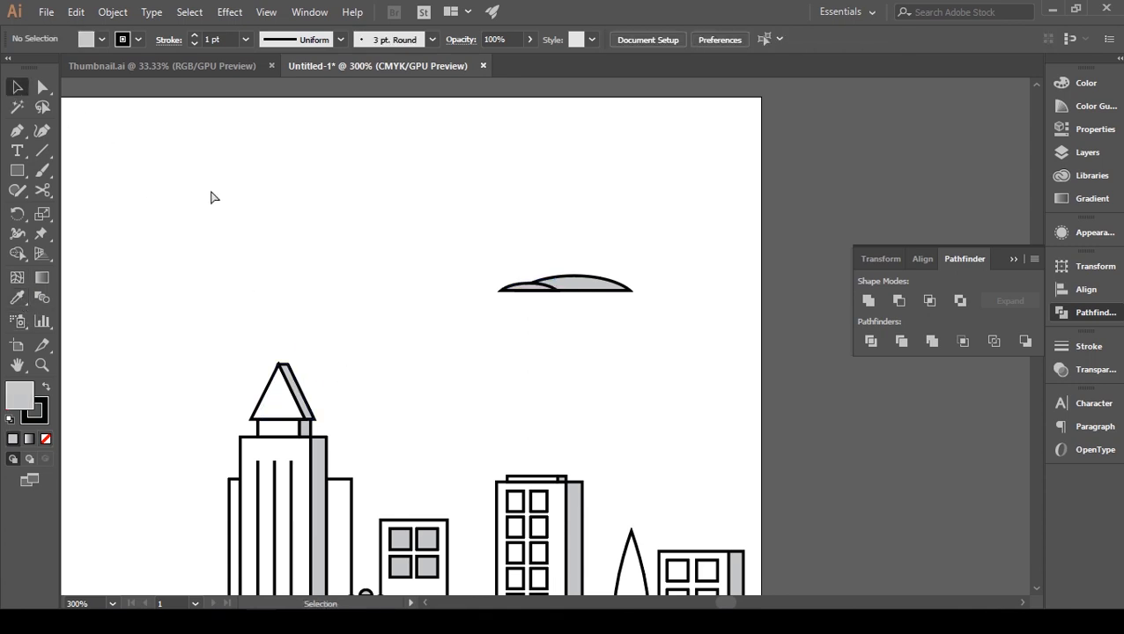
Copy the whole cloud and place the copy in the sky just above and left of the tower's roof
{"action": "key", "text": "ctrl+minus"}
{"action": "scroll", "coordinate": [402, 359], "scroll_direction": "down", "scroll_amount": 1}
{"action": "left_click", "coordinate": [573, 281]}
{"action": "left_click_drag", "start_coordinate": [574, 283], "coordinate": [333, 285]}
{"action": "left_click", "coordinate": [590, 323]}
{"action": "left_click", "coordinate": [519, 309]}
{"action": "left_click_drag", "start_coordinate": [509, 313], "coordinate": [565, 250]}
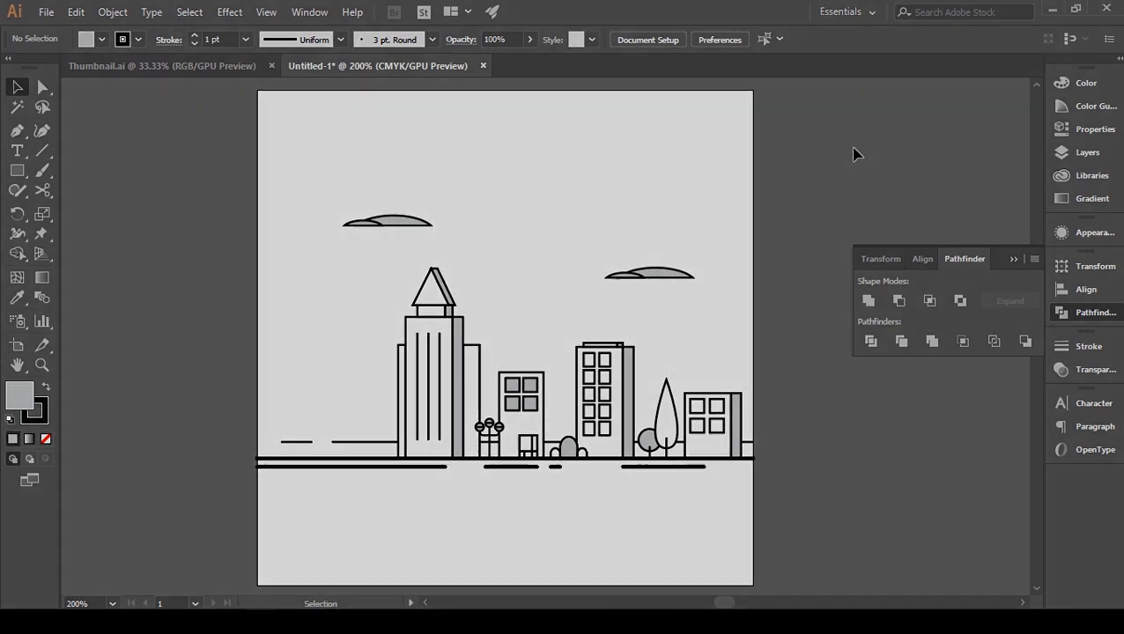